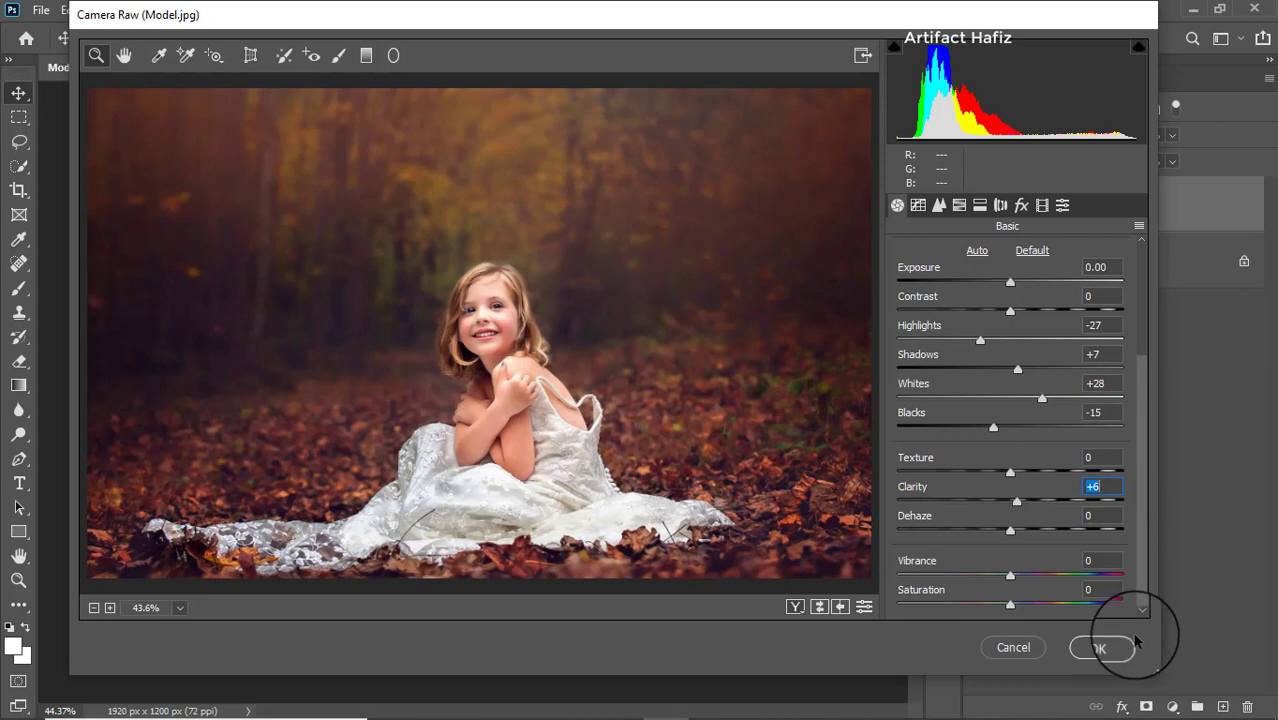
- Apply the Camera Raw adjustments to the Background copy layer and add a Gradient fill layer above it
click(1101, 647)
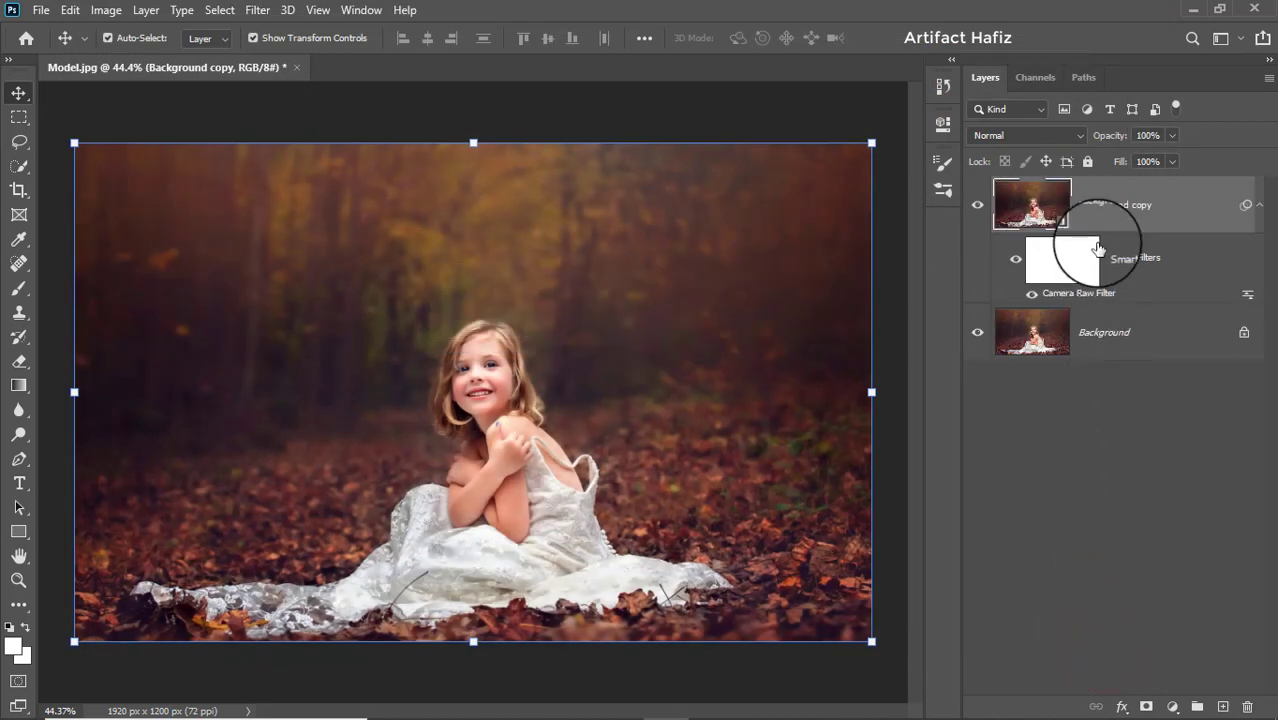
click(1098, 195)
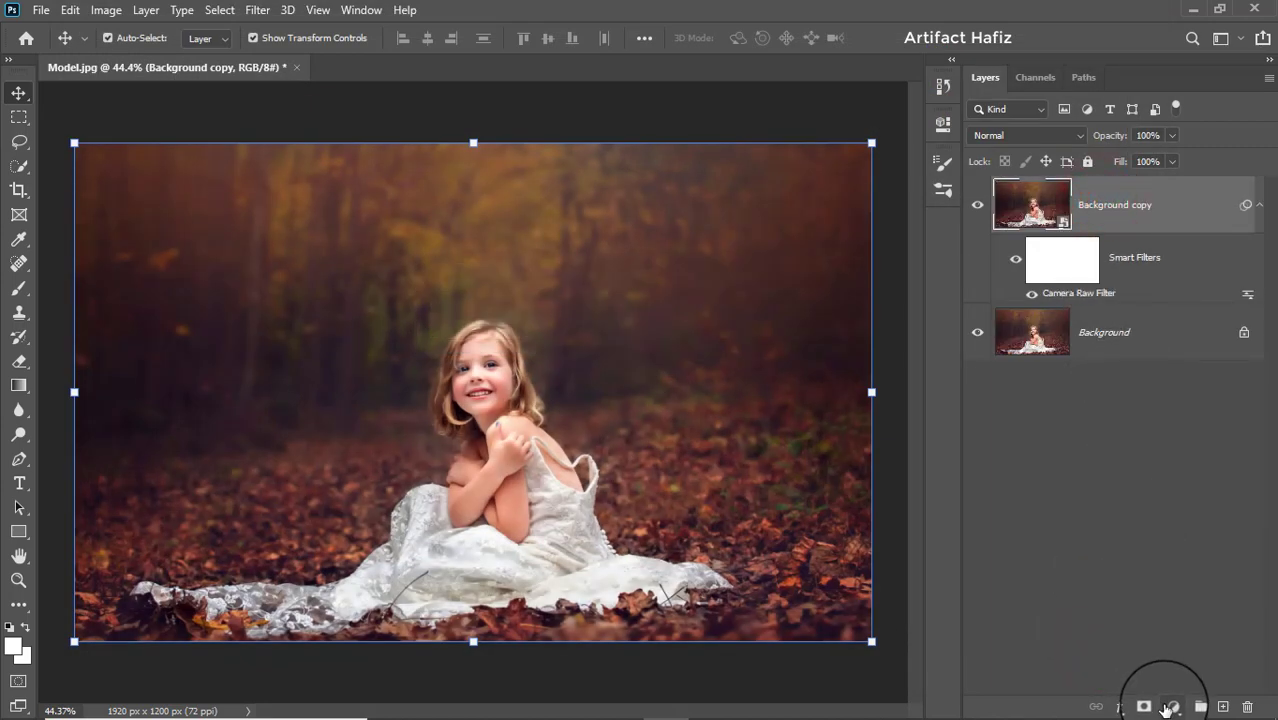
click(1170, 707)
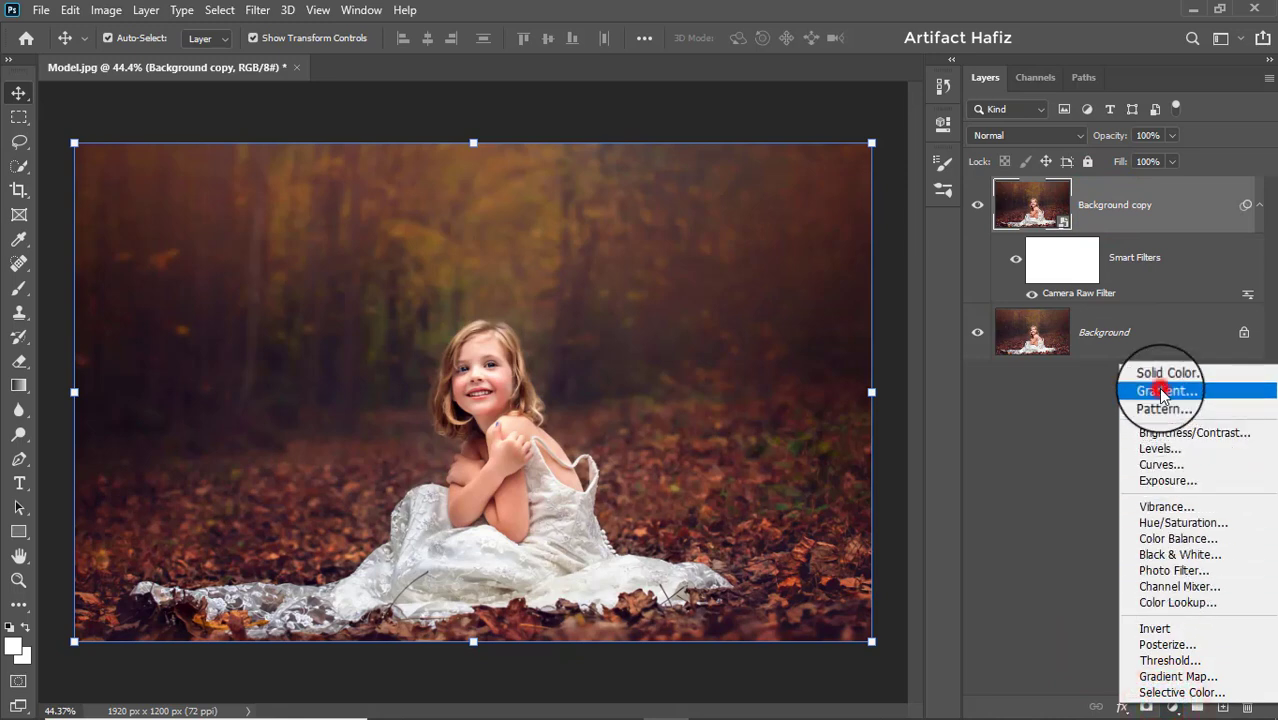
click(1160, 391)
- Load the Foreground to Transparent preset from Basics into the gradient fill and accept white ffffff for its starting color stop
click(582, 175)
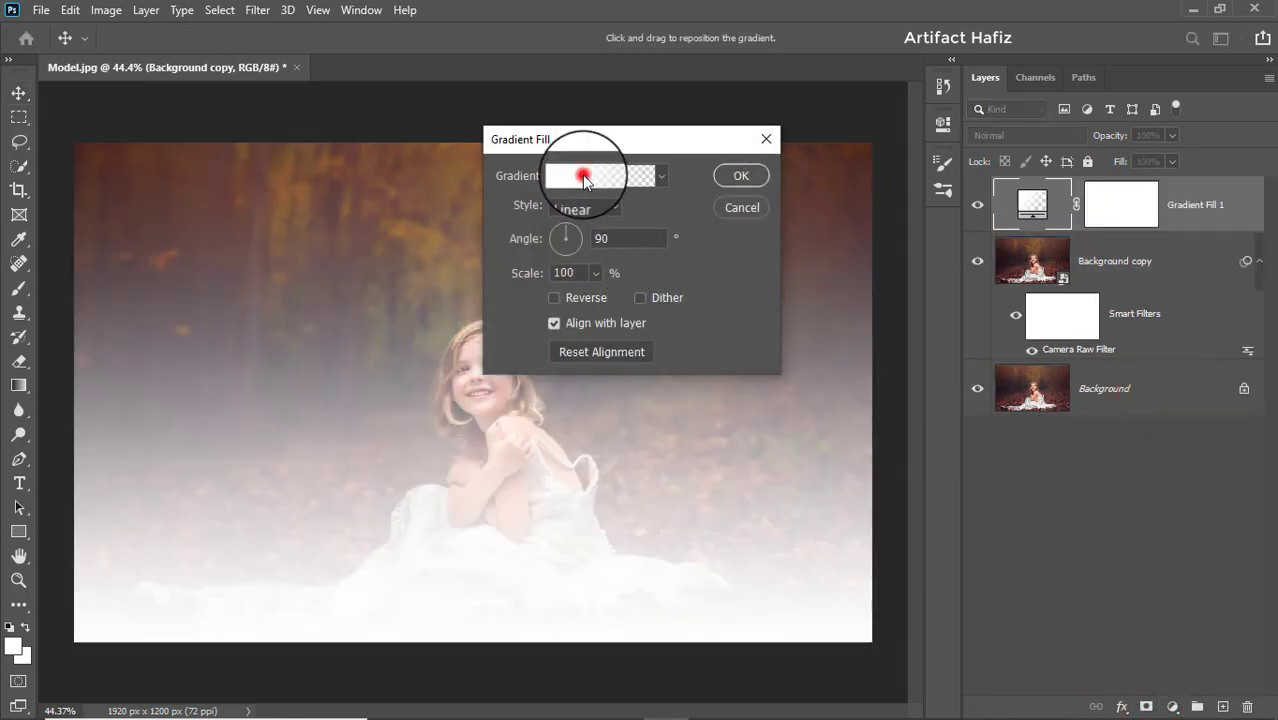
click(441, 119)
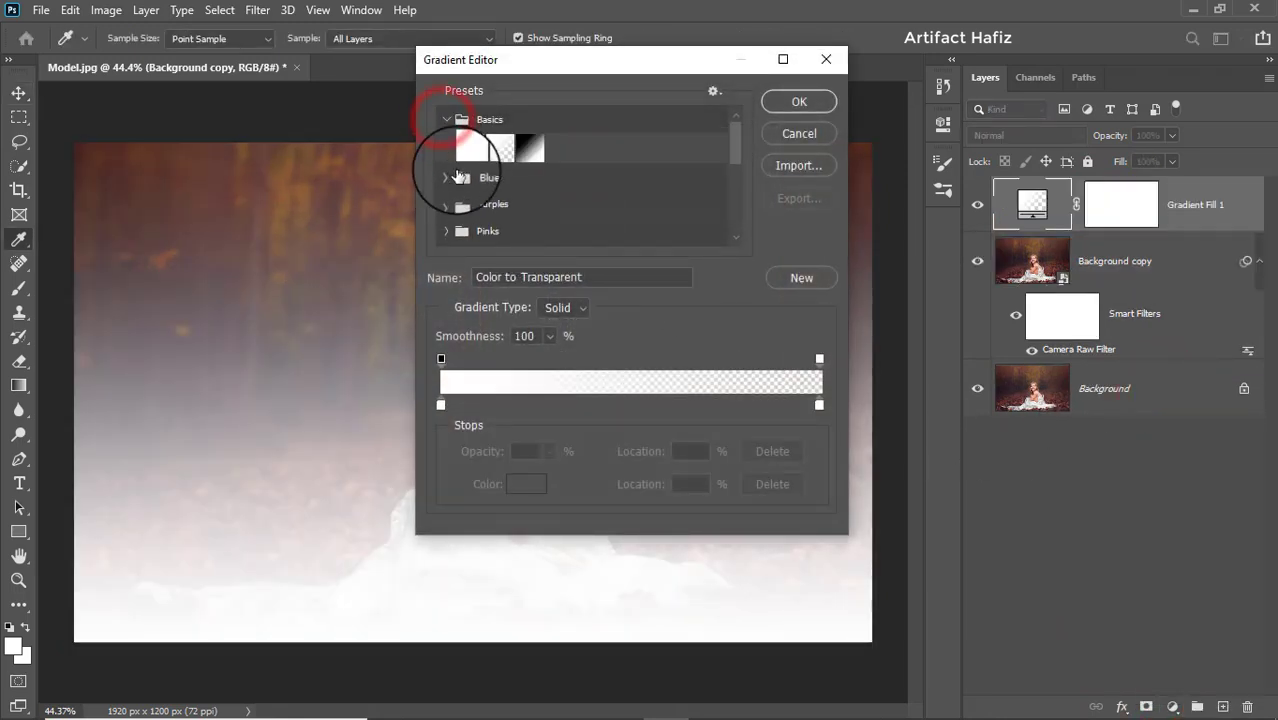
click(500, 148)
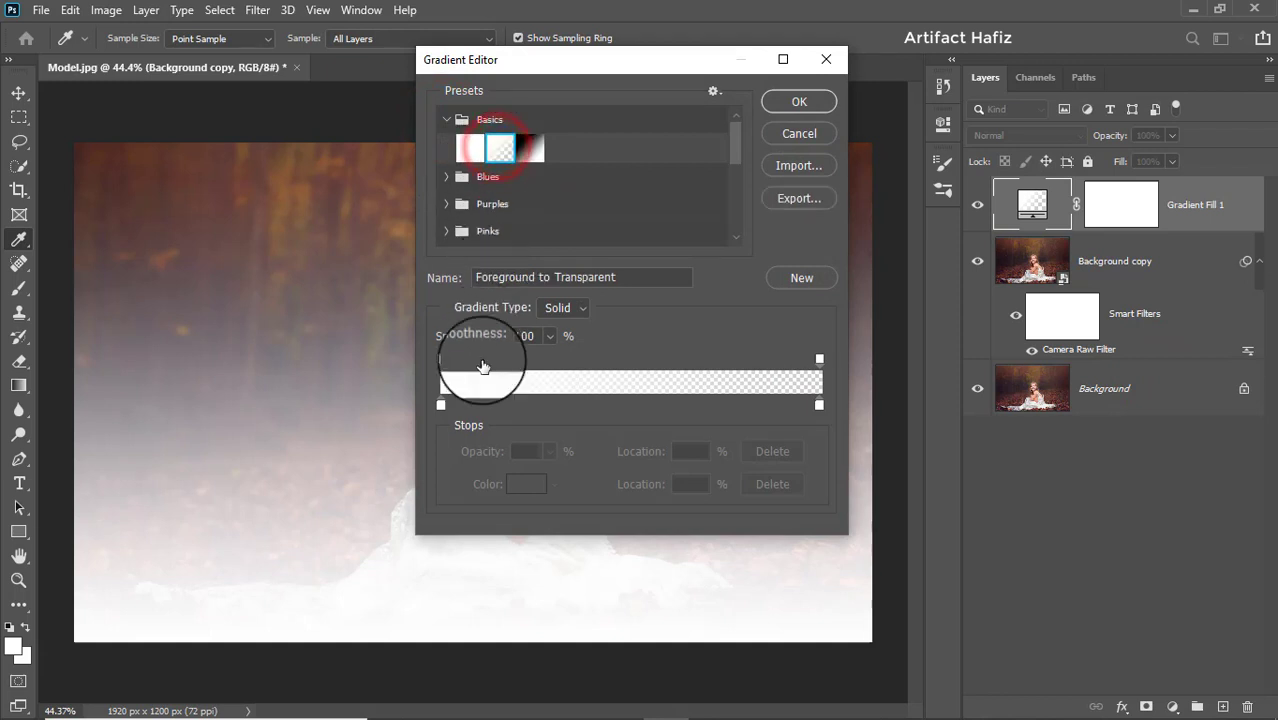
click(441, 404)
click(525, 484)
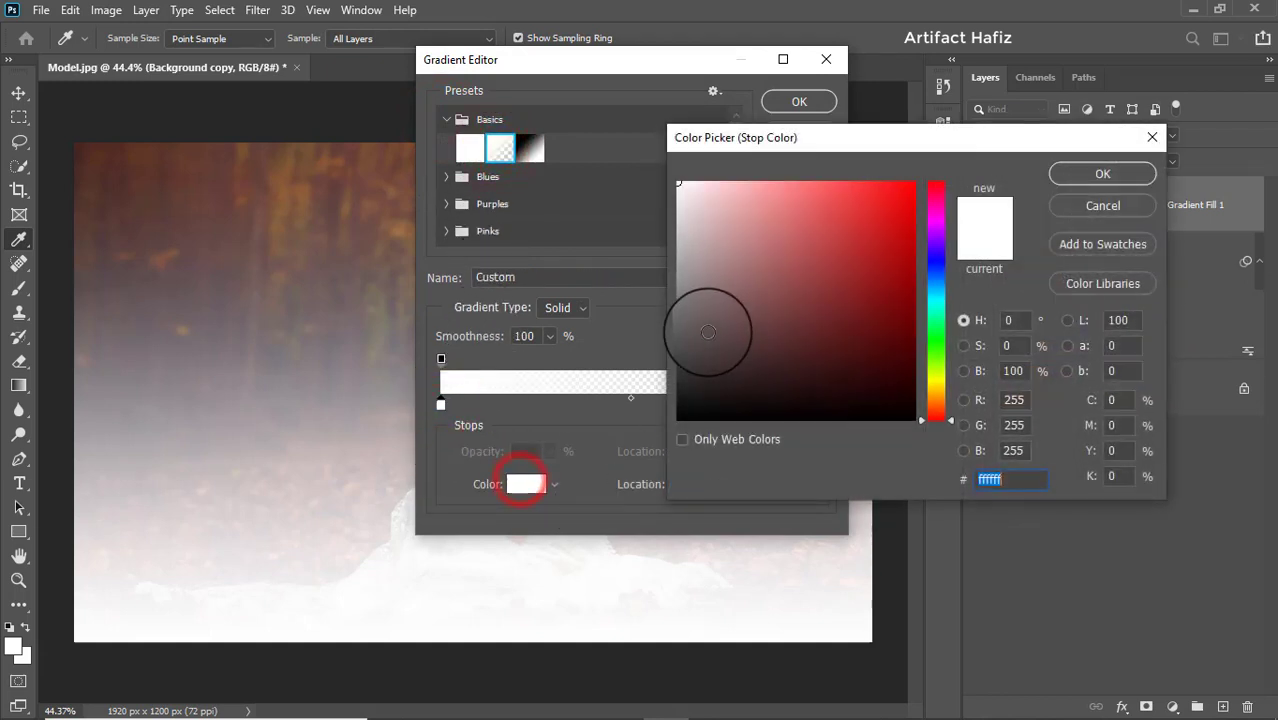
click(1072, 177)
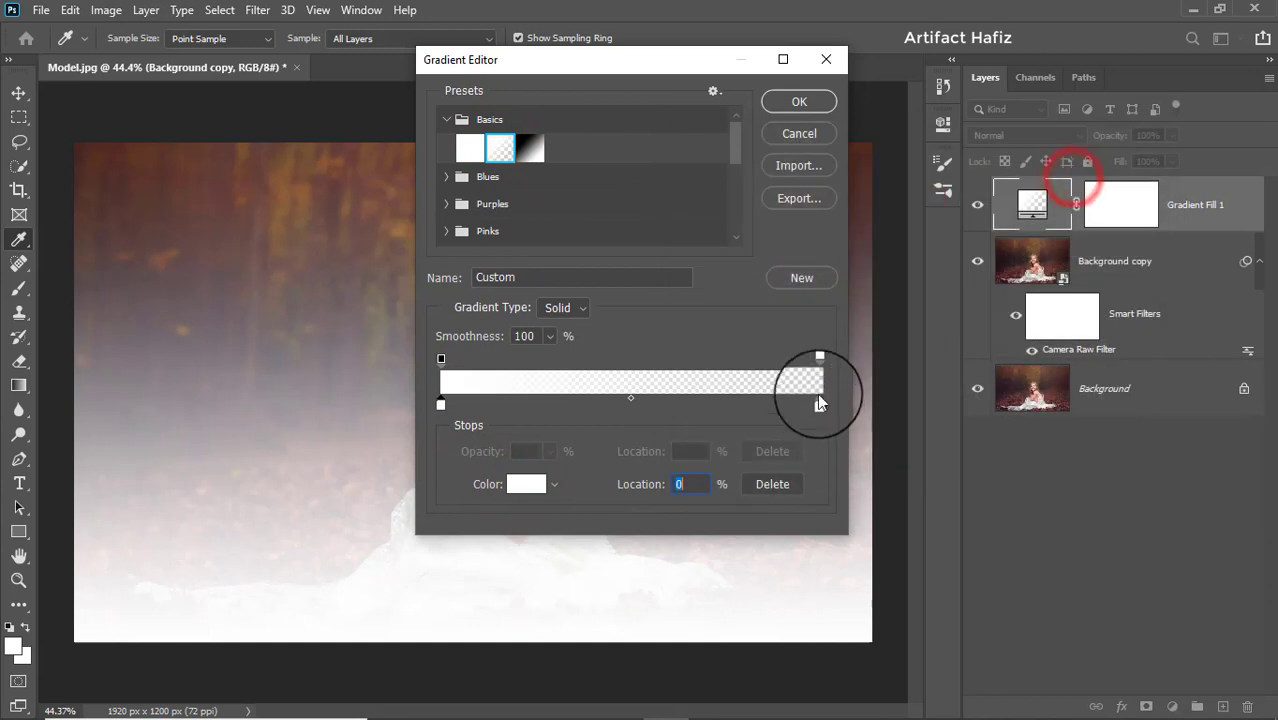
- Set the gradient's end opacity stop to 0% opacity at location 99%
click(817, 356)
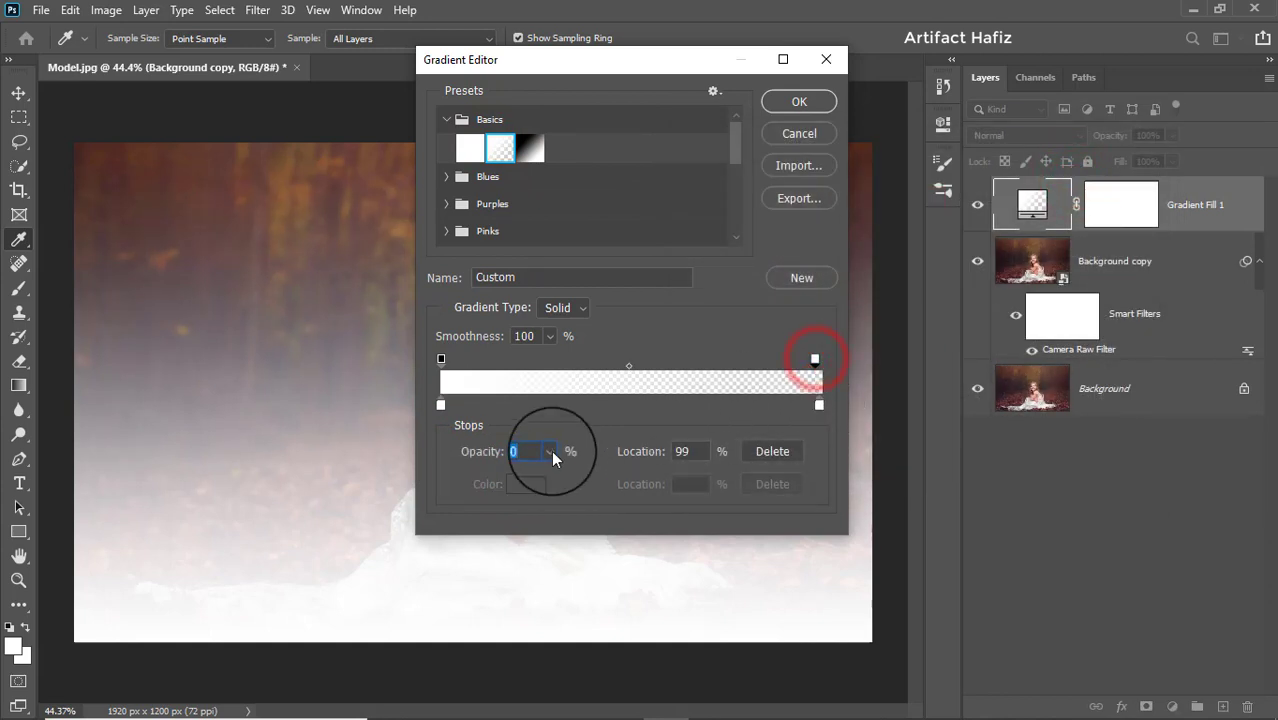
click(550, 451)
drag(551, 471, 521, 471)
click(584, 418)
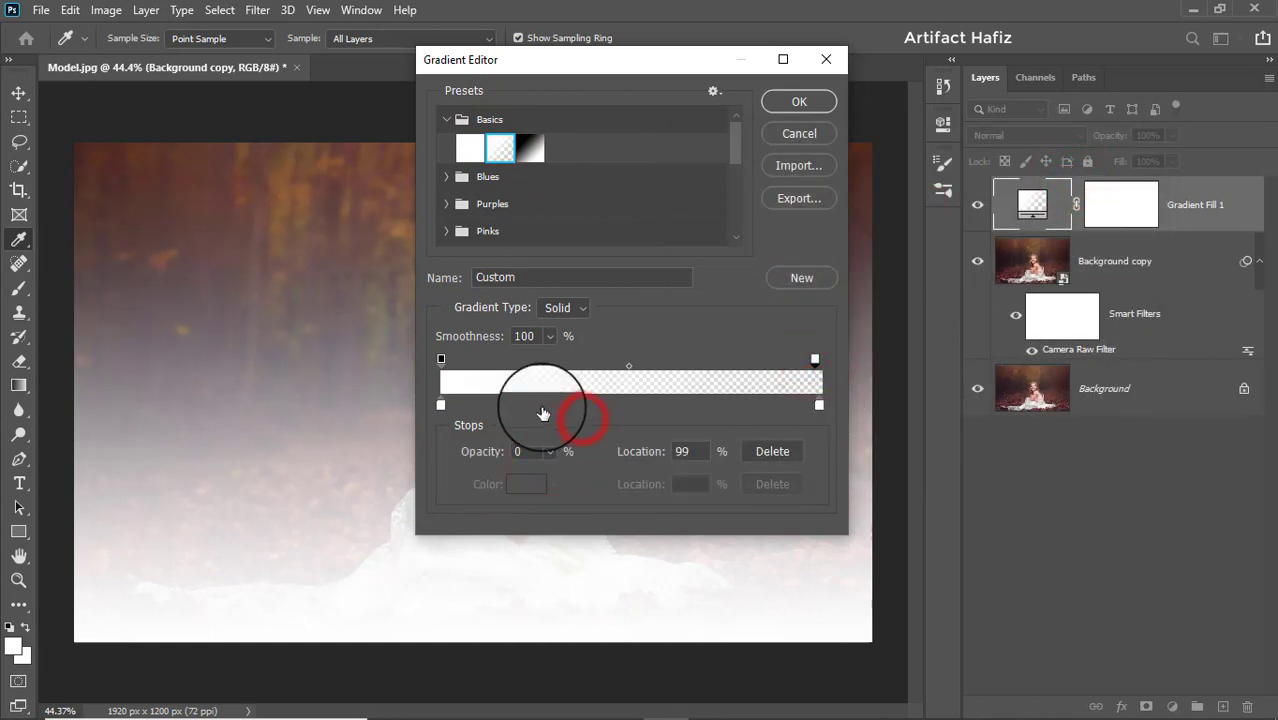
- Change the gradient's starting color stop to pale peach fff3ec
click(439, 404)
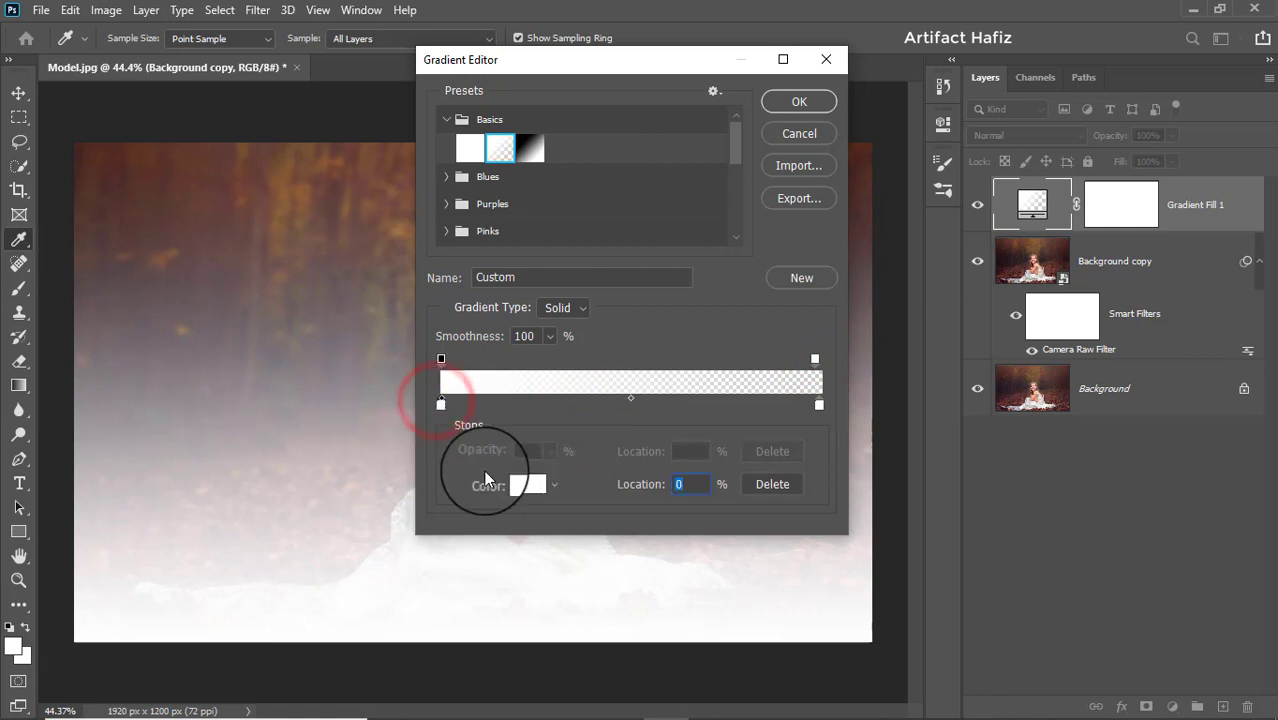
drag(441, 404, 438, 458)
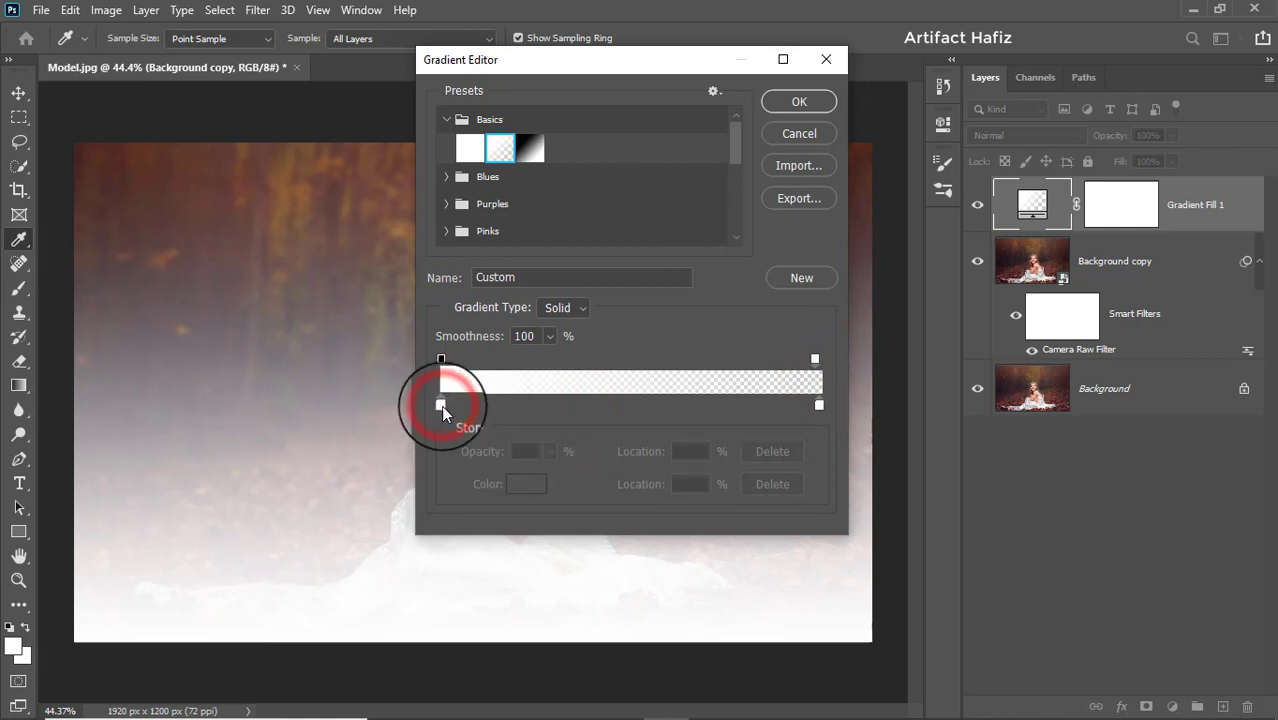
click(441, 405)
click(522, 485)
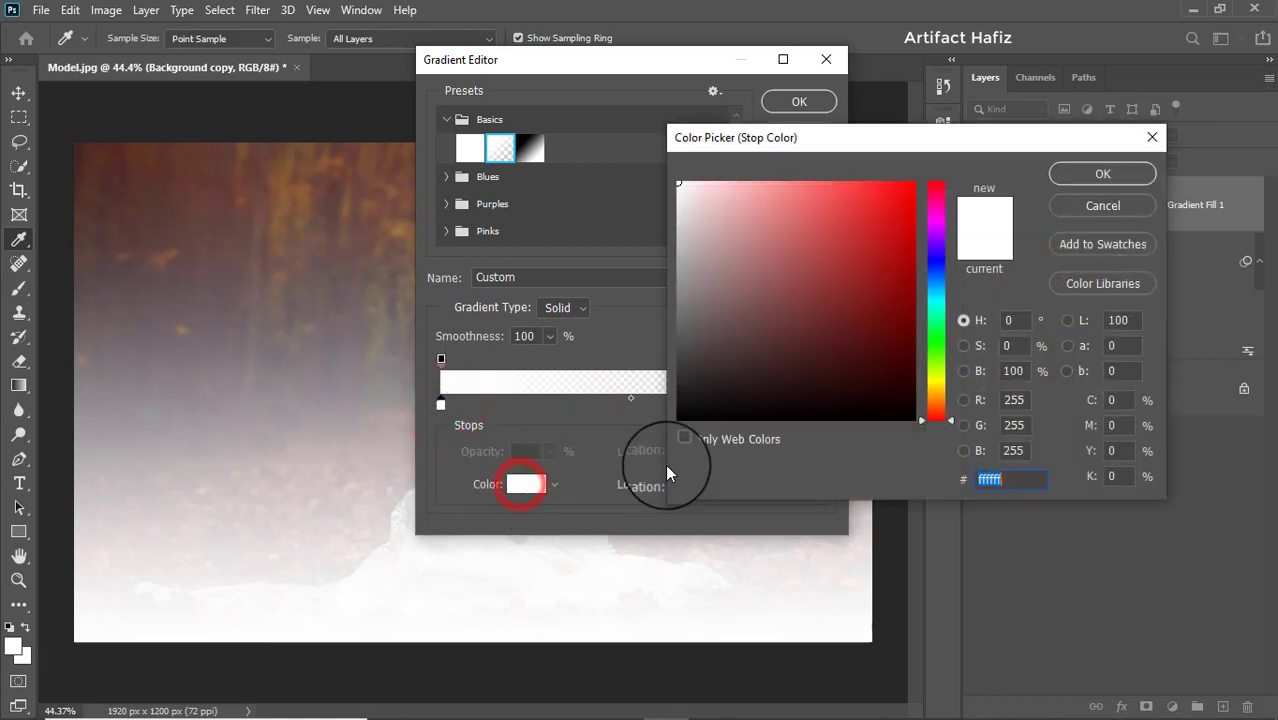
click(927, 410)
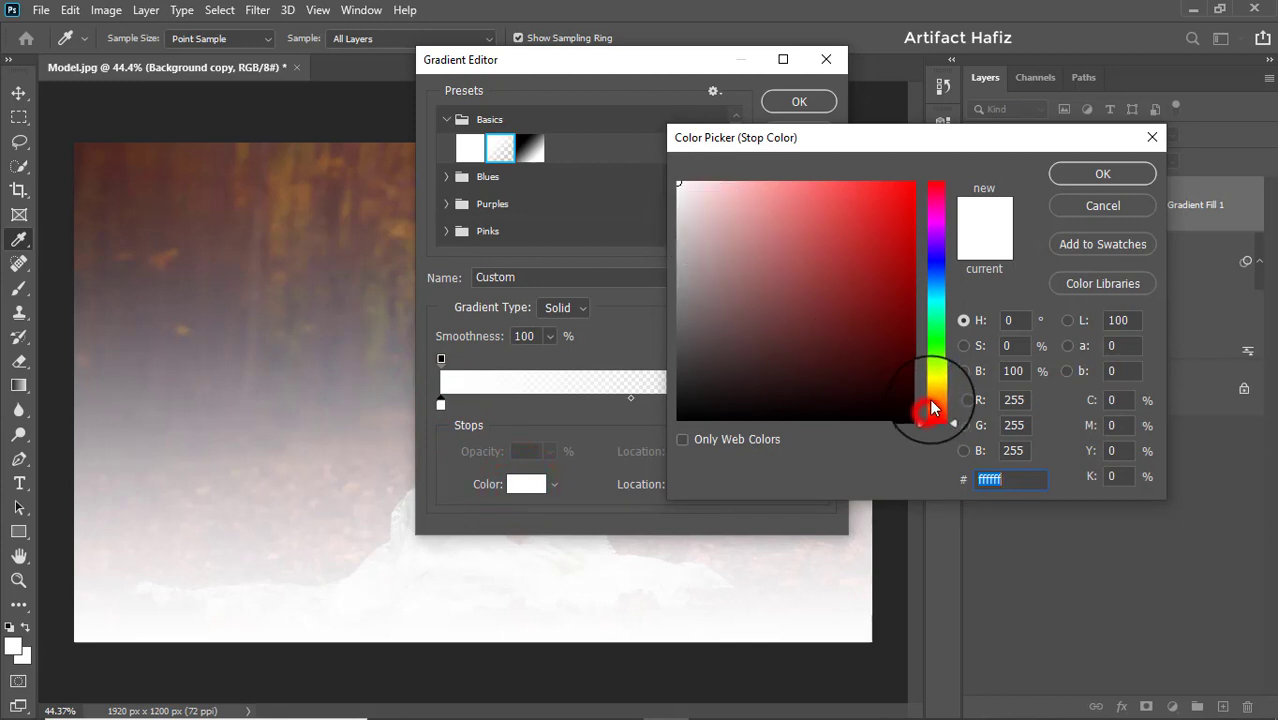
drag(931, 408, 931, 406)
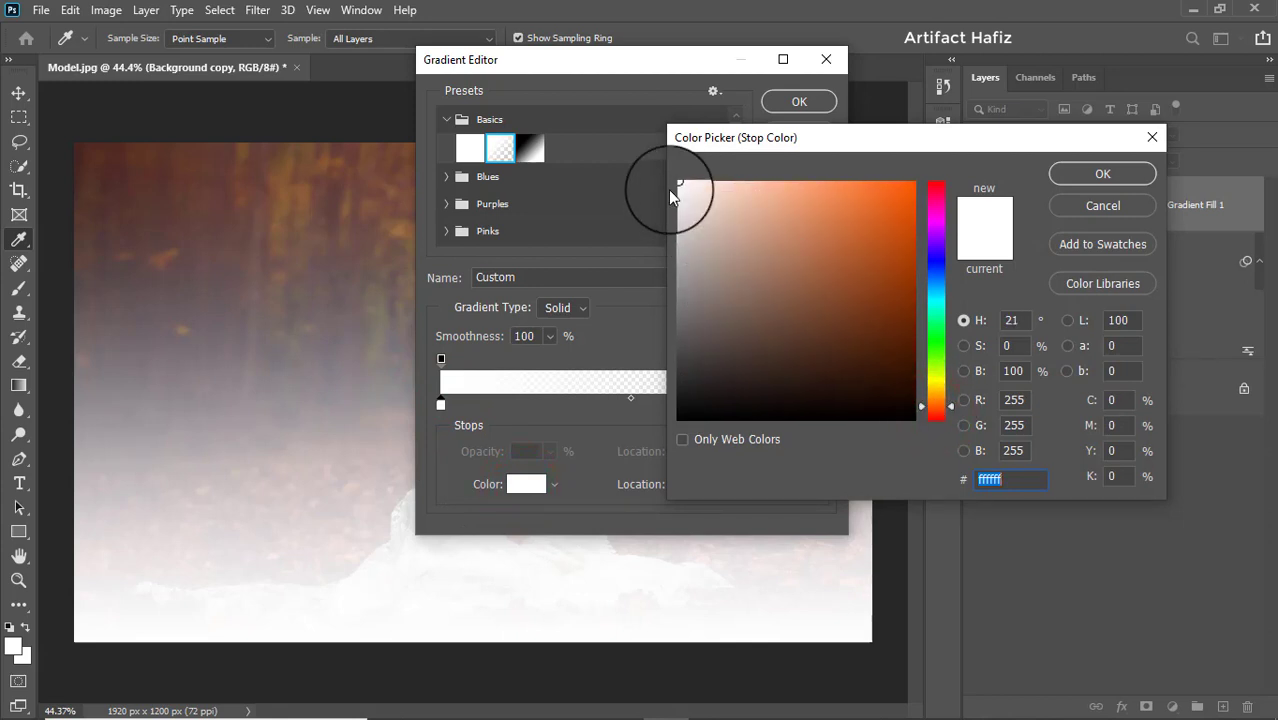
drag(684, 186, 697, 178)
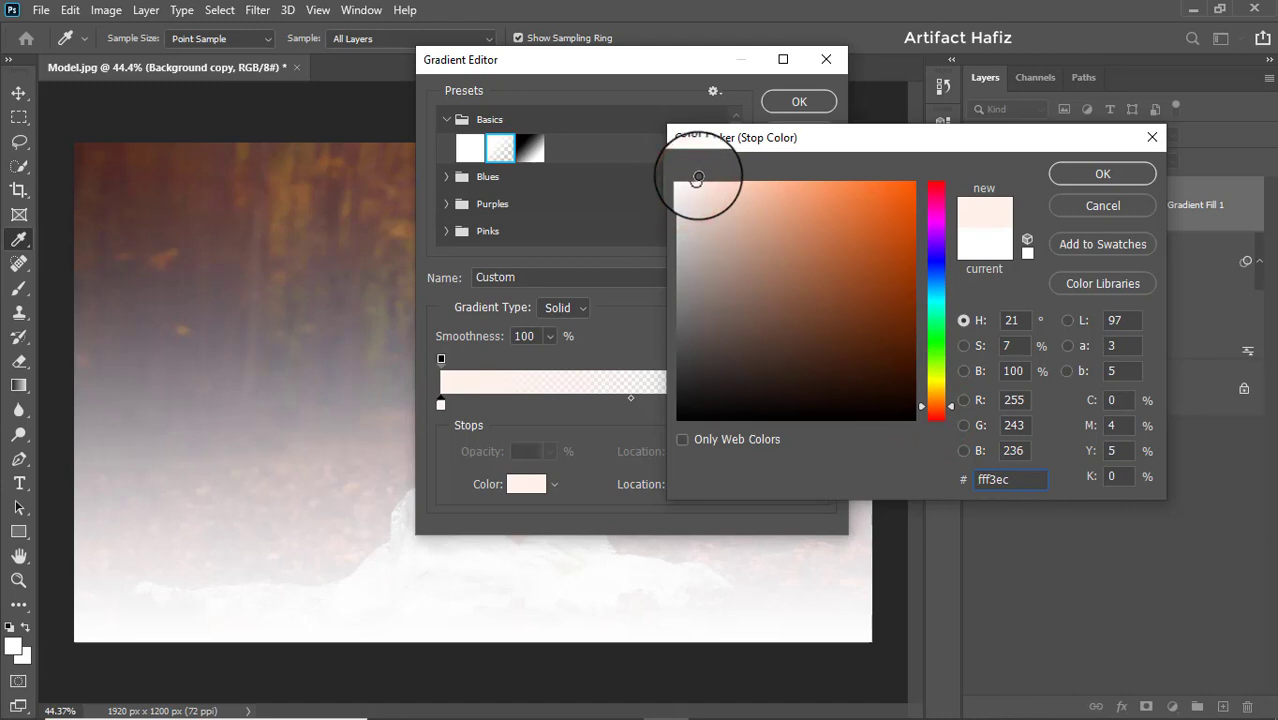
click(1088, 175)
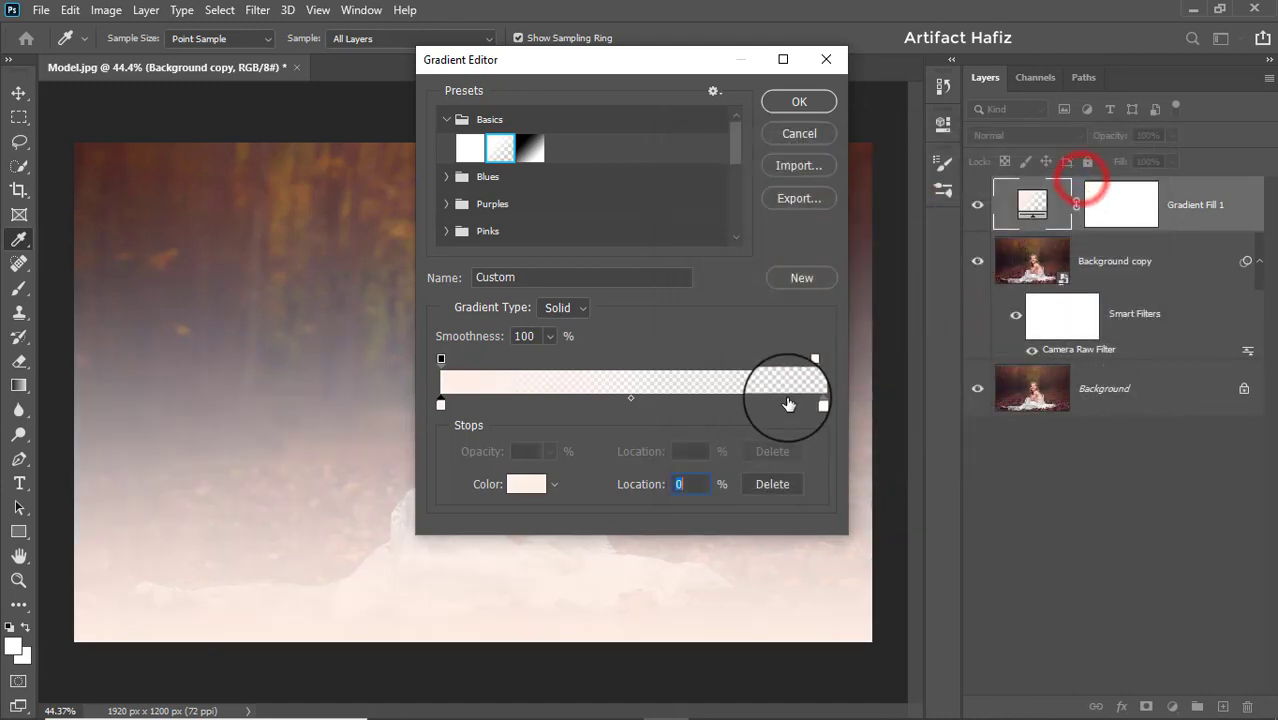
- Accept the edited gradient and reverse the gradient fill so the haze comes from the top of the photo
click(799, 103)
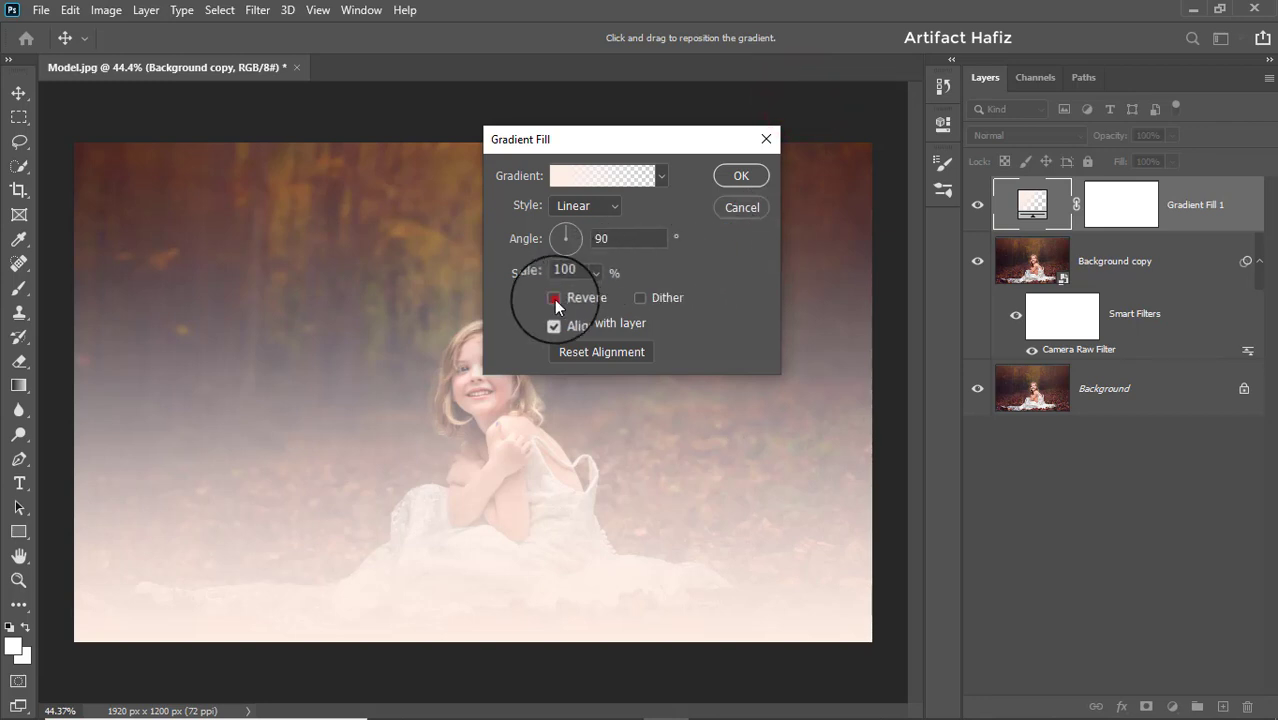
click(554, 299)
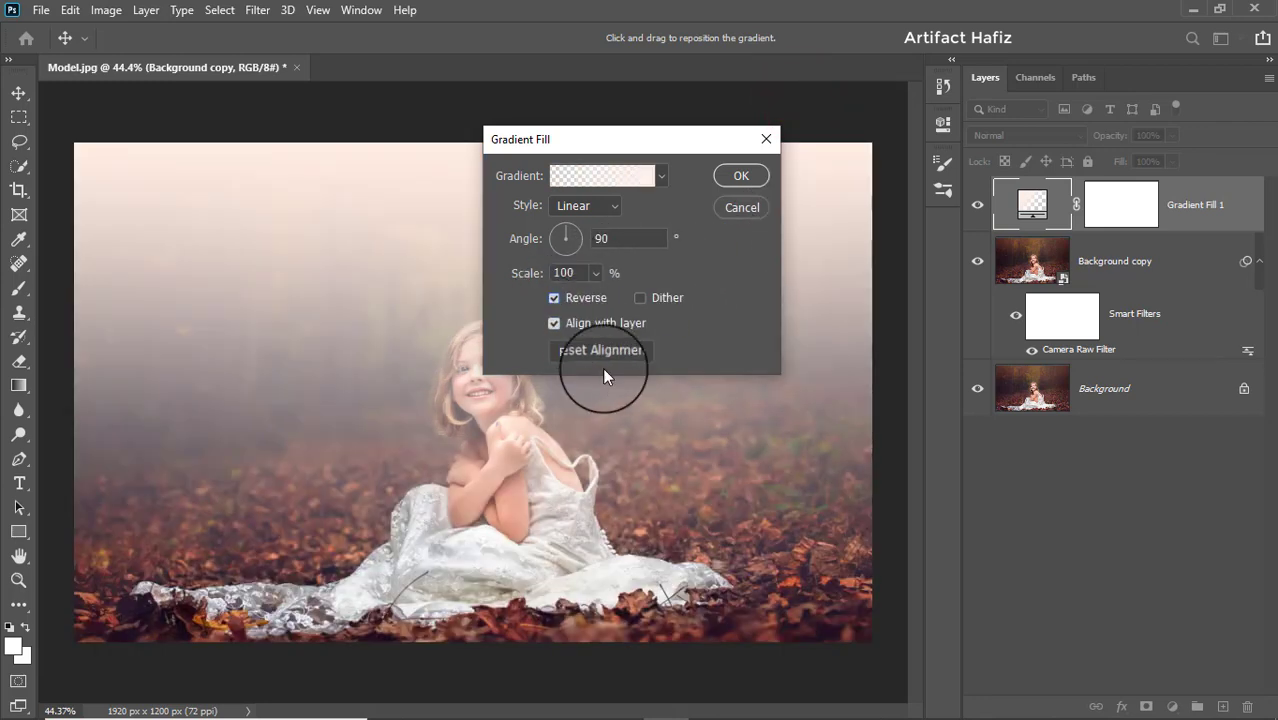
click(741, 177)
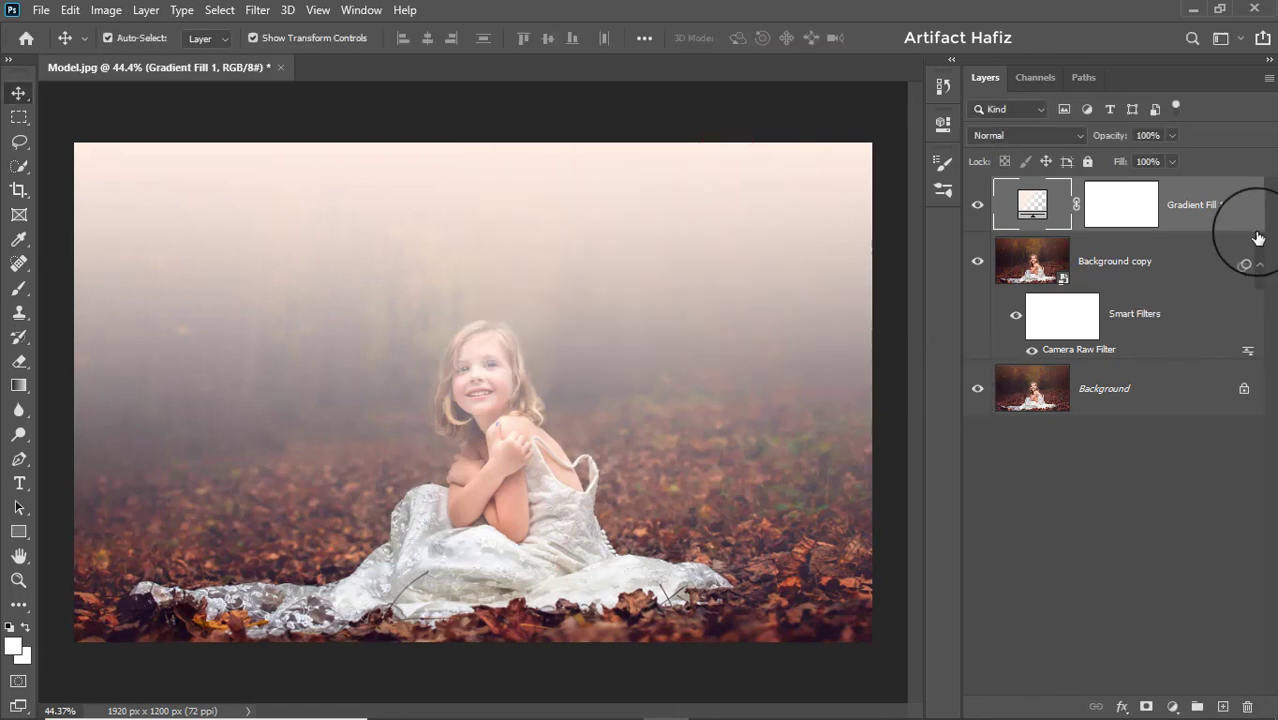
- Convert the gradient fill layer to a smart object and squash it upward from its bottom edge to about 75% height
right_click(1215, 200)
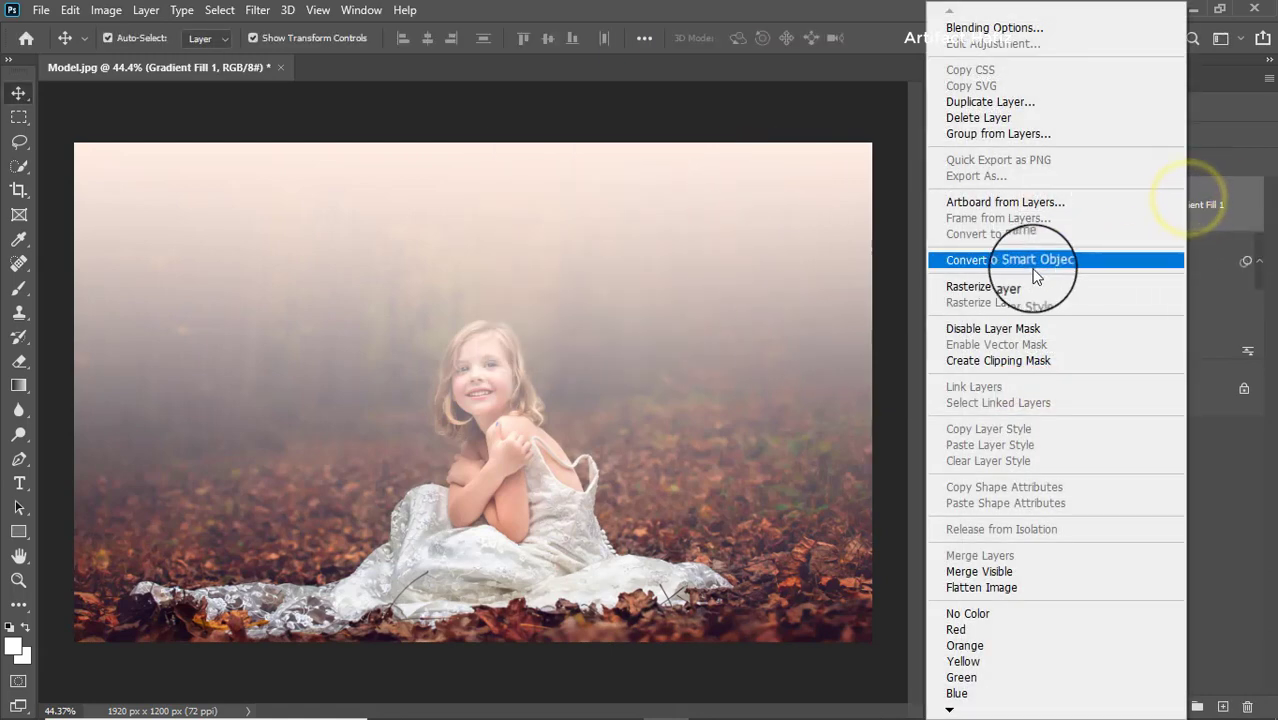
click(1036, 261)
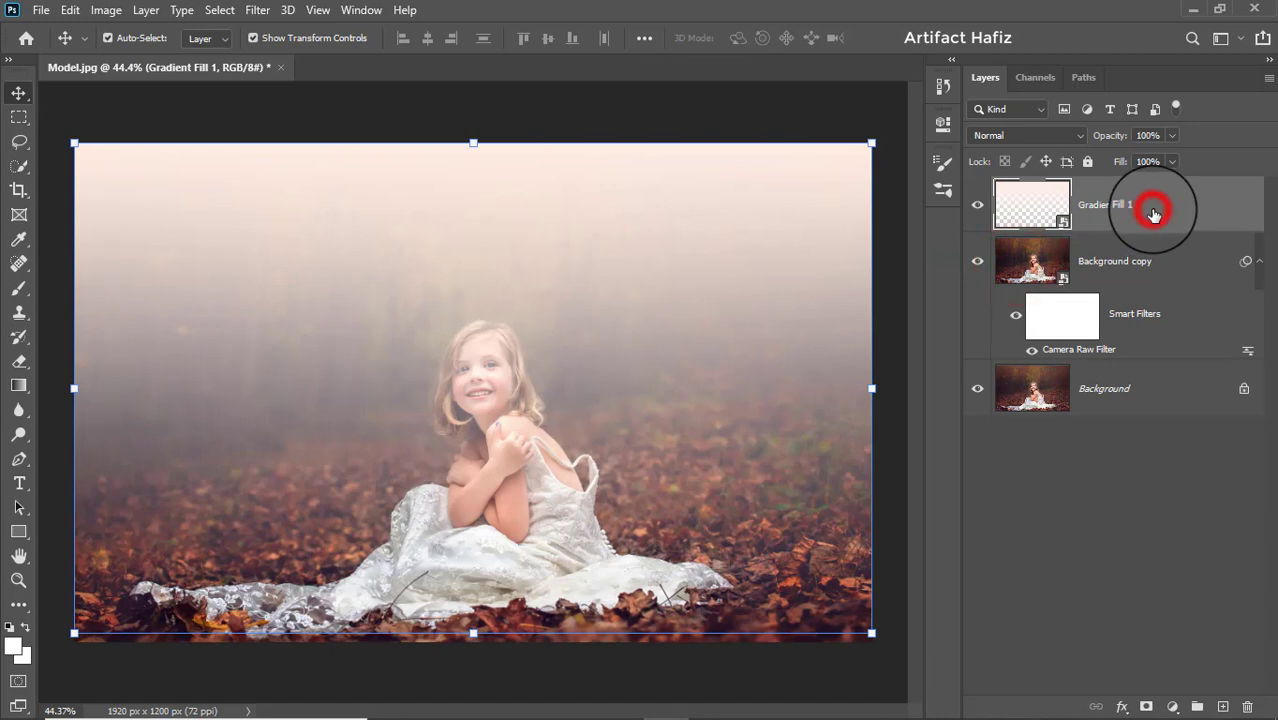
click(472, 630)
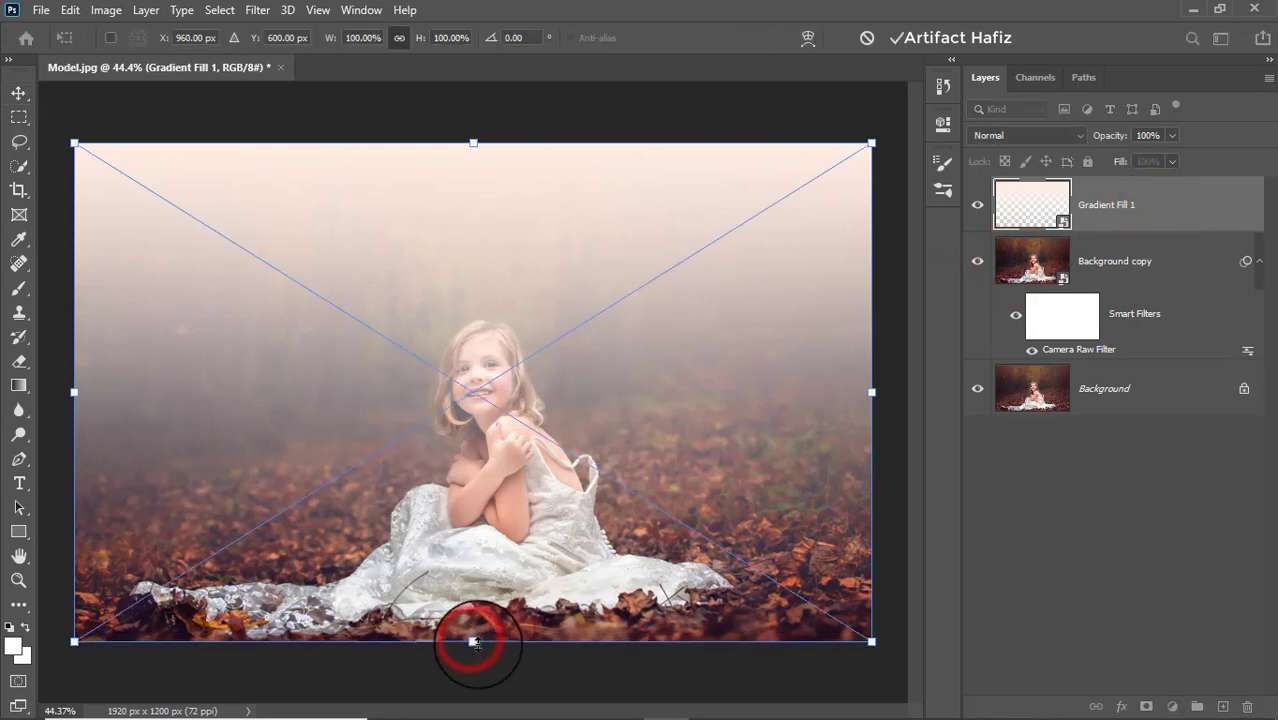
drag(474, 642, 500, 524)
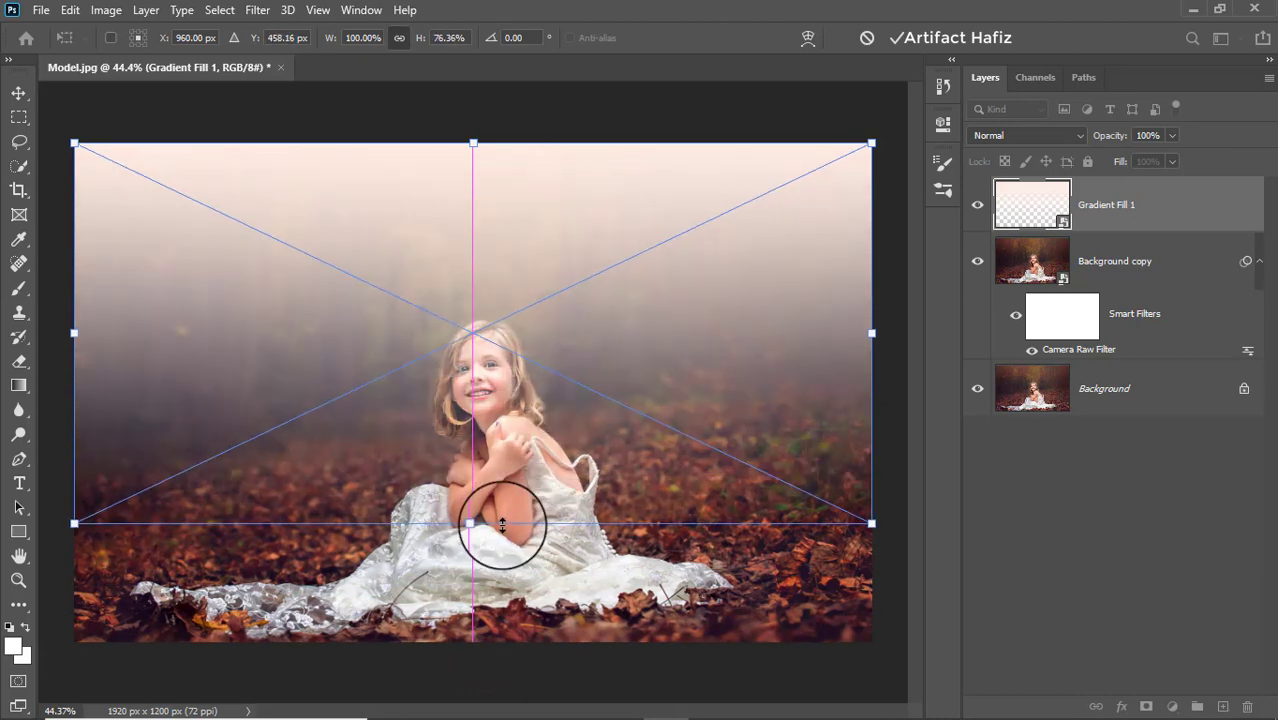
click(892, 37)
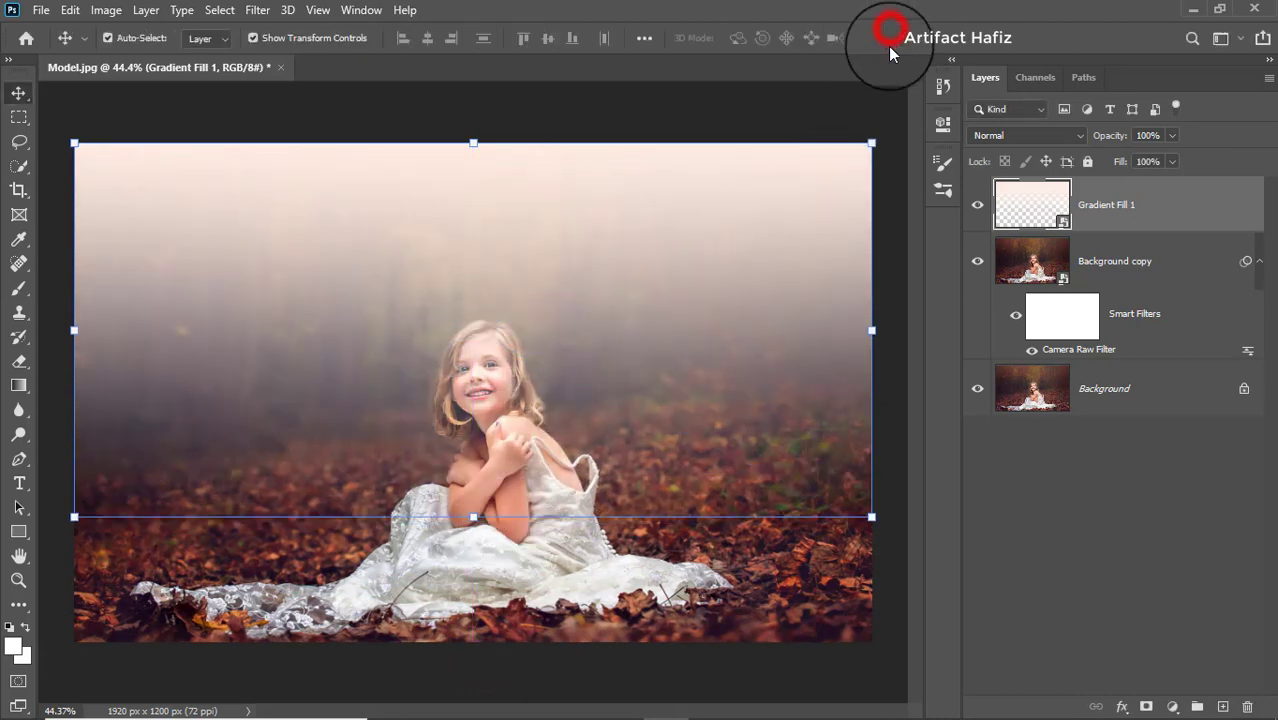
- Lower the opacity of the Gradient Fill 1 layer to 50%
click(1128, 213)
click(1171, 133)
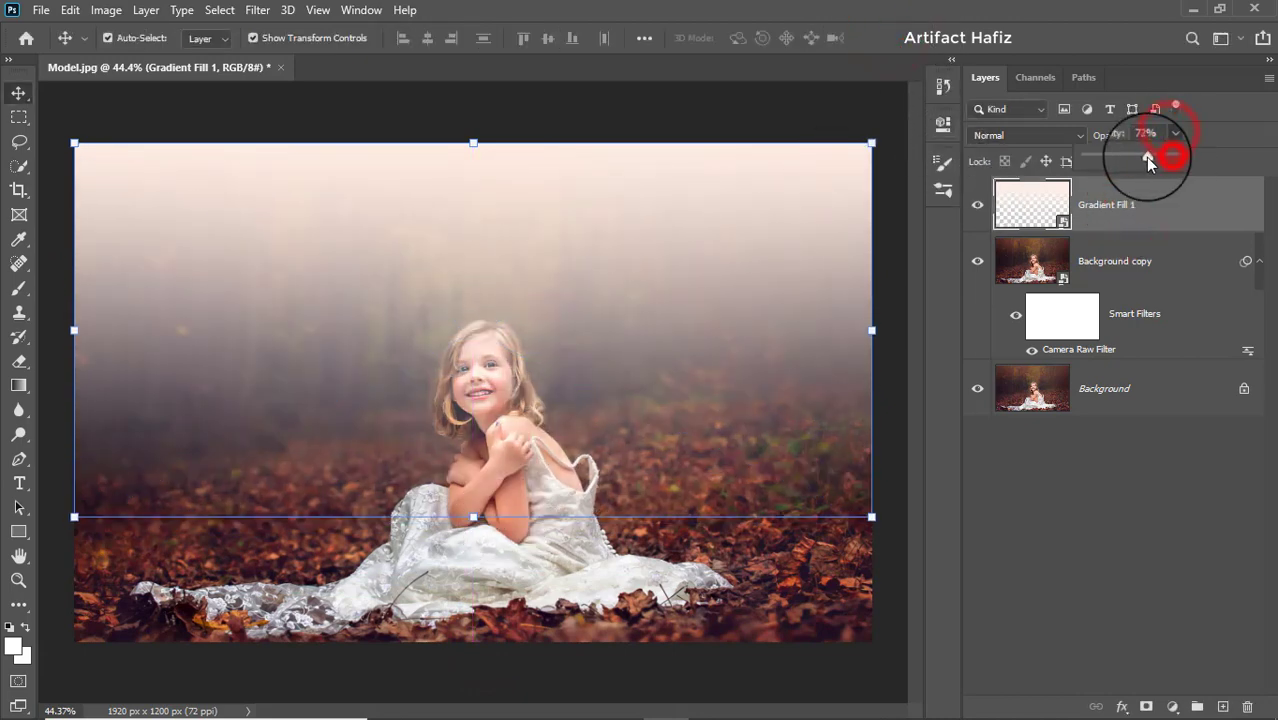
drag(1147, 157, 1138, 164)
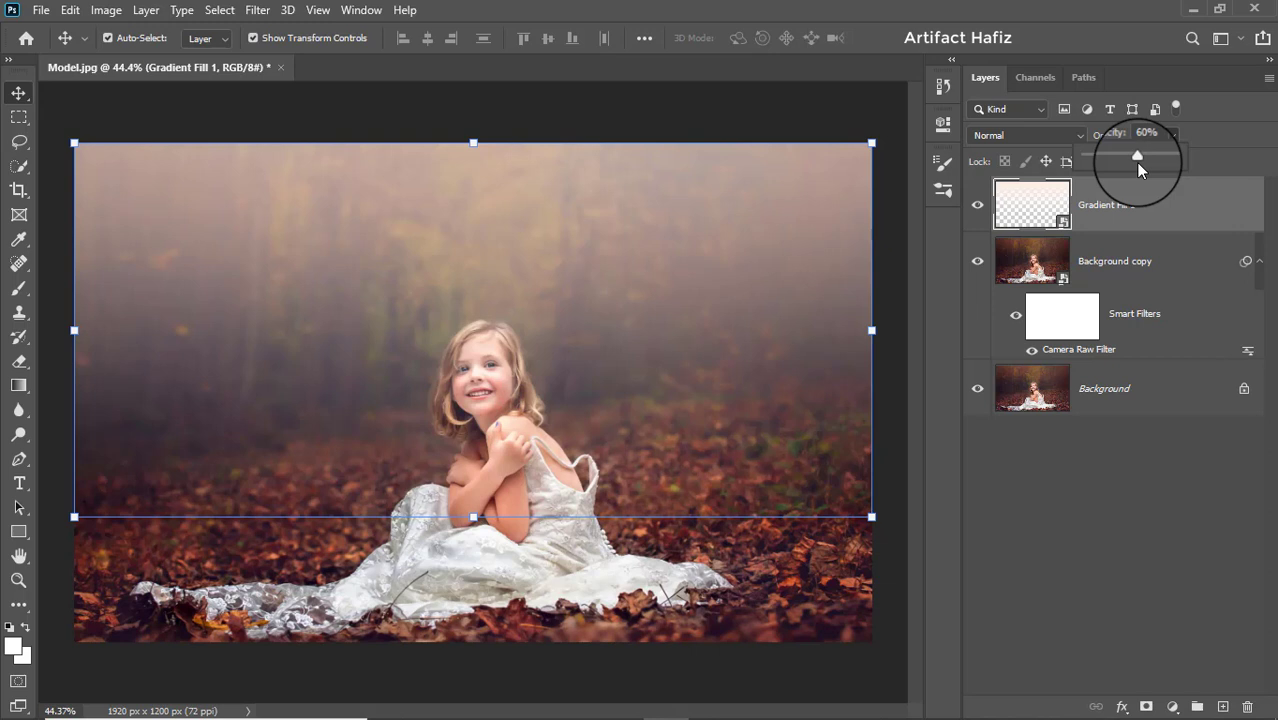
drag(1137, 162, 1128, 155)
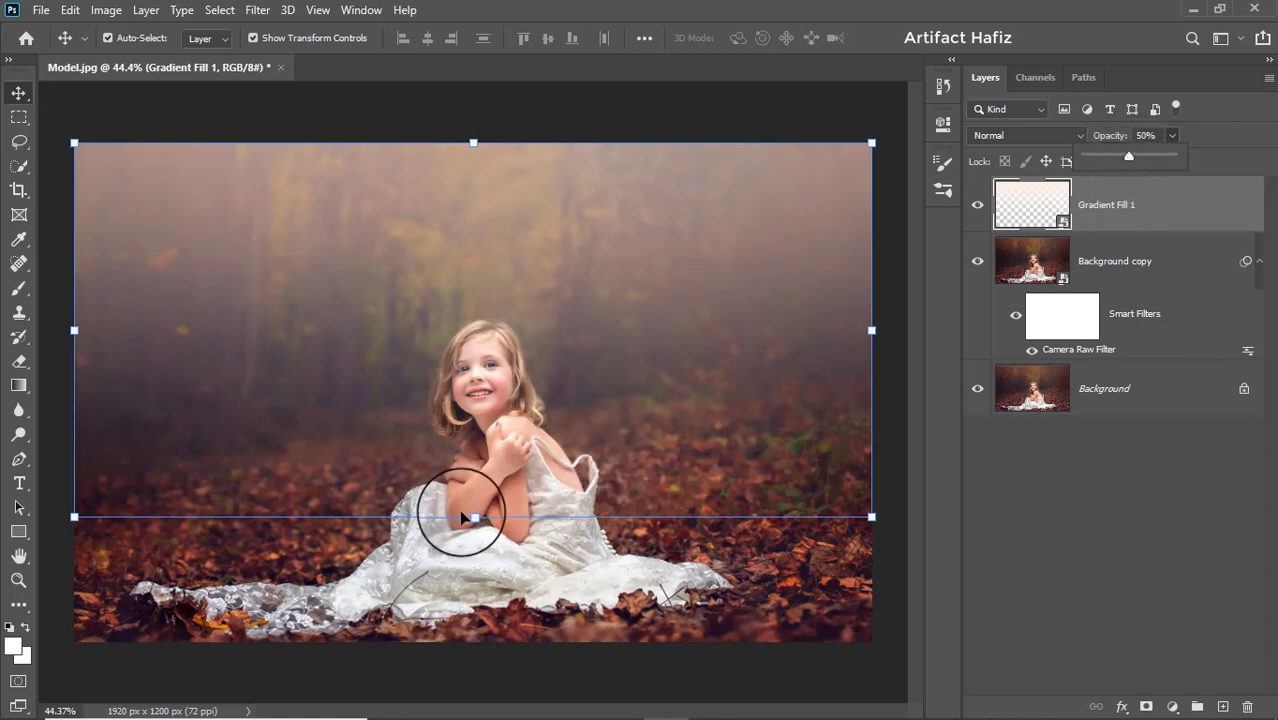
- Raise the gradient layer's bottom edge to about 65% height and compare the photo with the layer hidden and shown
drag(473, 515, 479, 460)
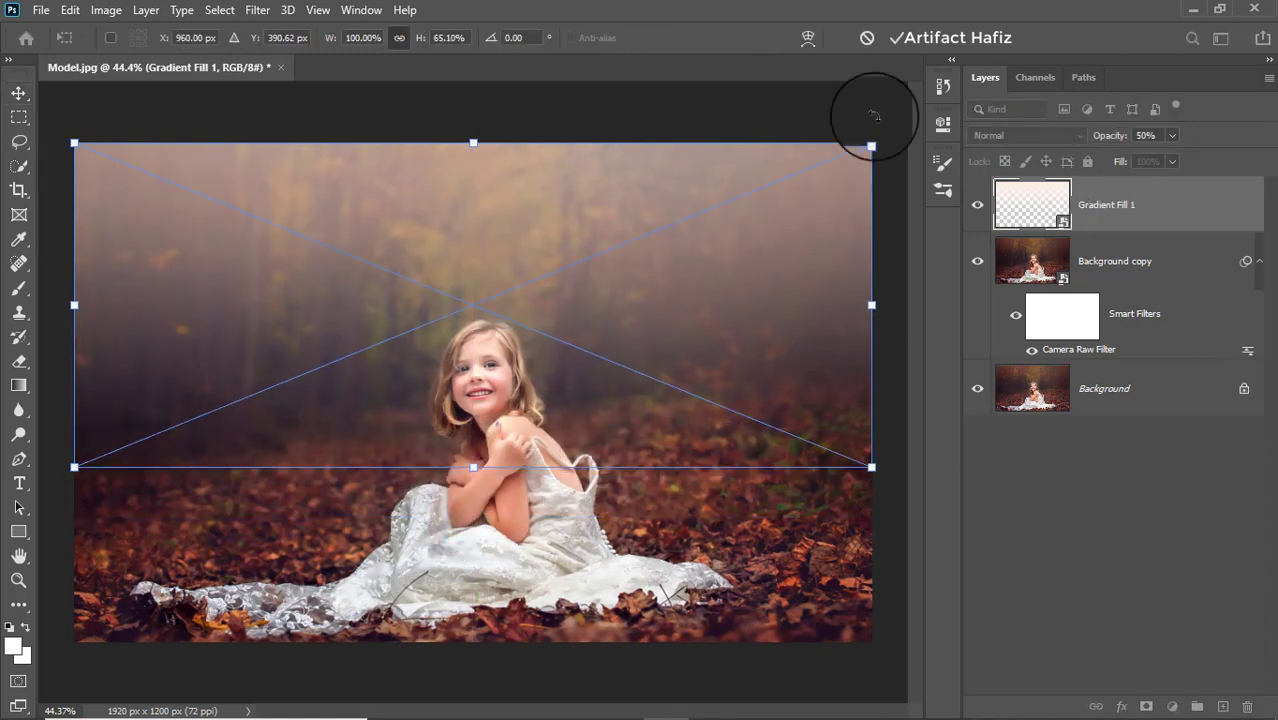
click(896, 38)
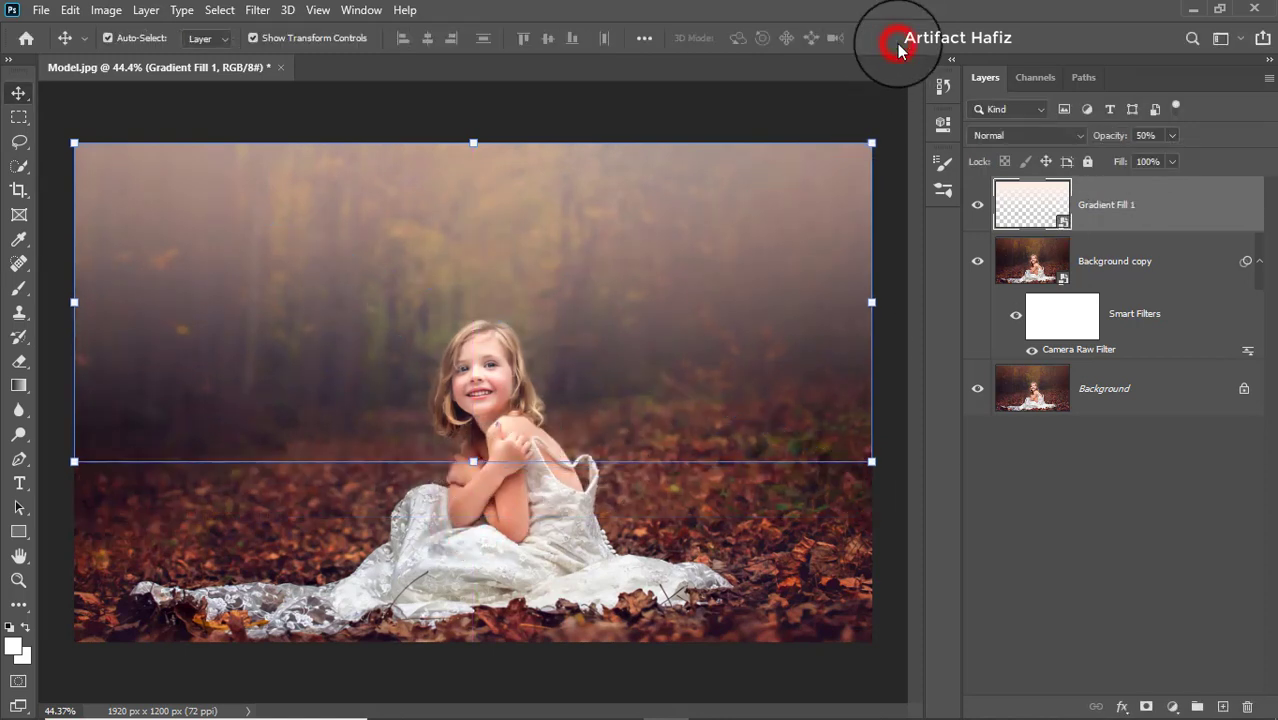
click(978, 204)
click(978, 204)
scroll(540, 447, up, 2)
scroll(540, 447, down, 2)
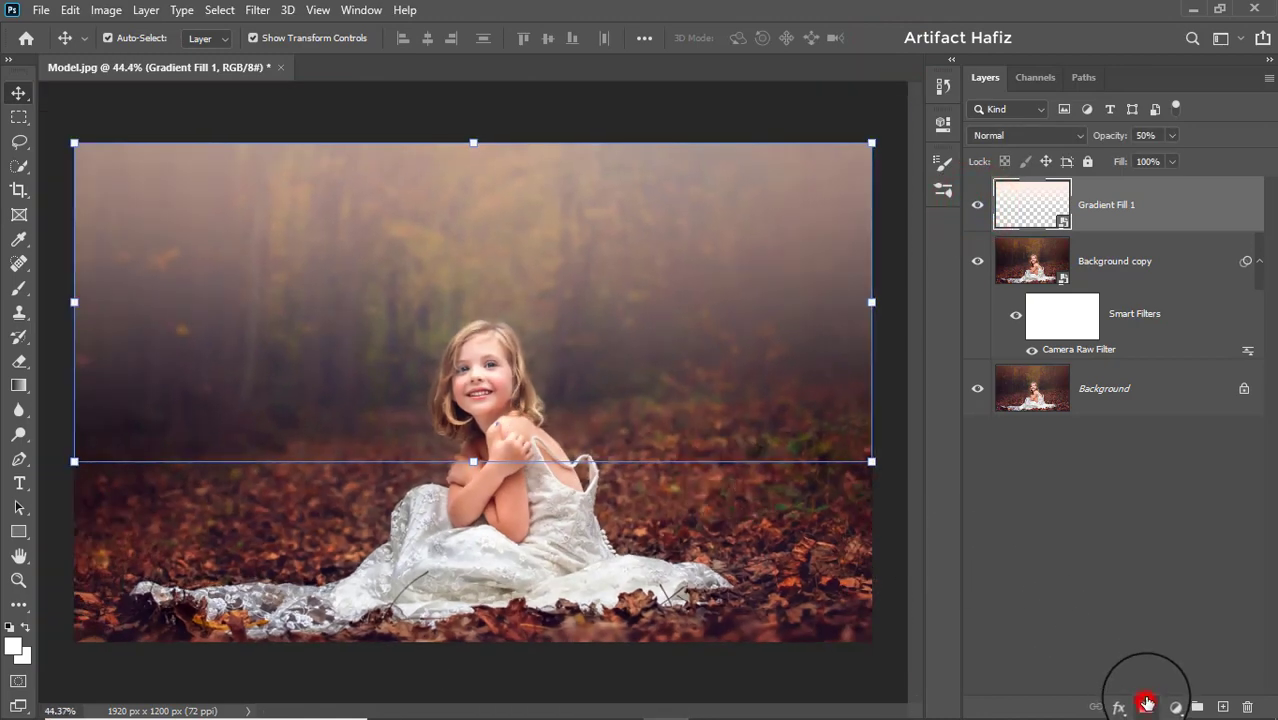
- Add a layer mask to Gradient Fill 1 and set up a black Brush at 15% opacity
click(1146, 706)
click(17, 286)
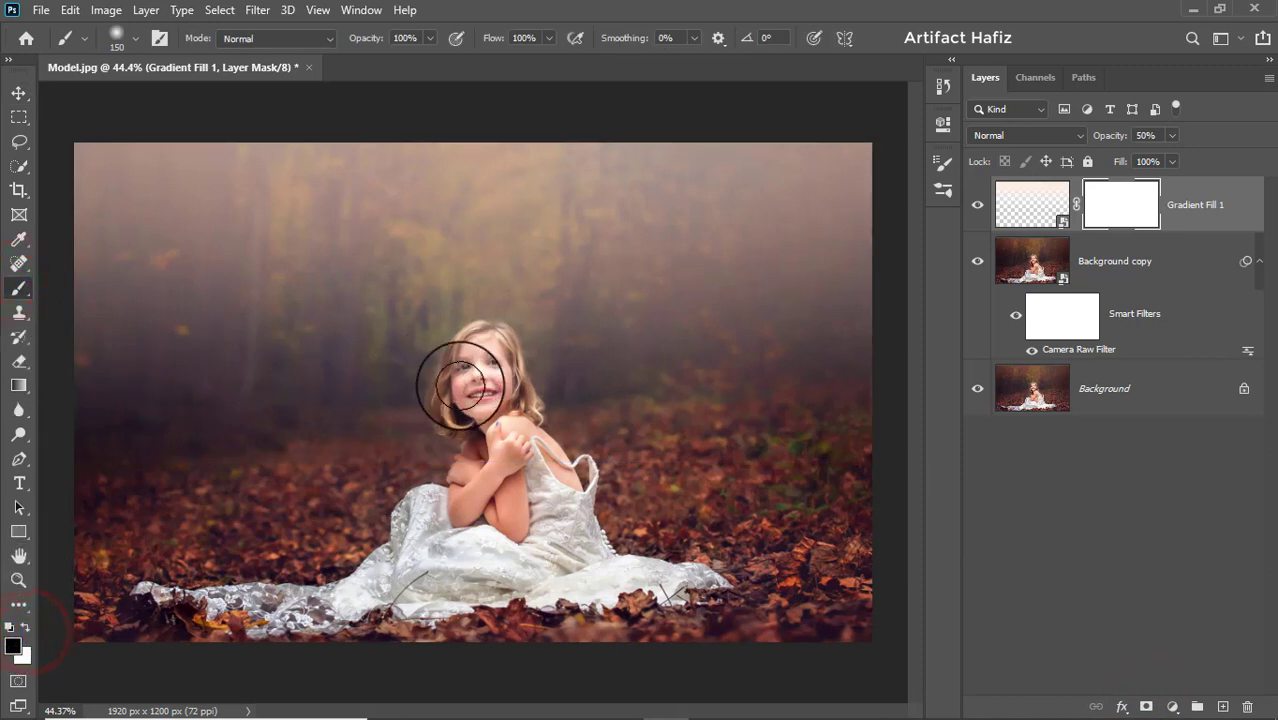
click(428, 37)
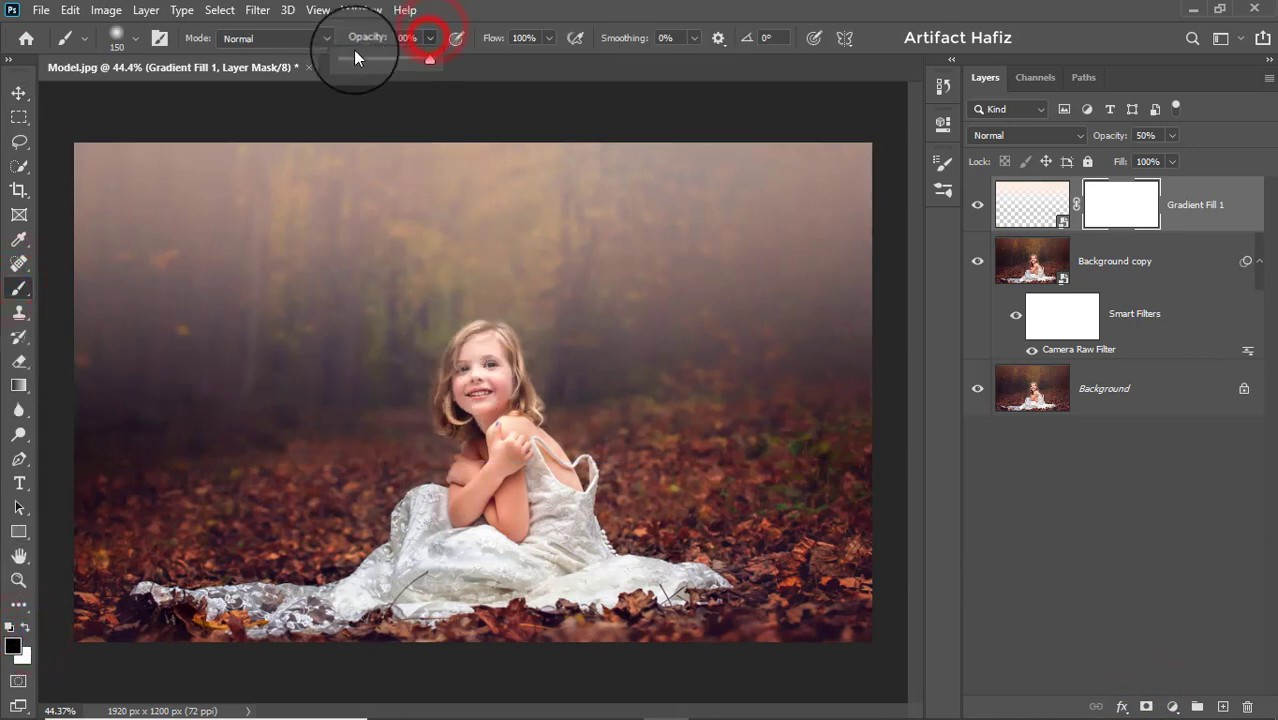
click(350, 58)
drag(352, 58, 521, 4)
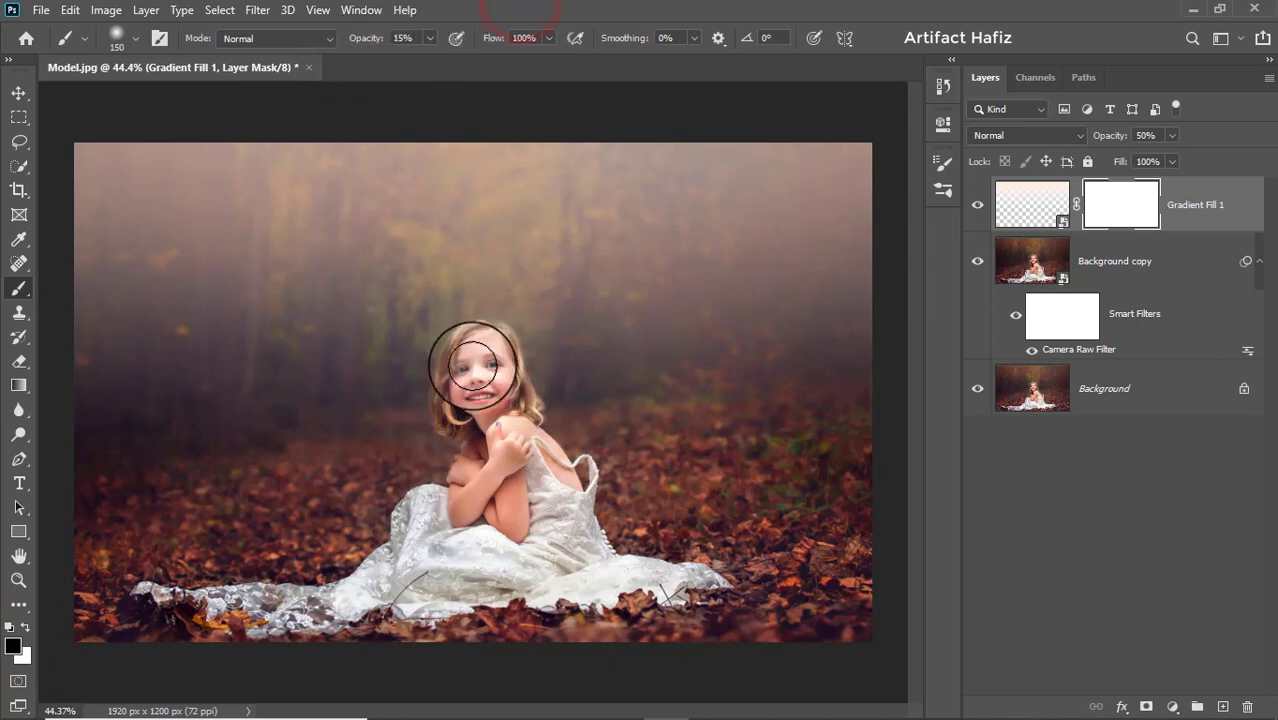
- Paint on the gradient layer's mask over the girl's face and hair to thin the haze, and display the mask overlay
mouse_move(465, 357)
mouse_down()
mouse_move(481, 402)
mouse_move(483, 362)
mouse_move(484, 408)
mouse_move(459, 377)
mouse_move(471, 414)
mouse_move(486, 378)
mouse_move(485, 431)
mouse_move(470, 352)
mouse_up()
key(backslash)
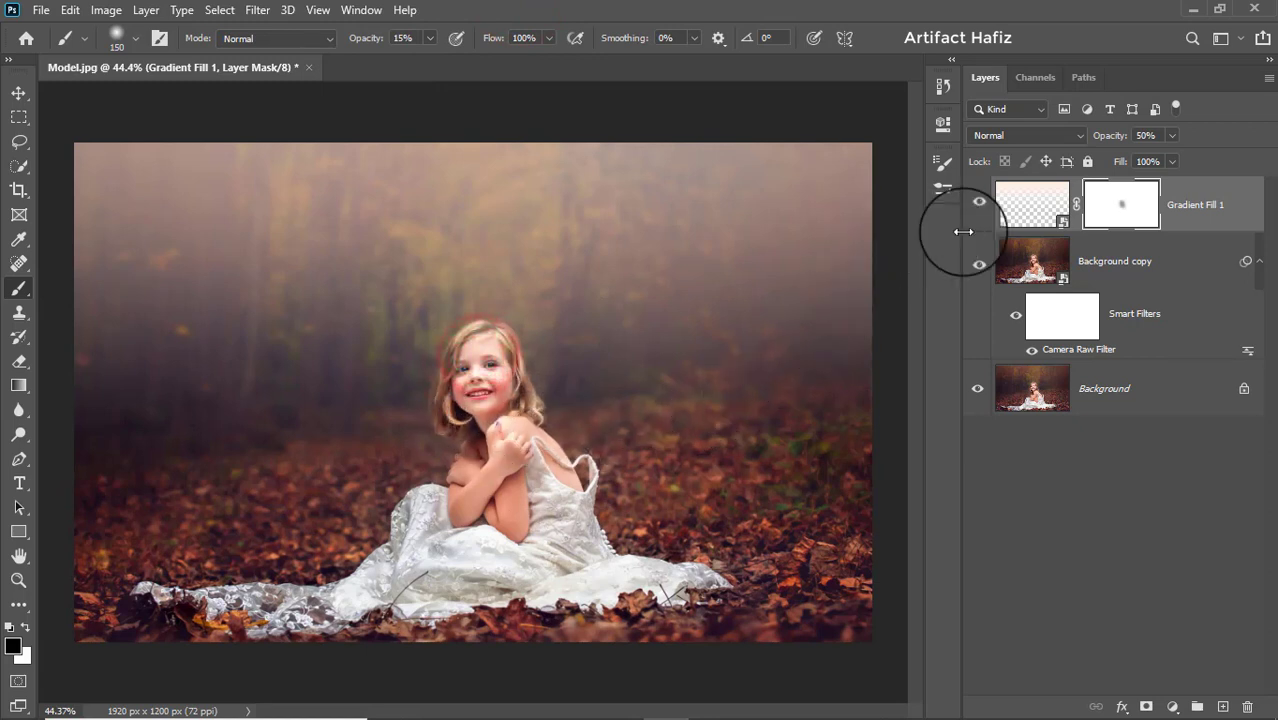
- Compare the photo with the Gradient Fill 1 layer hidden and shown
click(978, 207)
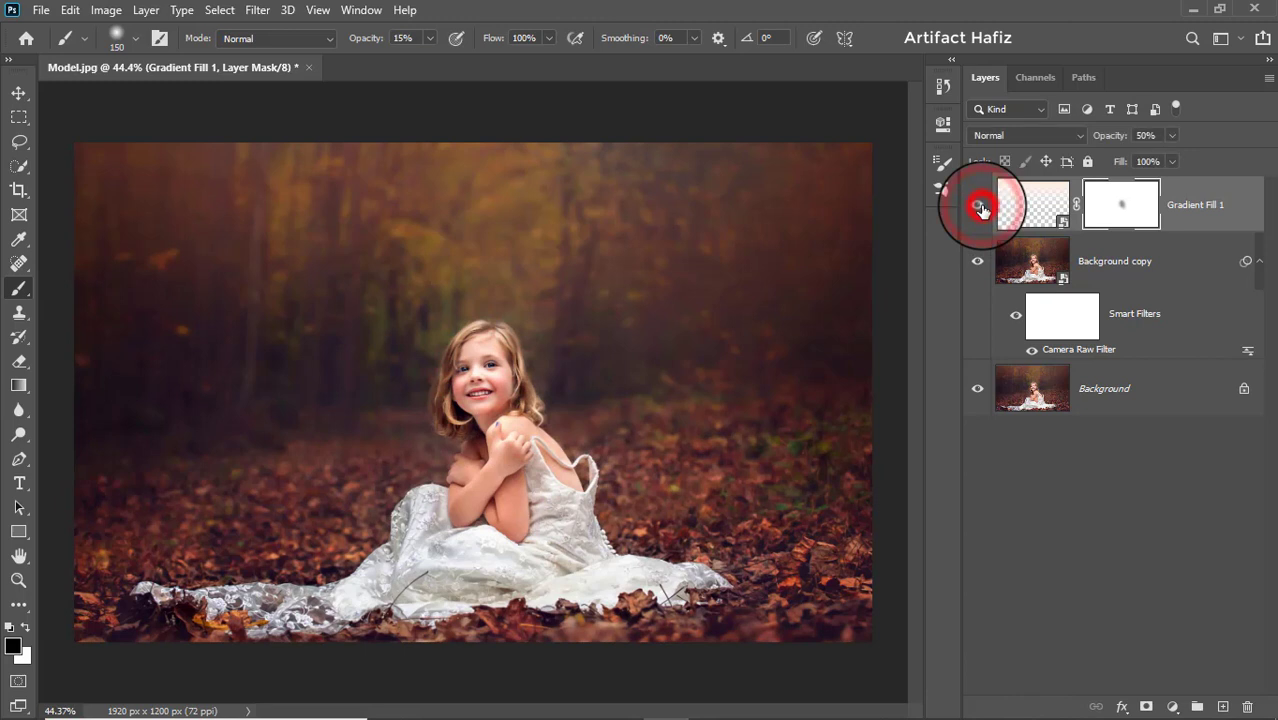
click(978, 207)
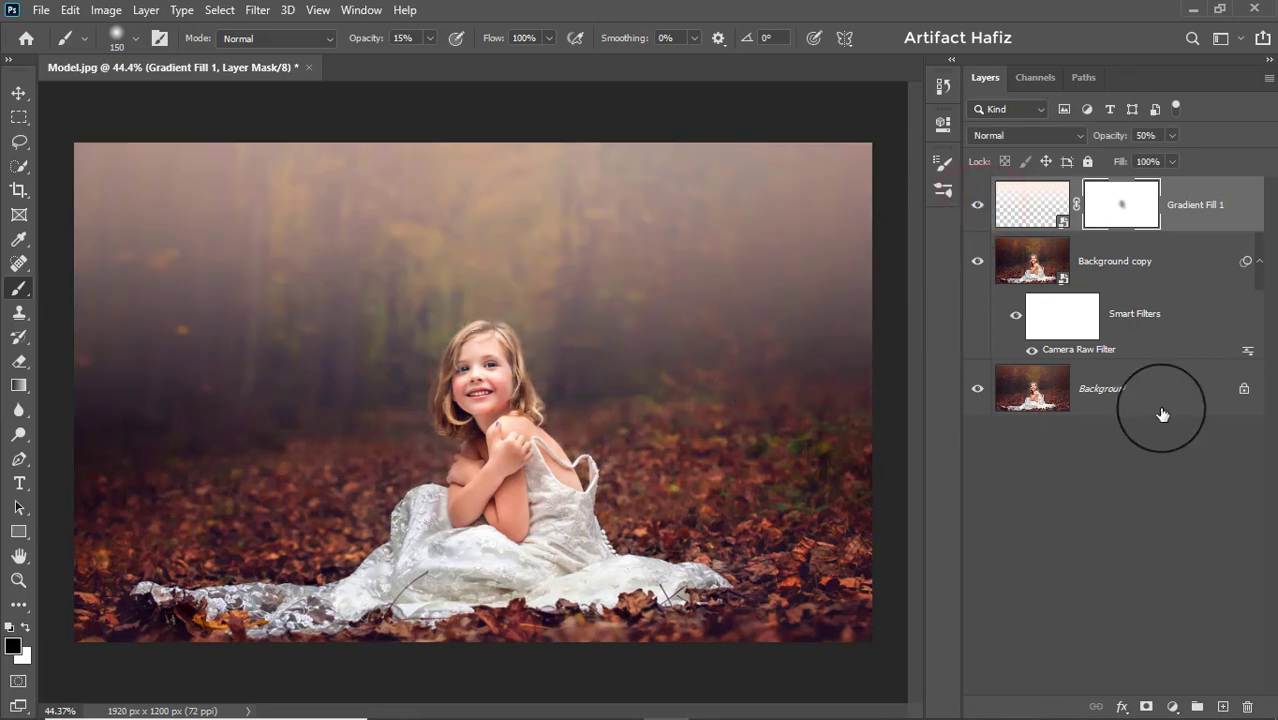
- Add a Color Lookup adjustment above Gradient Fill 1 with the Soft_Warming.look 3DLUT and the Luminosity blend mode
click(1224, 198)
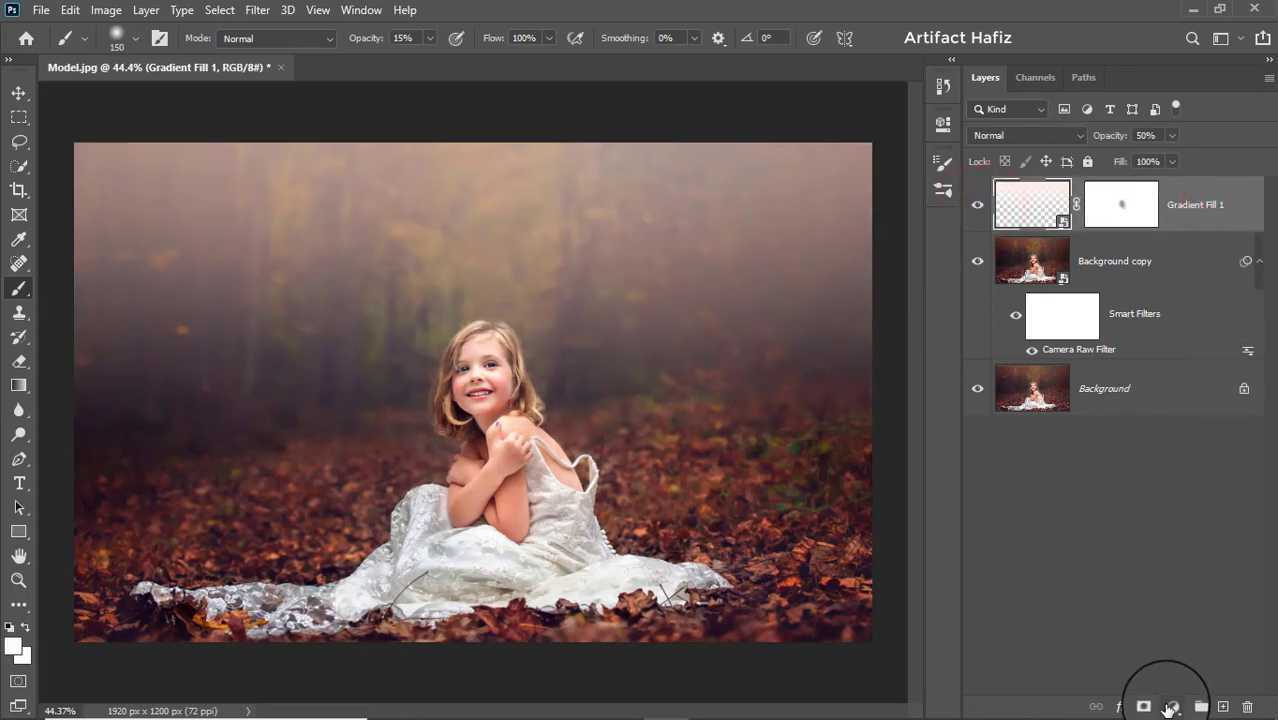
click(1172, 707)
click(1168, 600)
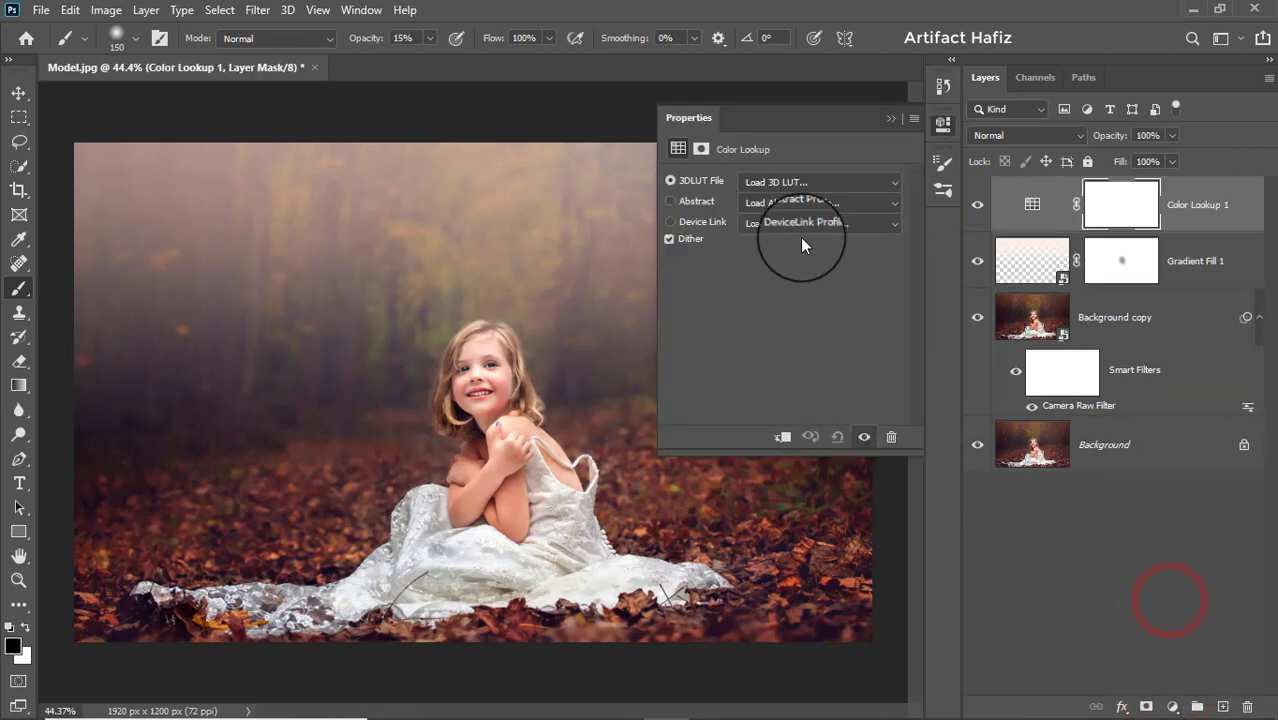
click(781, 184)
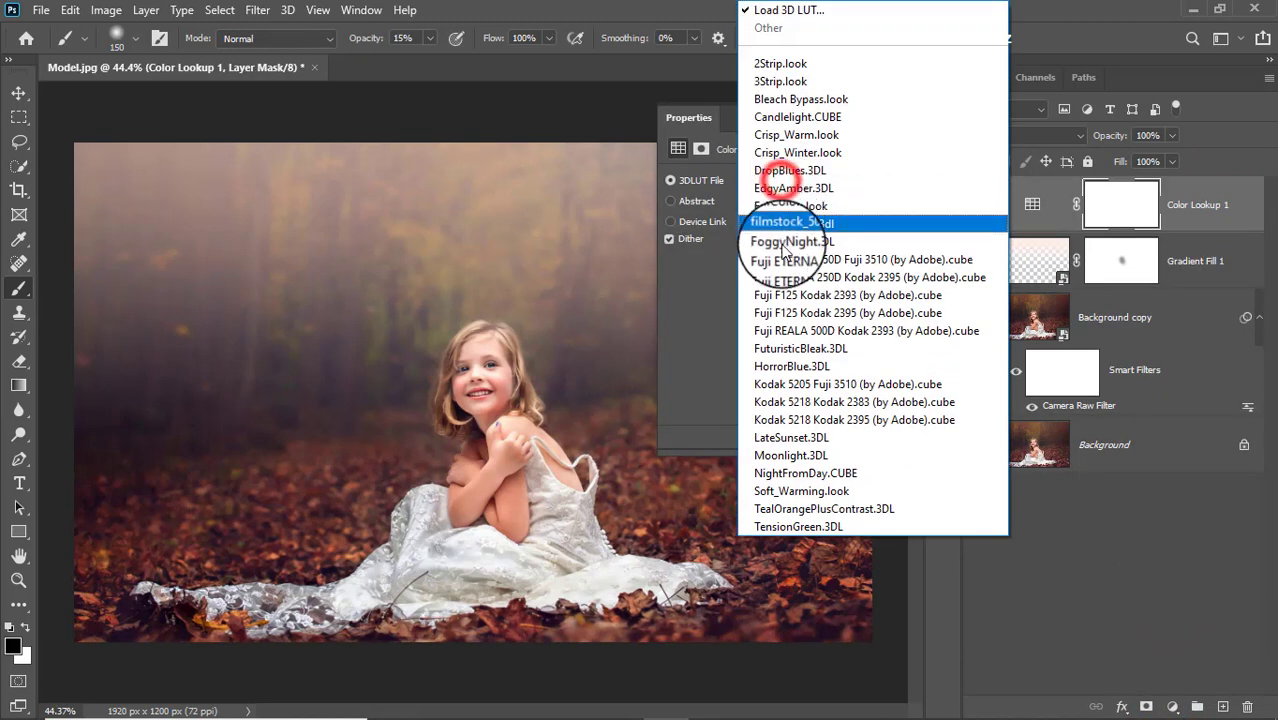
click(813, 491)
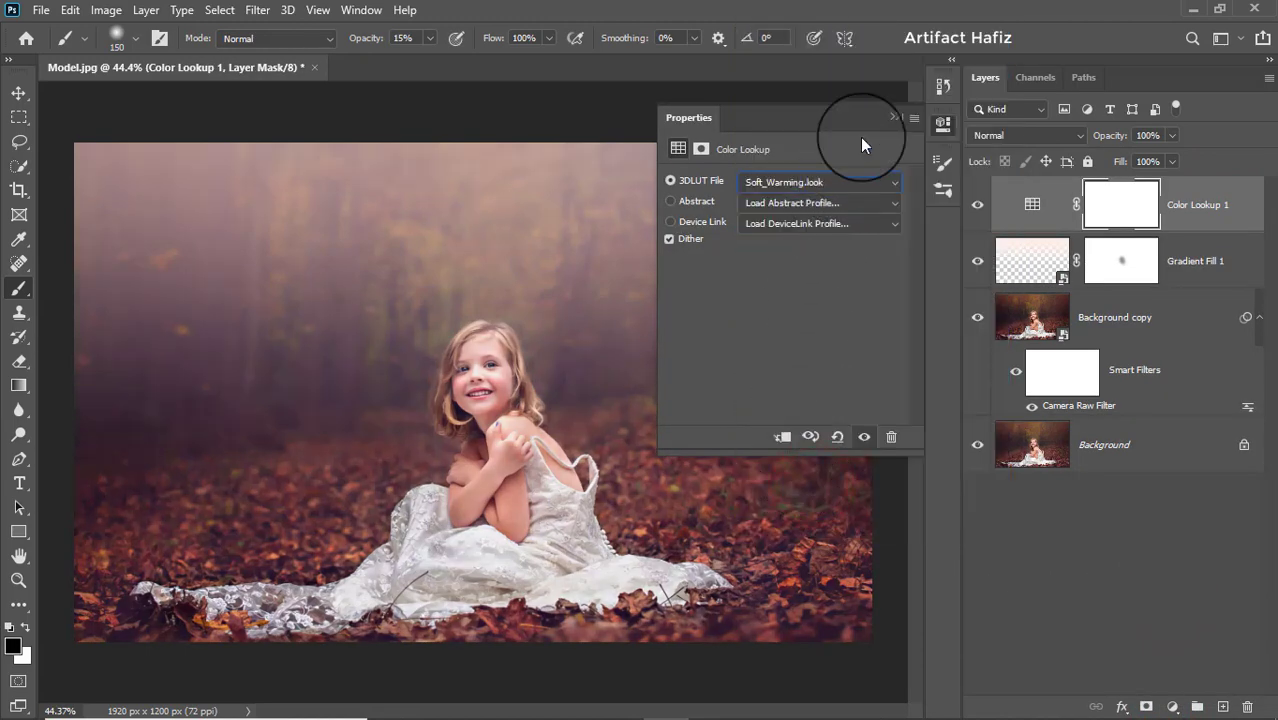
click(885, 119)
click(1010, 135)
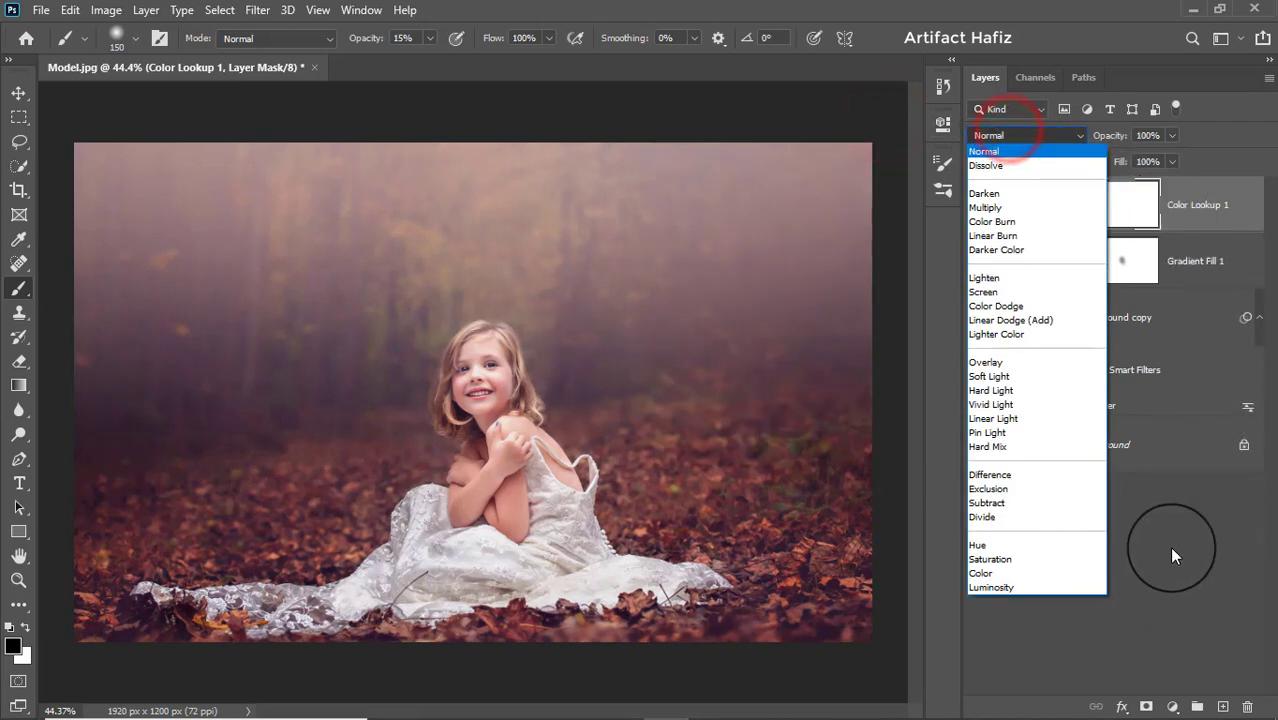
click(996, 587)
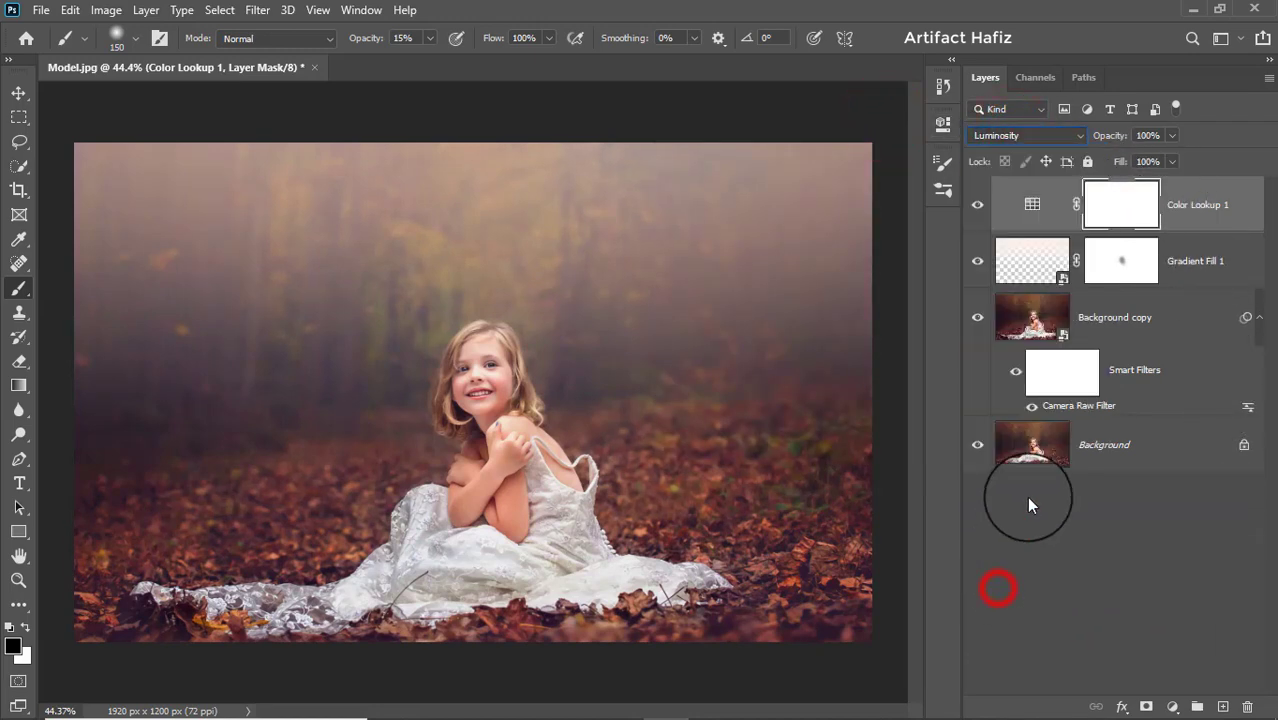
- Add a Levels adjustment above the Color Lookup layer and lower its white input level to 248
click(1203, 201)
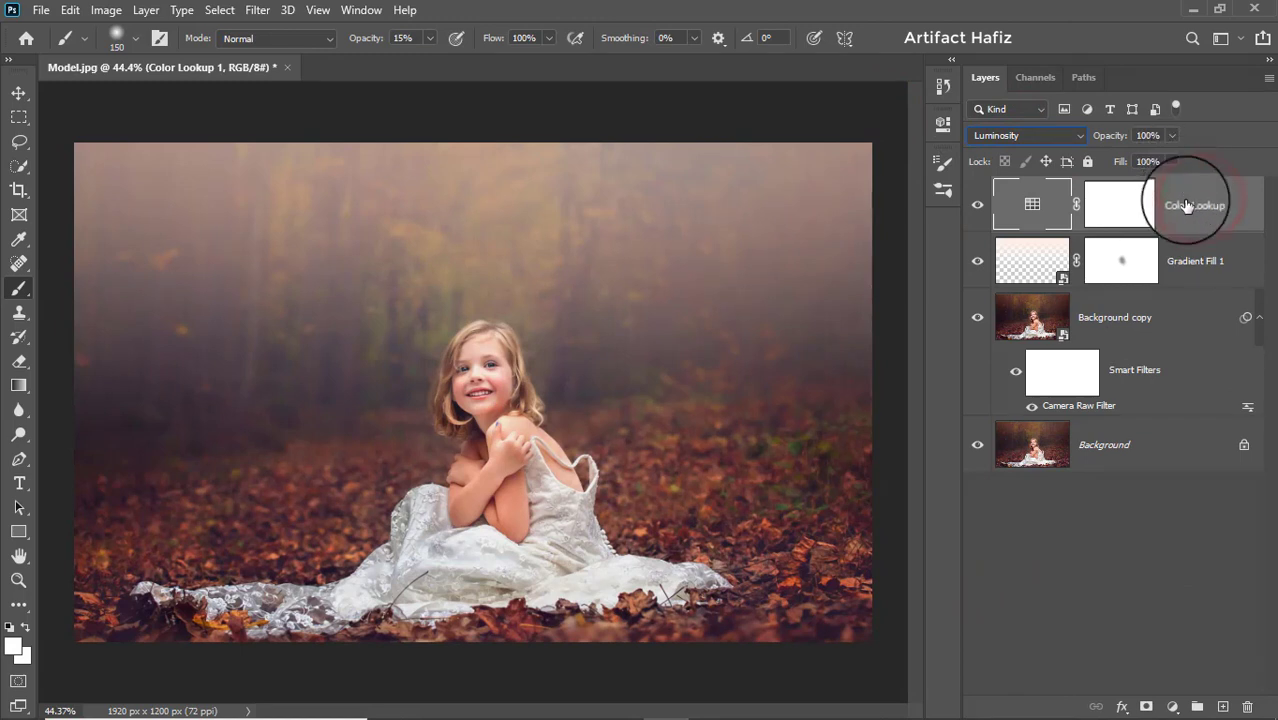
click(1171, 705)
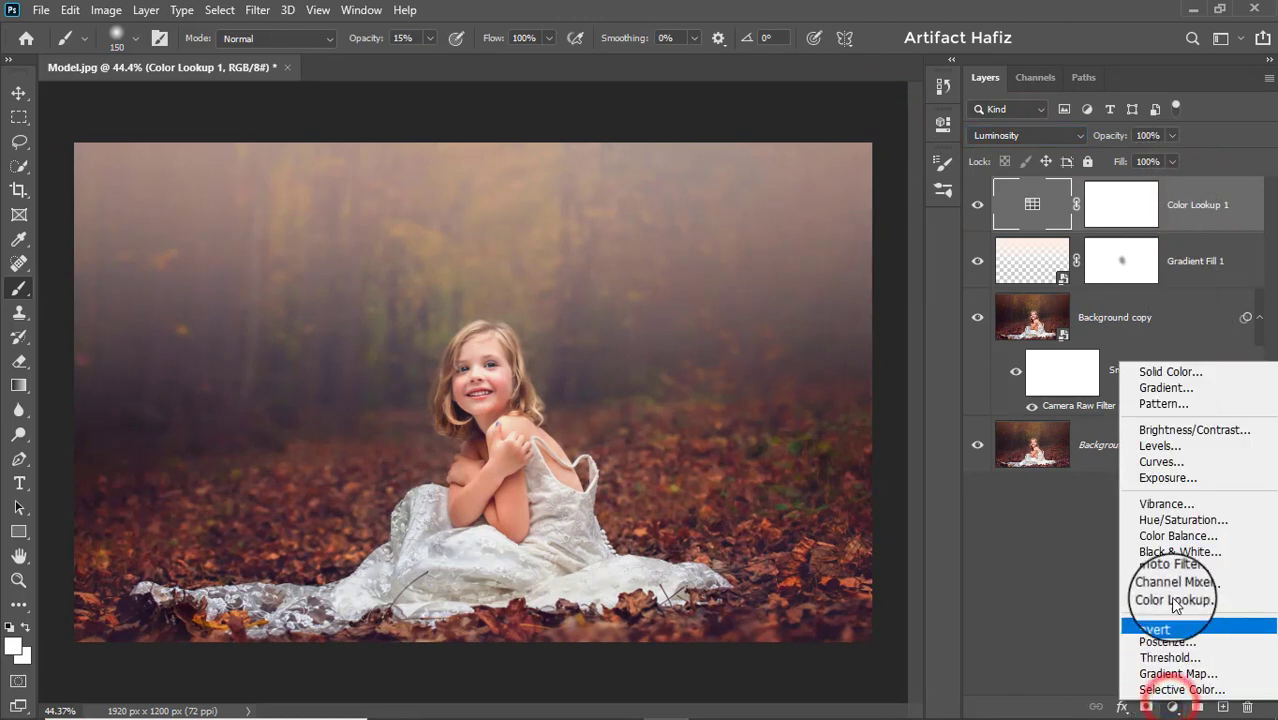
click(1160, 447)
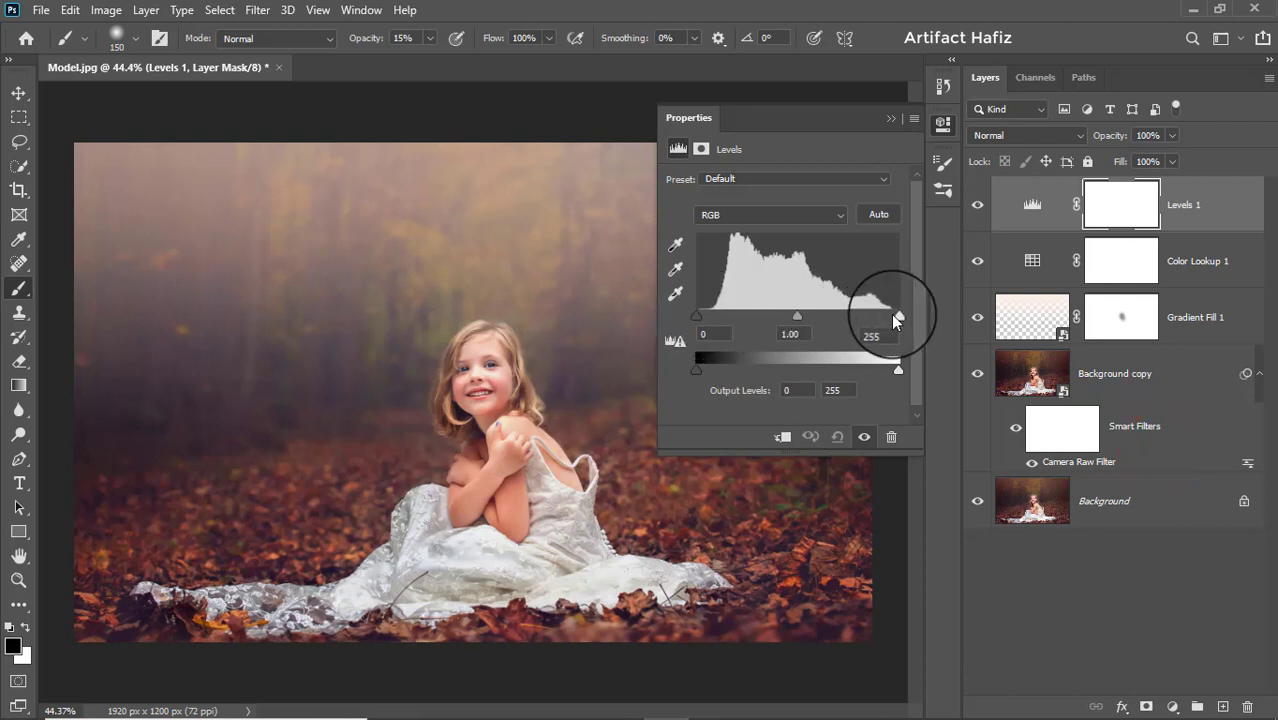
drag(893, 314, 893, 318)
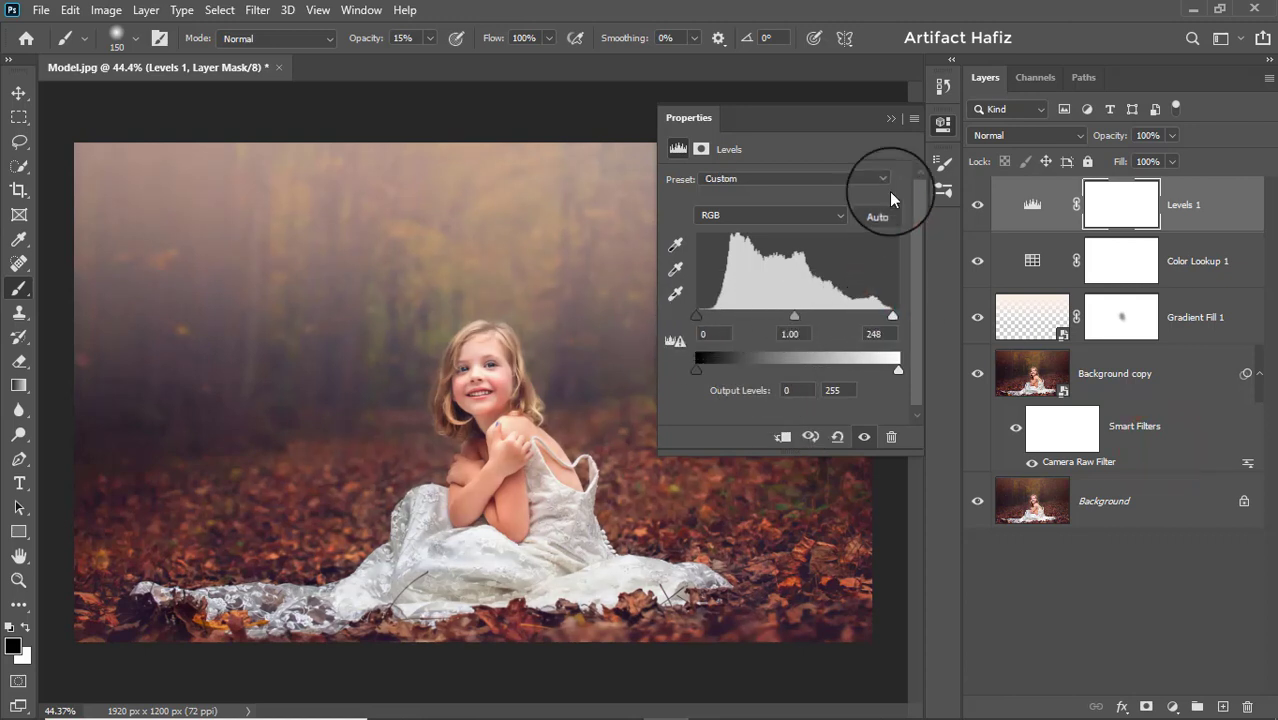
click(891, 118)
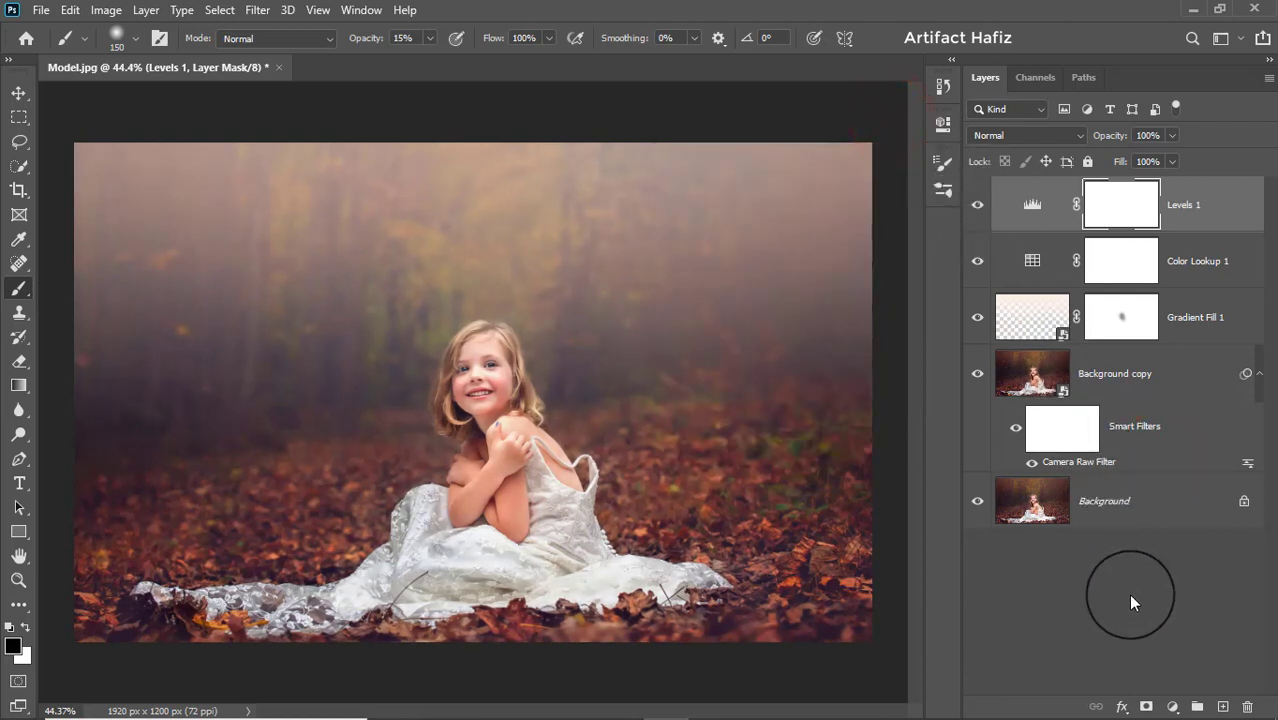
- Add a Curves adjustment that lifts the black point, lowers the shadows and slightly raises the highlights, and compare the photo without and with it
click(1172, 706)
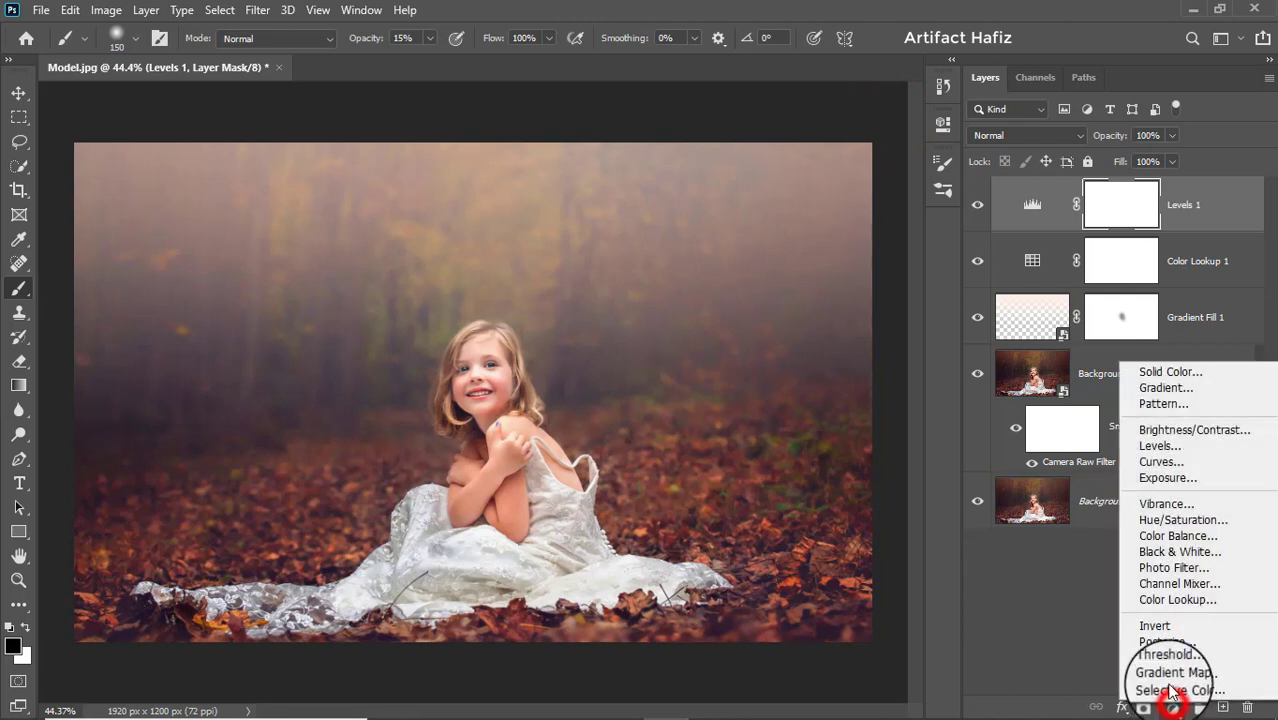
click(1163, 462)
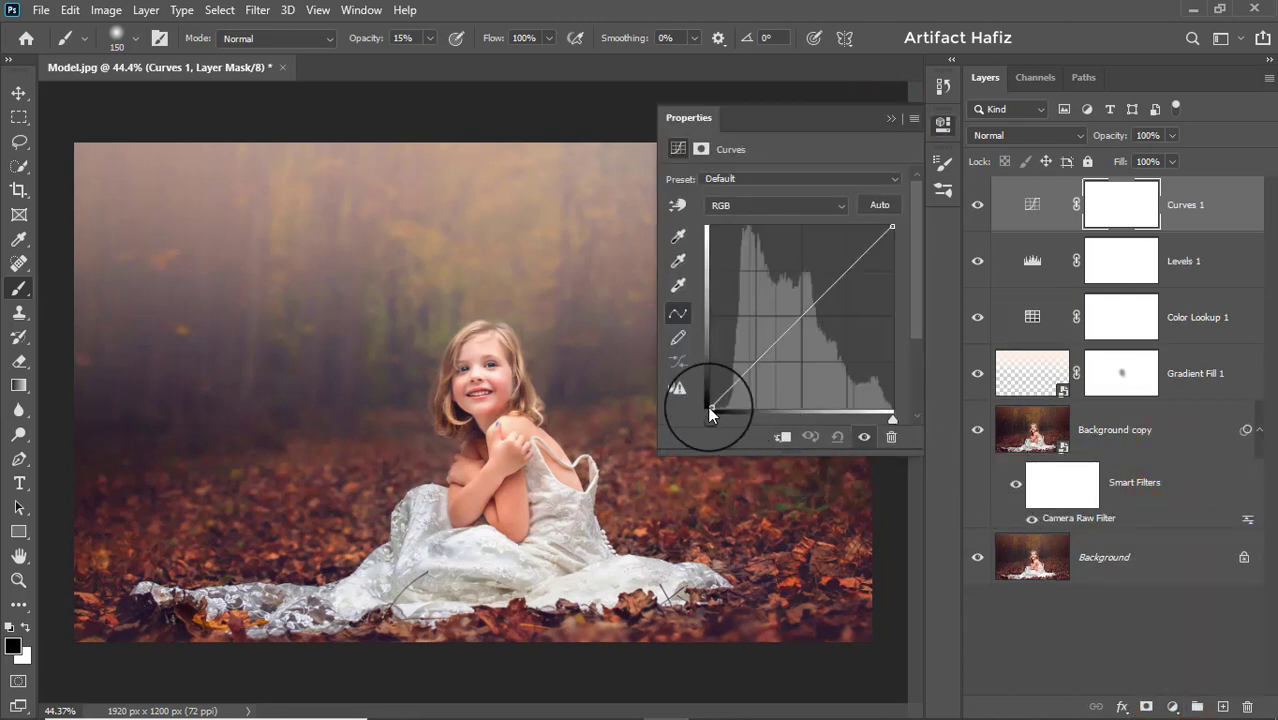
click(707, 406)
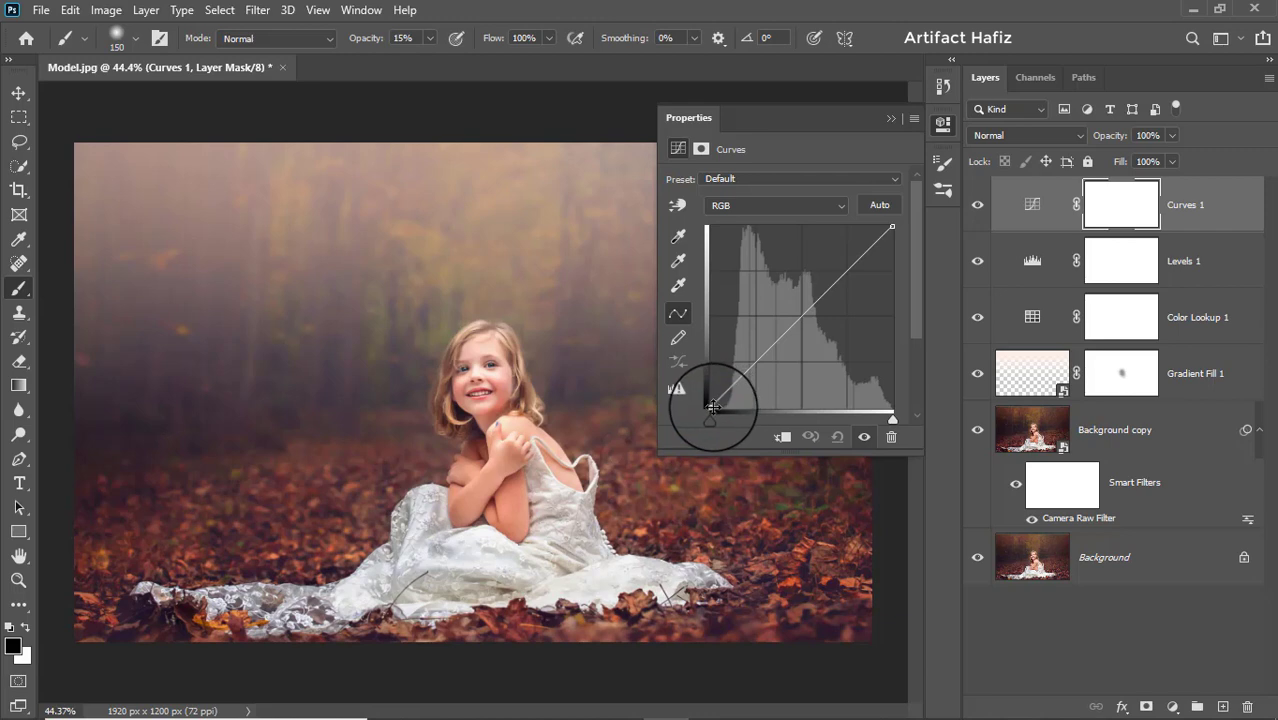
drag(712, 406, 713, 390)
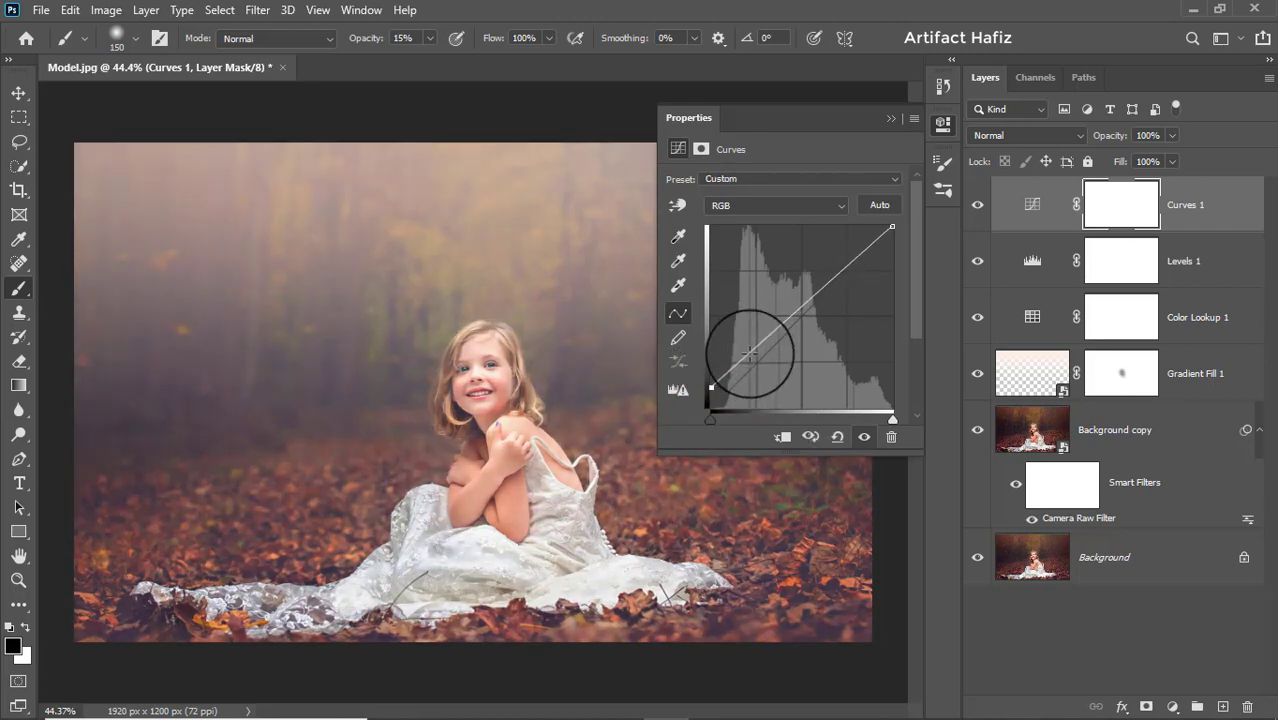
drag(748, 351, 752, 357)
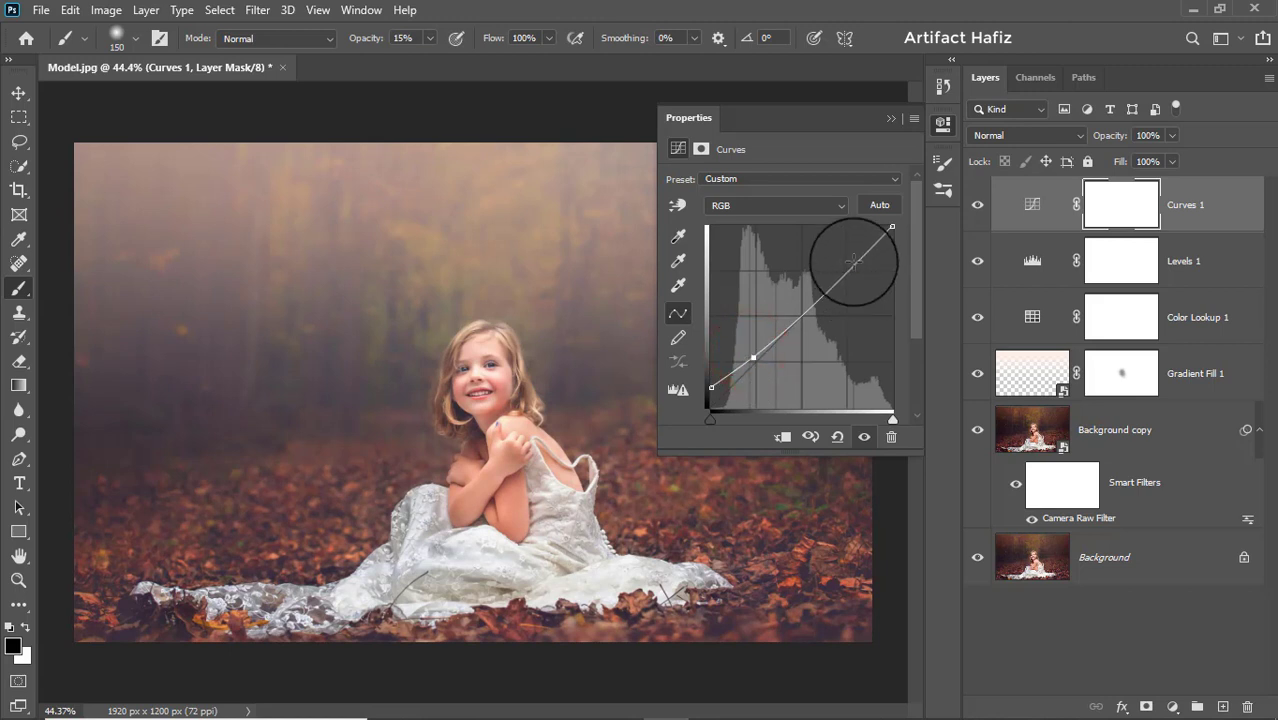
drag(848, 268, 854, 256)
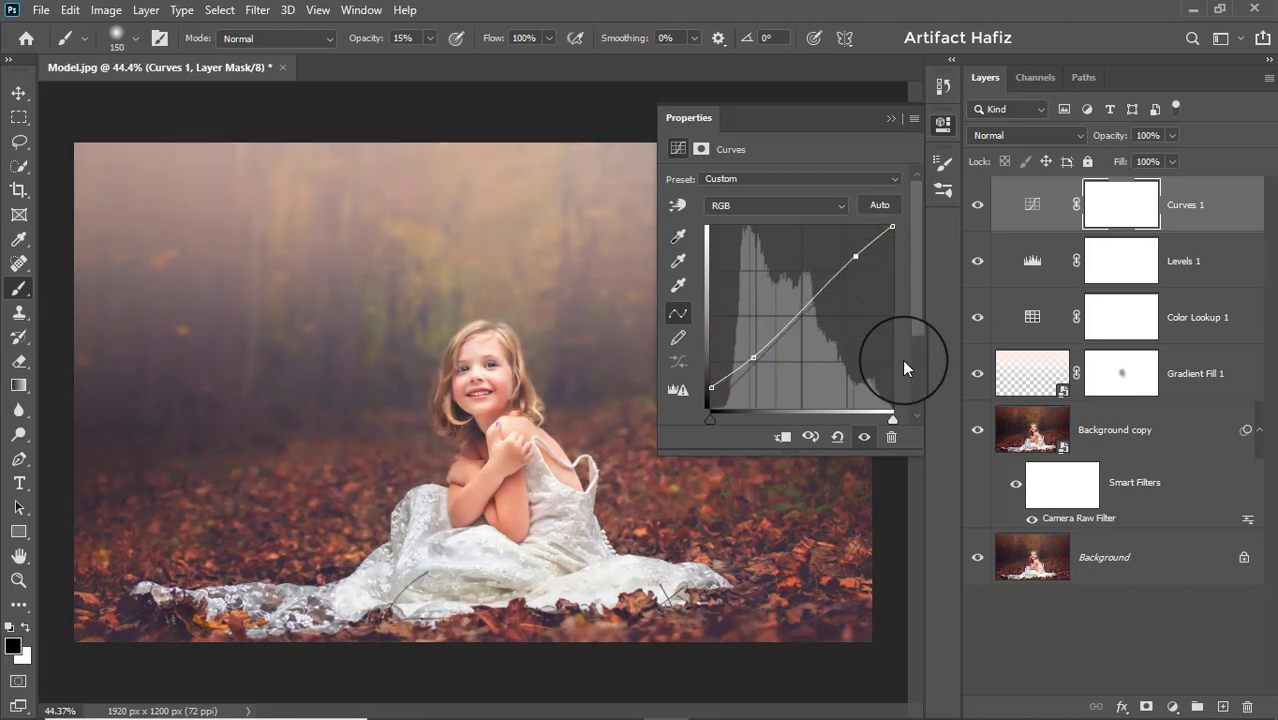
click(888, 119)
click(977, 206)
click(977, 206)
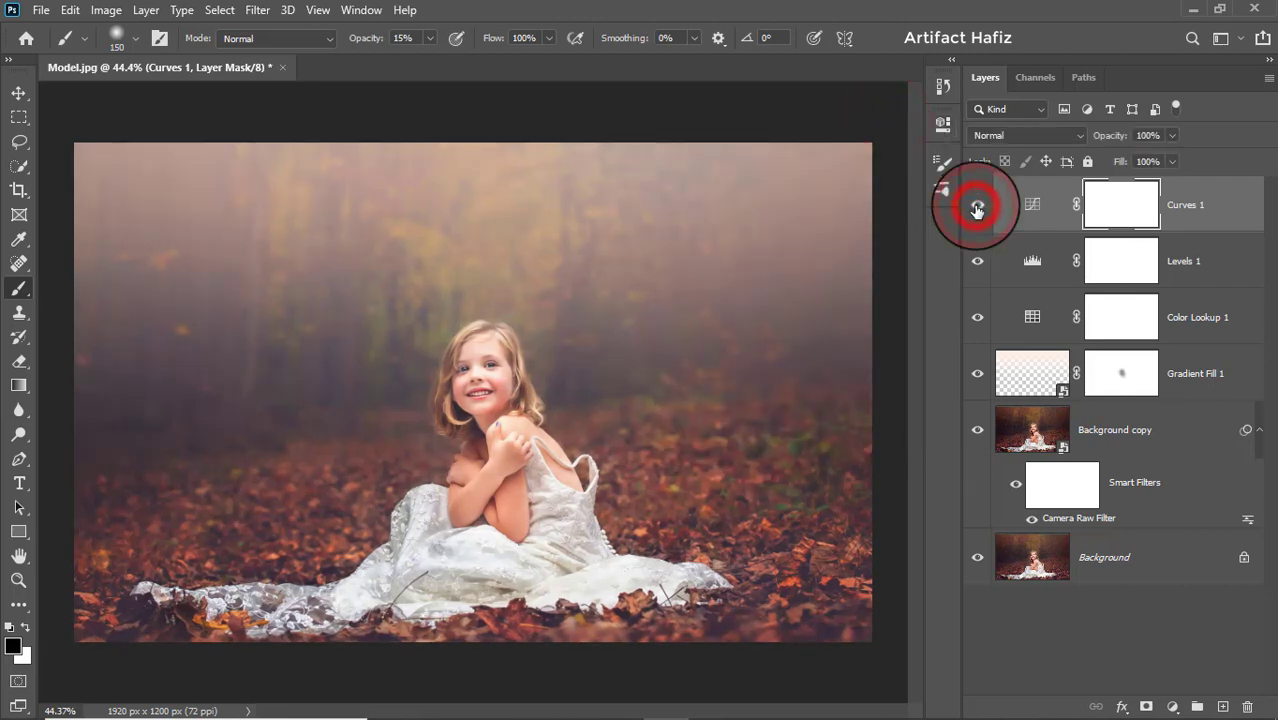
- Add a second Levels adjustment above Curves 1 with input black 11 and white 248, and create an empty layer above it
click(1185, 204)
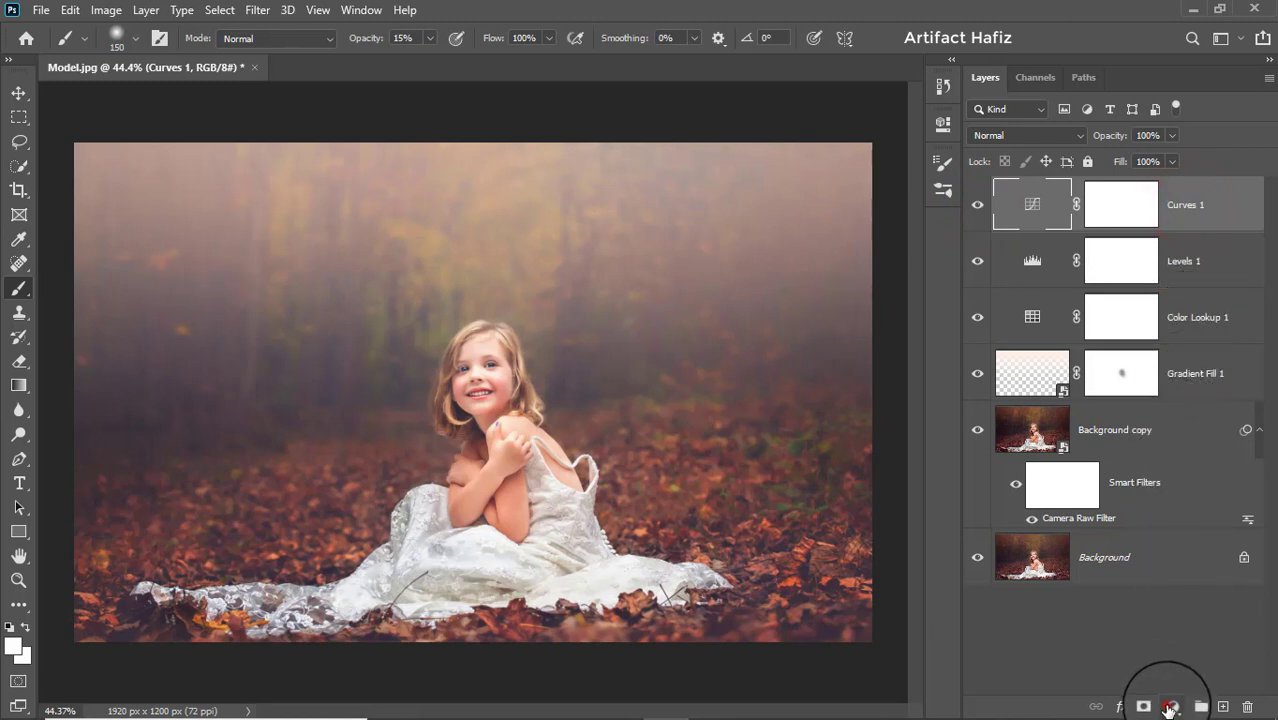
click(1169, 708)
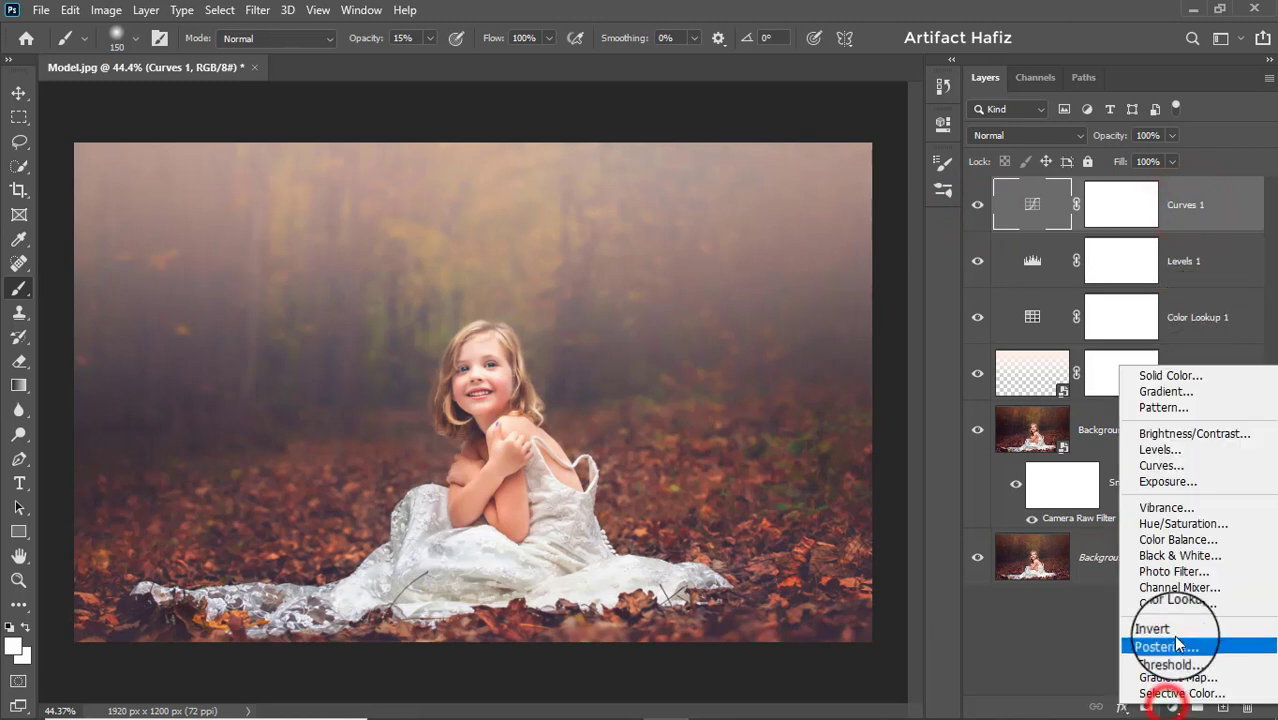
click(1200, 458)
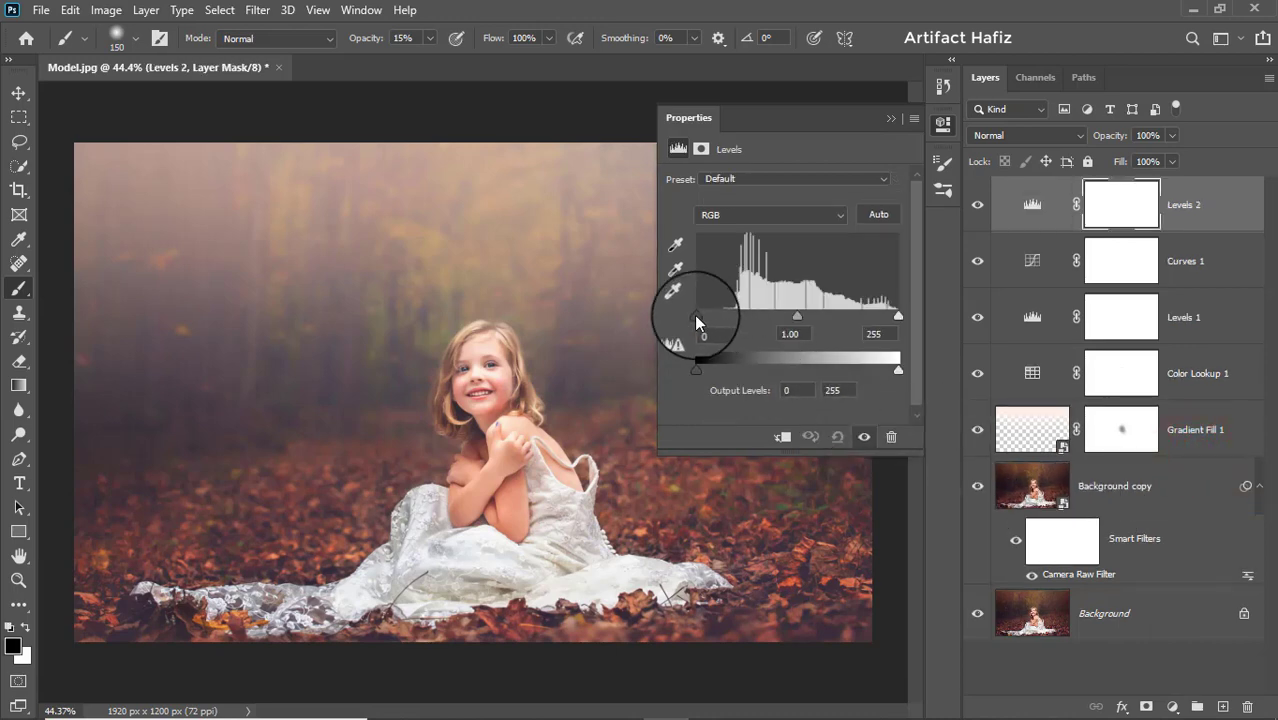
drag(697, 316, 705, 318)
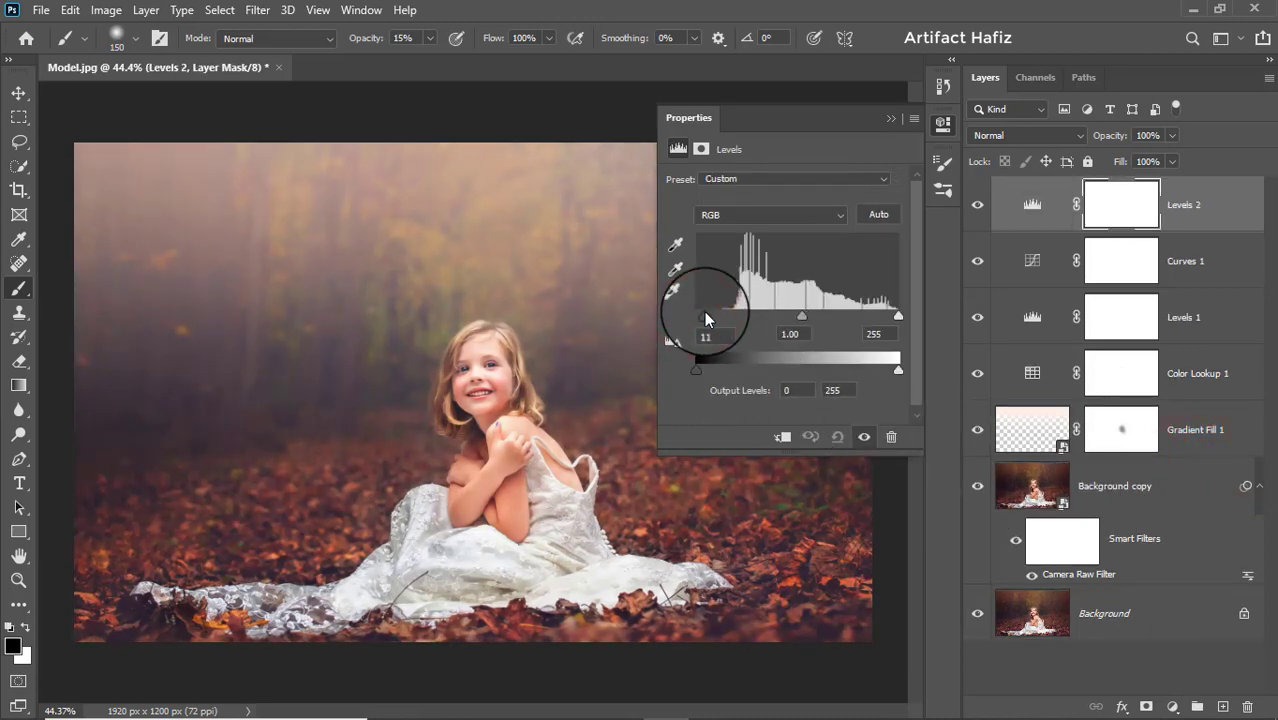
drag(899, 318, 894, 322)
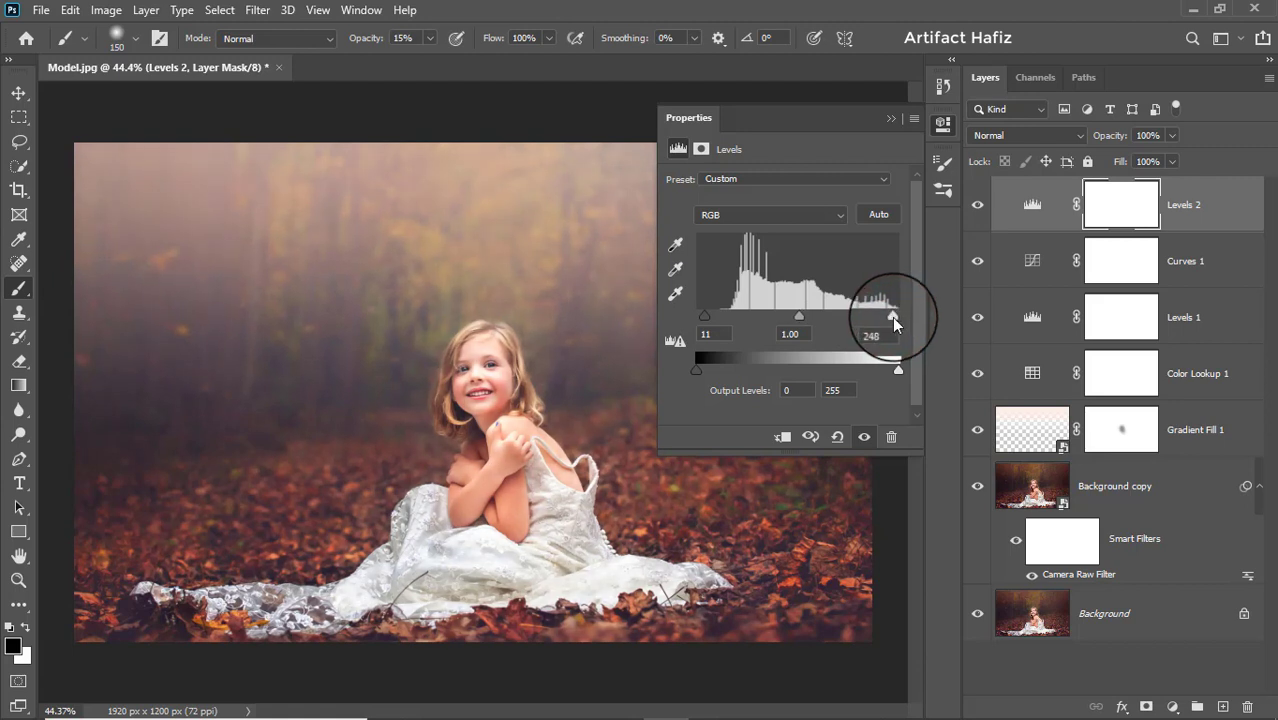
click(891, 118)
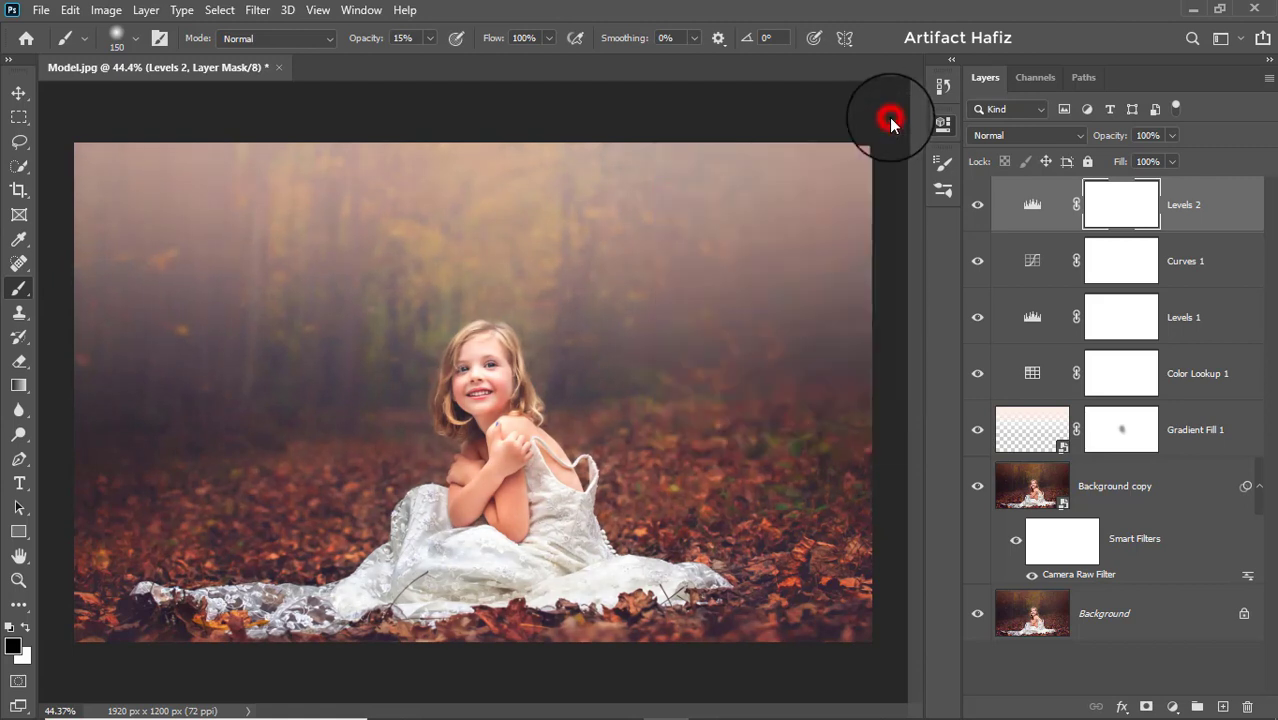
click(1199, 208)
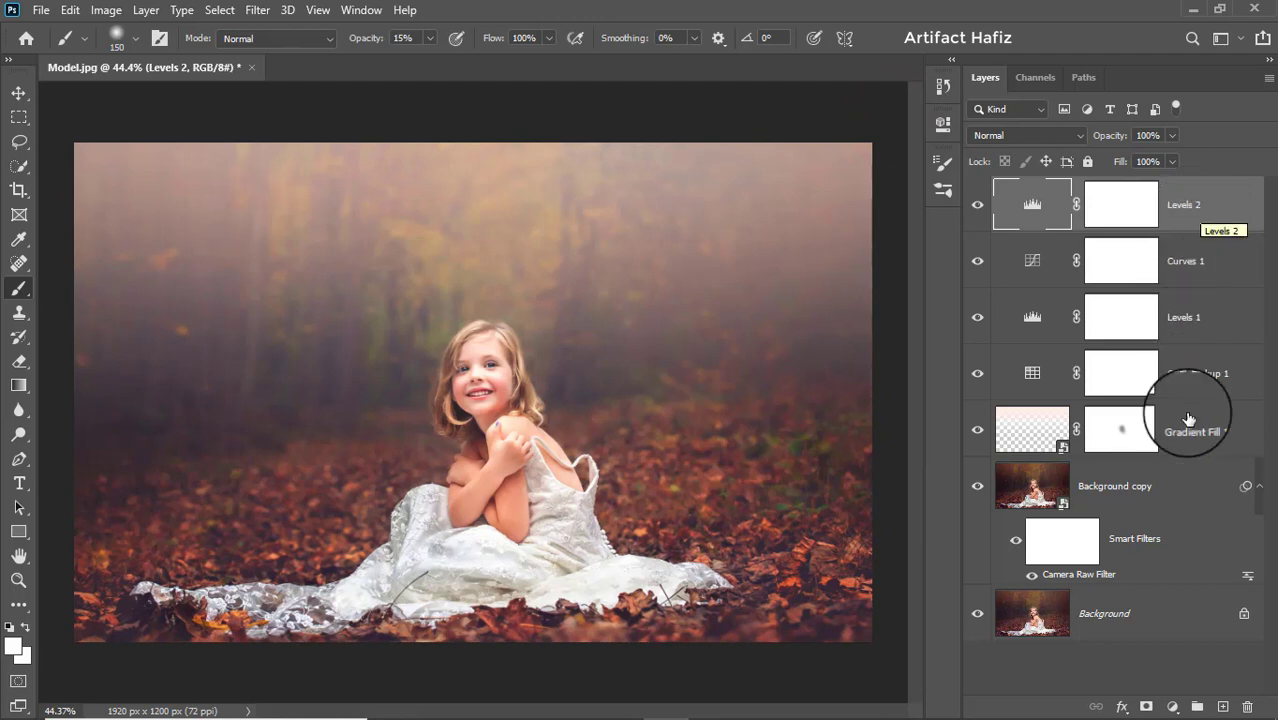
click(1220, 706)
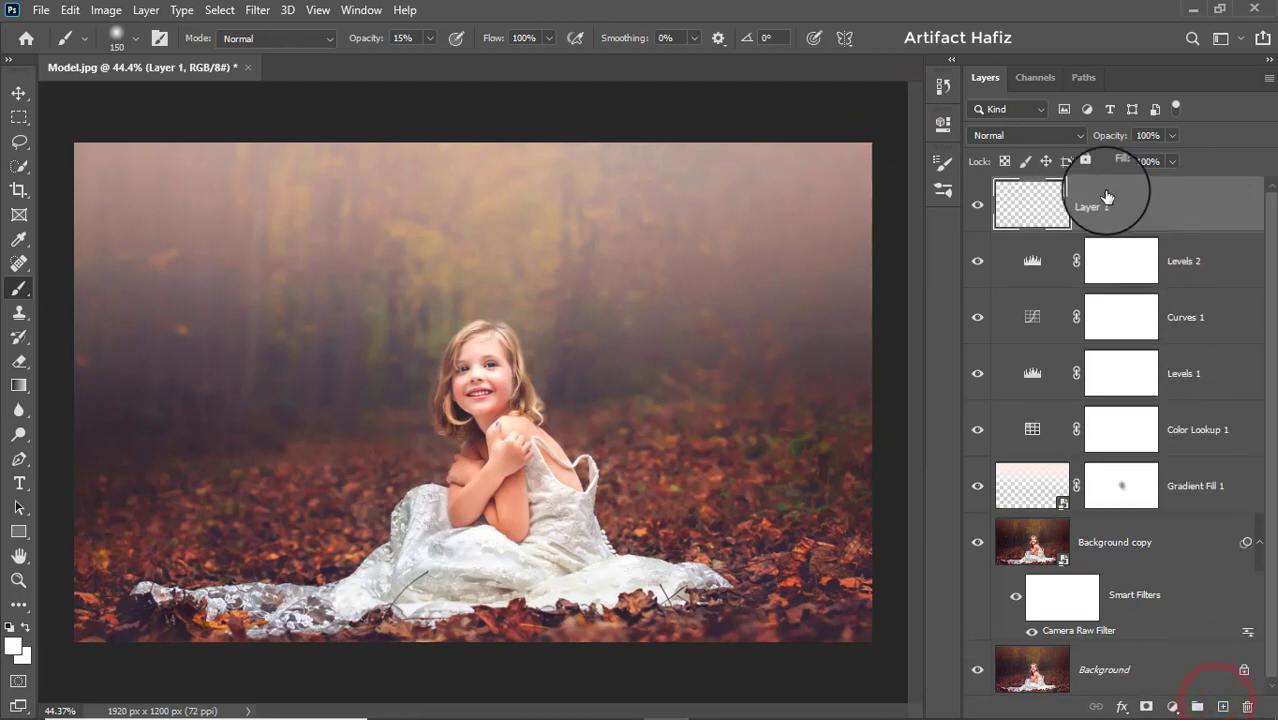
- Create a new document named Glitters2, 1000 by 1000 pixels at 300 pixels/inch, in RGB Color with a white background
click(40, 10)
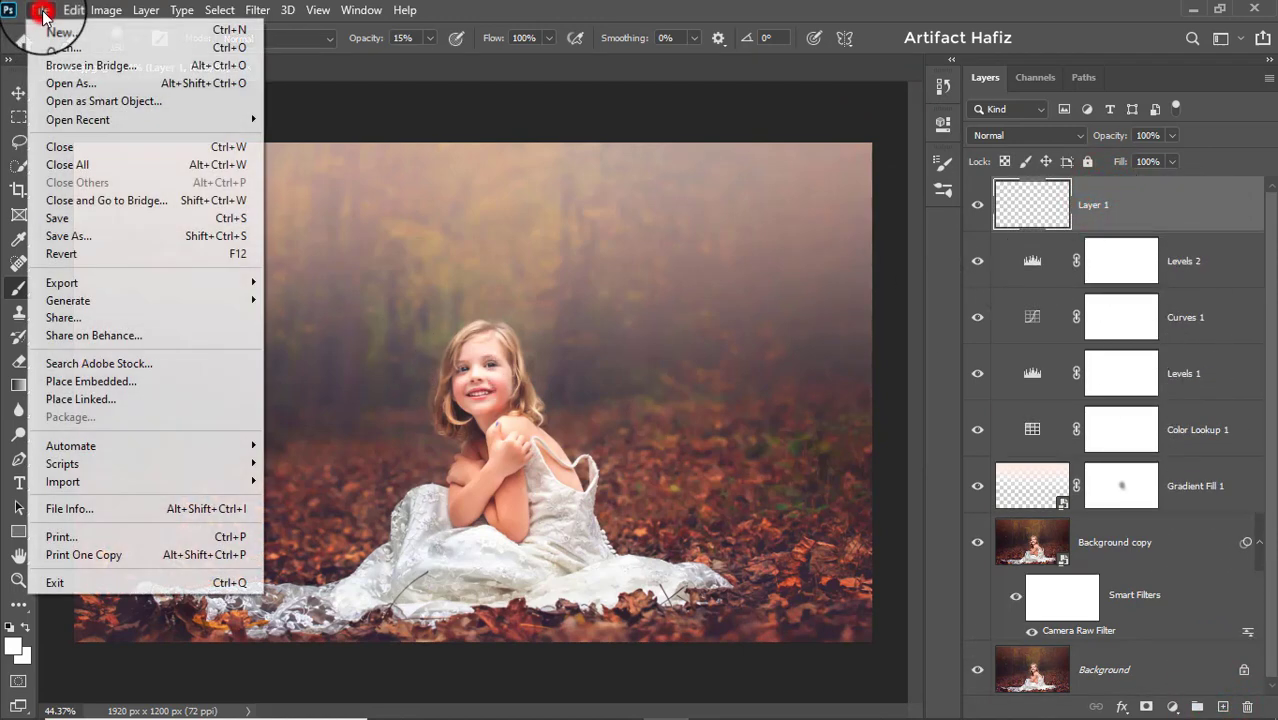
click(55, 31)
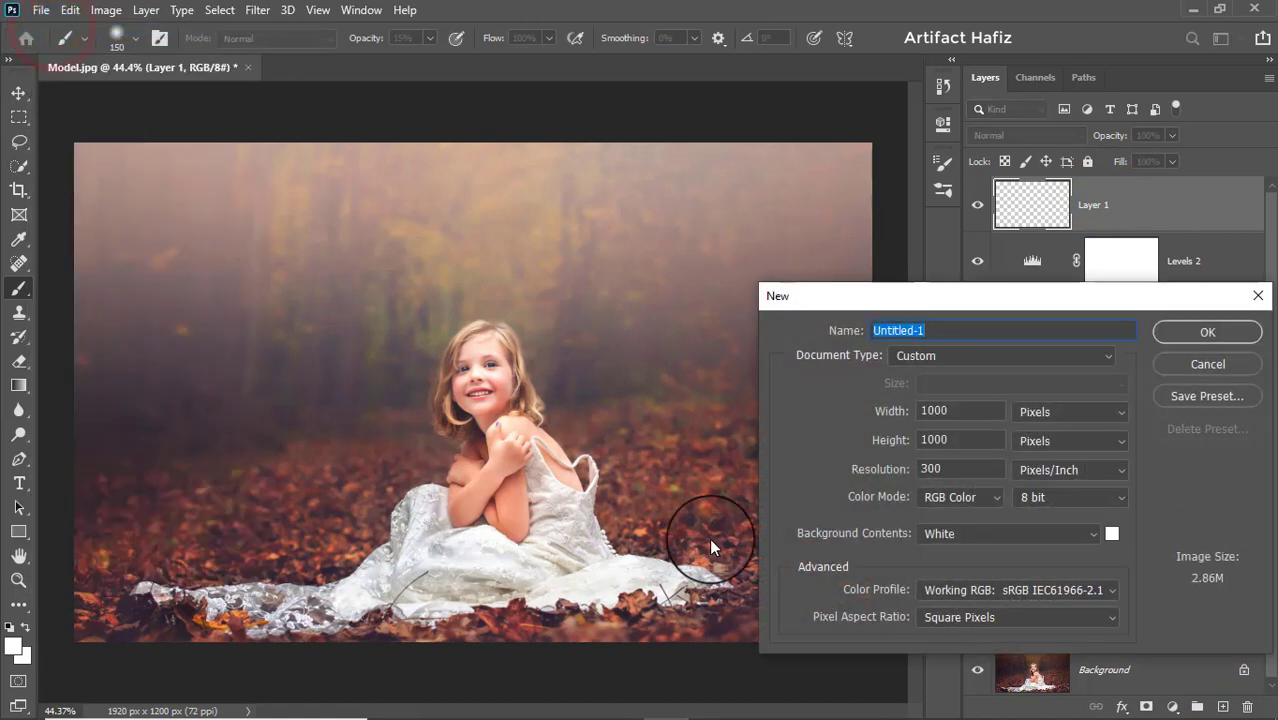
drag(944, 332, 774, 338)
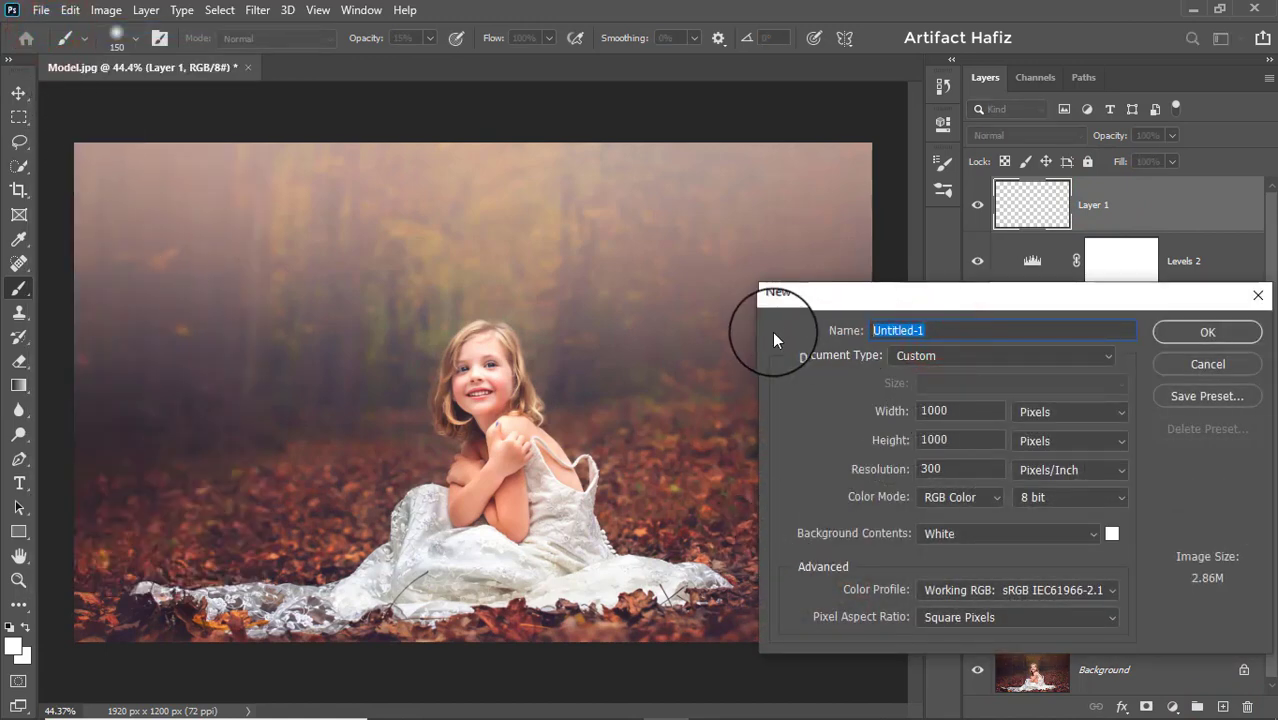
text(Glitters2)
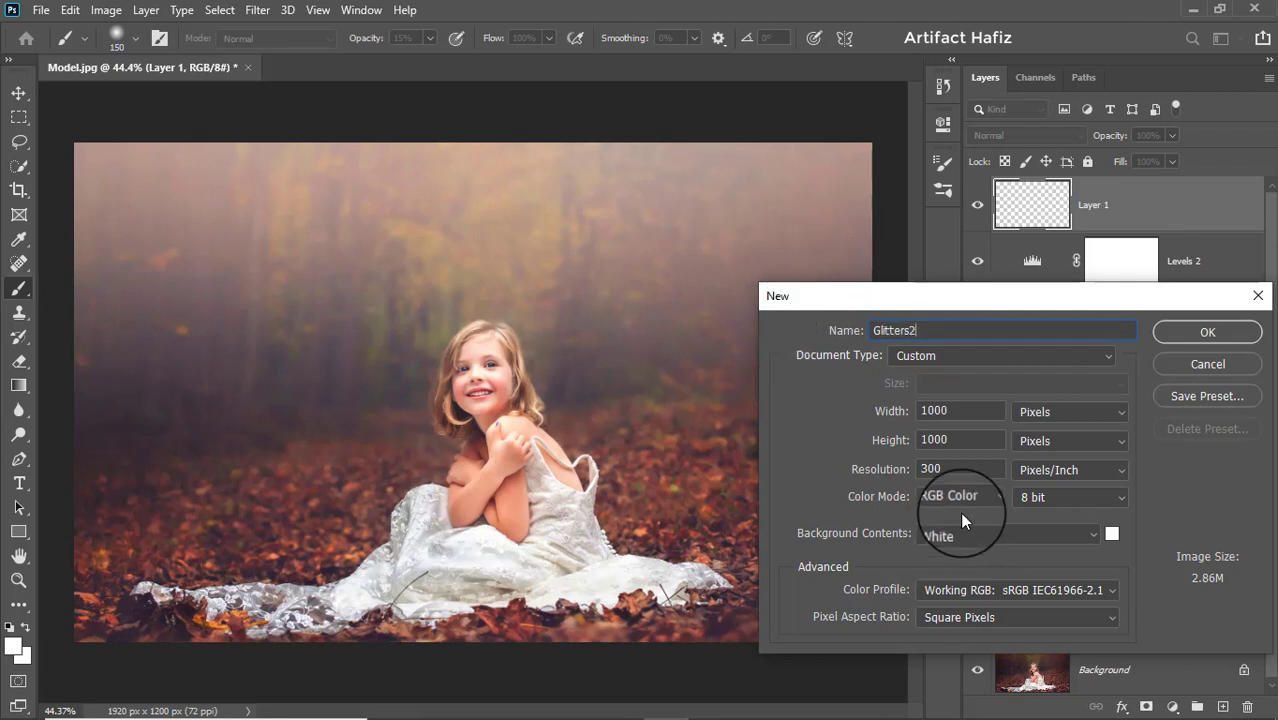
double_click(952, 410)
double_click(966, 441)
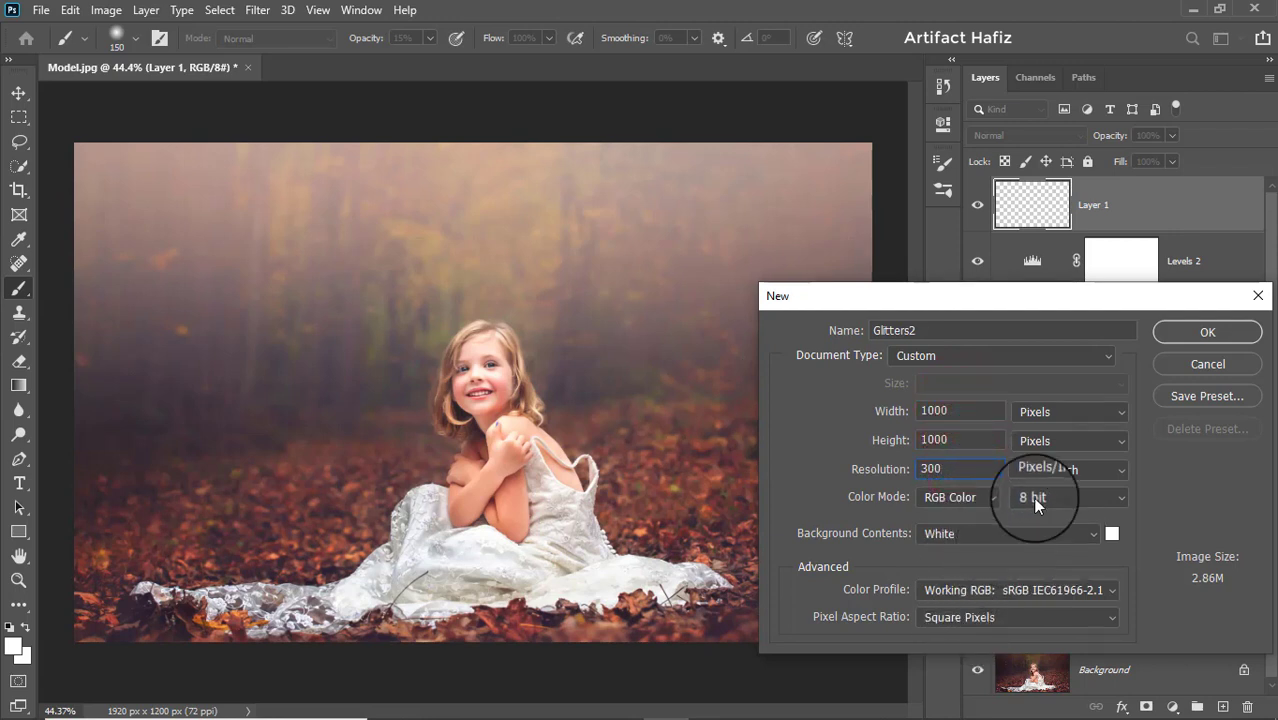
click(1205, 336)
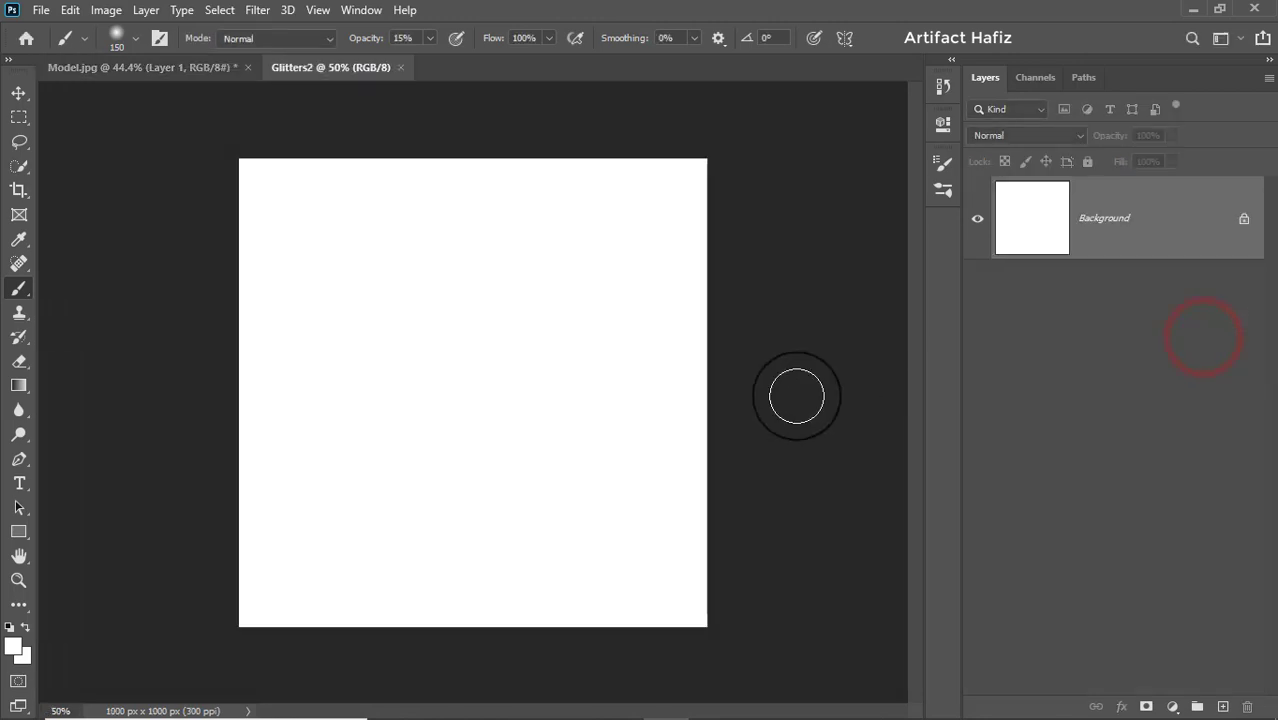
- Set up the Brush tool with the default black foreground color and reduce the brush size to 15 px
click(19, 288)
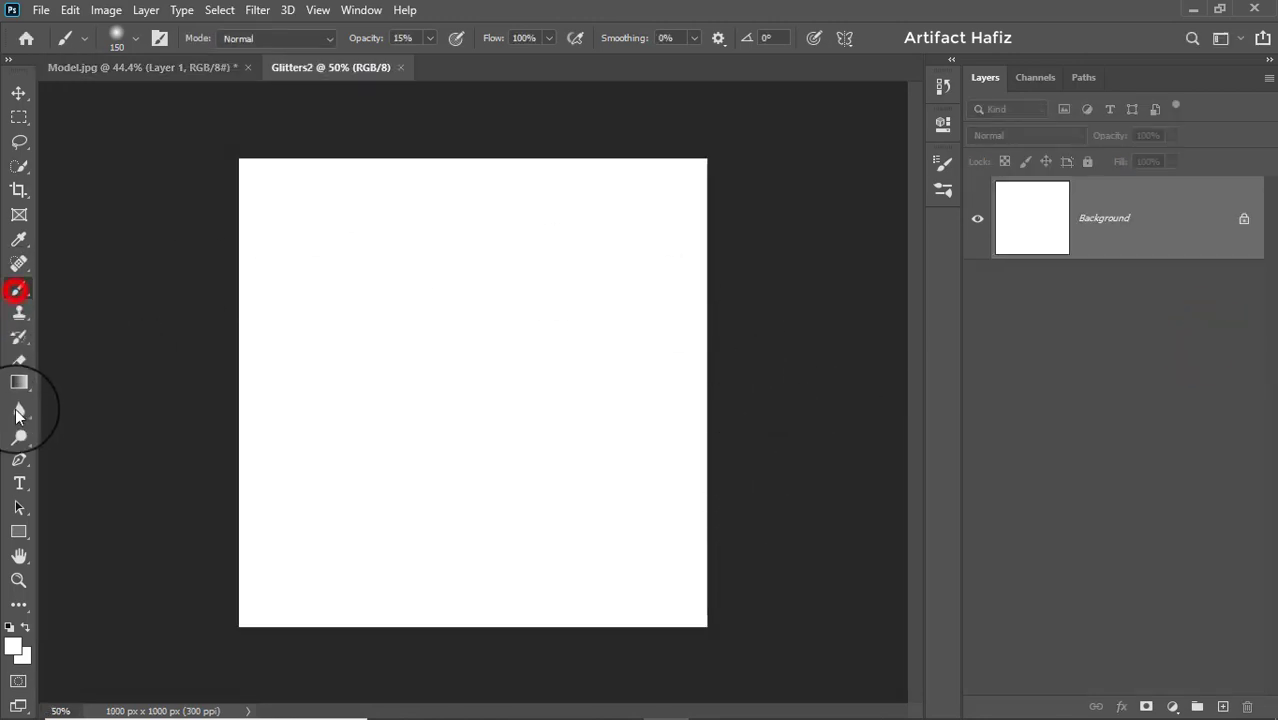
click(9, 627)
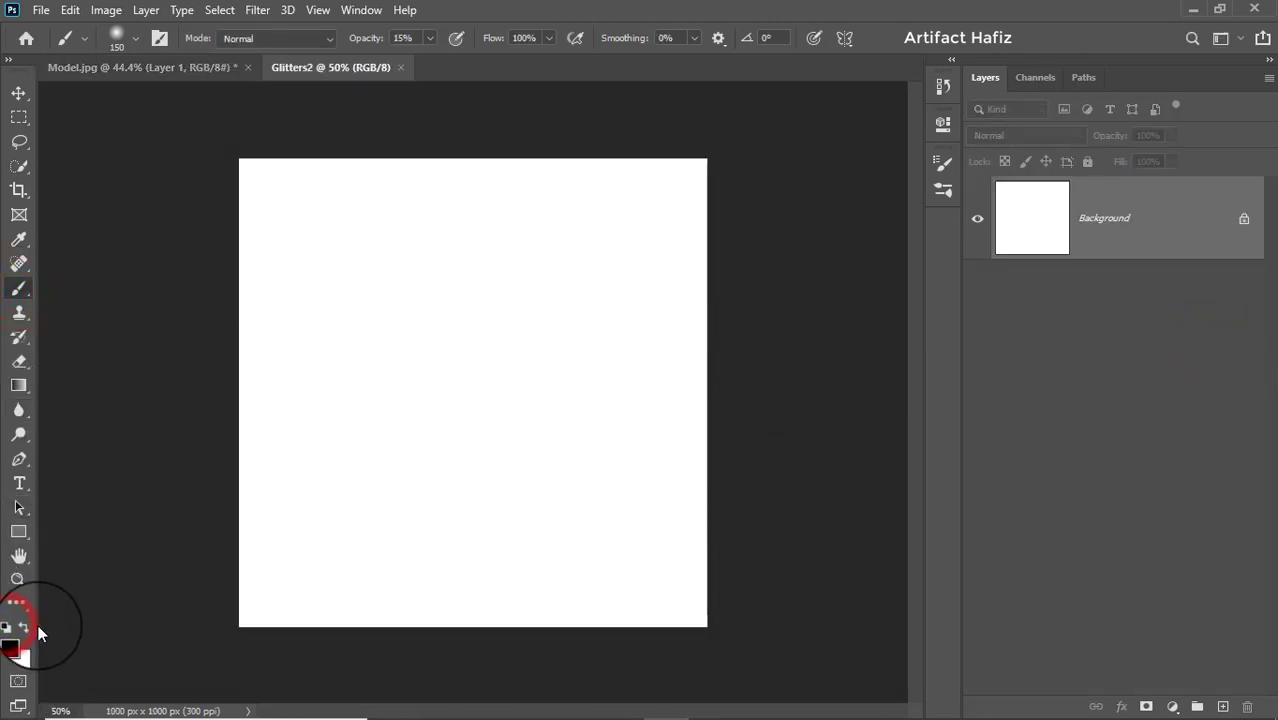
key(bracketleft)
key(bracketleft)
key(bracketleft)
key(bracketleft)
key(bracketleft)
key(bracketleft)
key(bracketleft)
key(bracketleft)
key(bracketleft)
key(bracketleft)
key(bracketleft)
key(bracketleft)
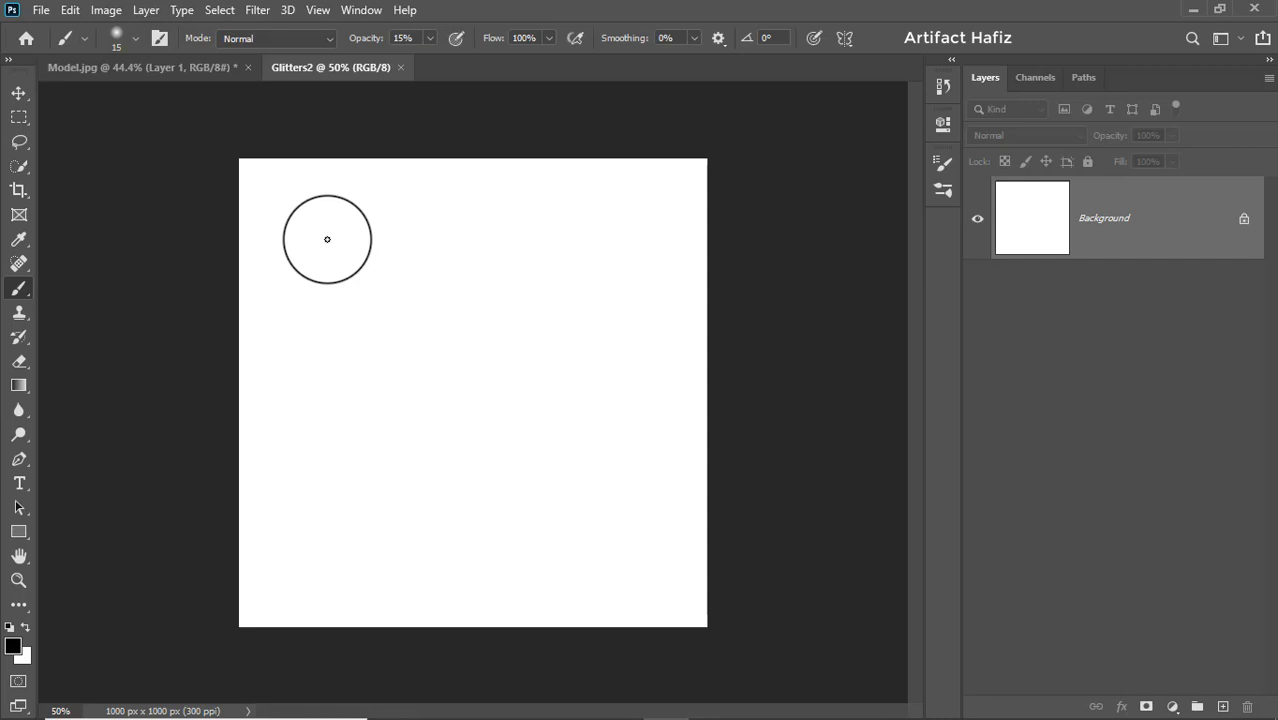
- Raise the brush opacity to 100% and paint one small black dot near the canvas's upper-left corner and one near its lower-right corner
click(327, 239)
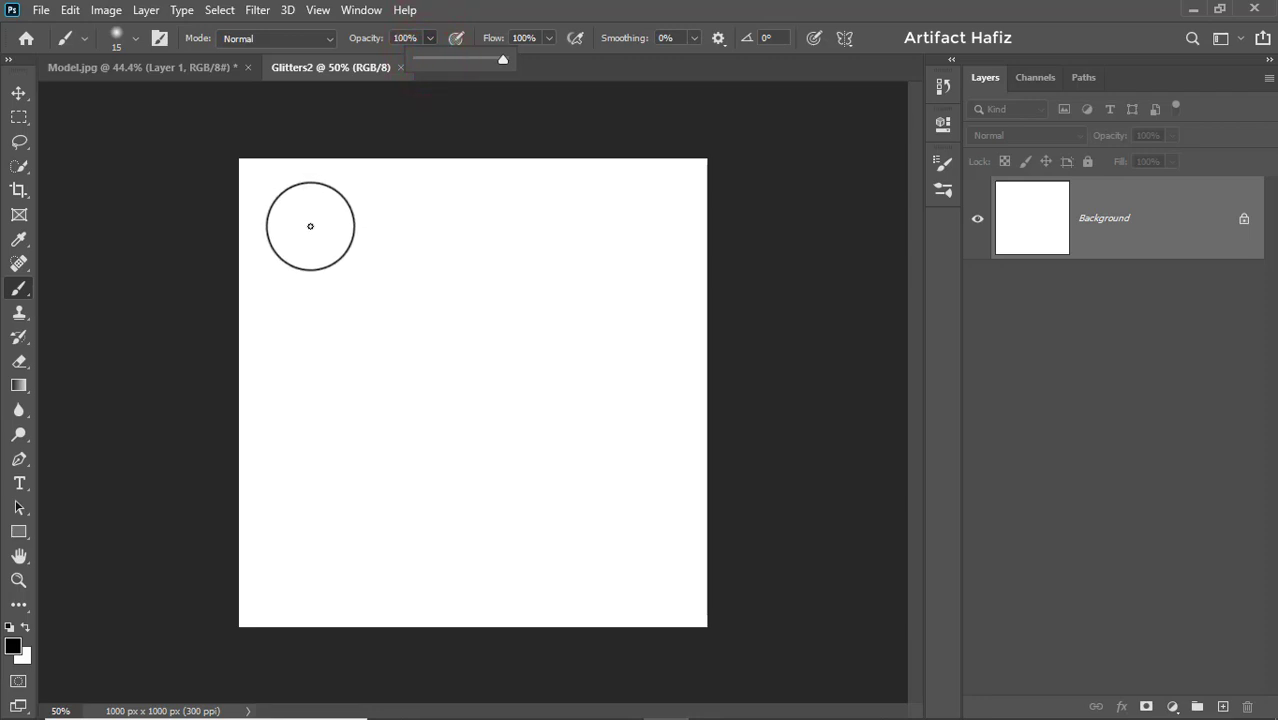
click(310, 227)
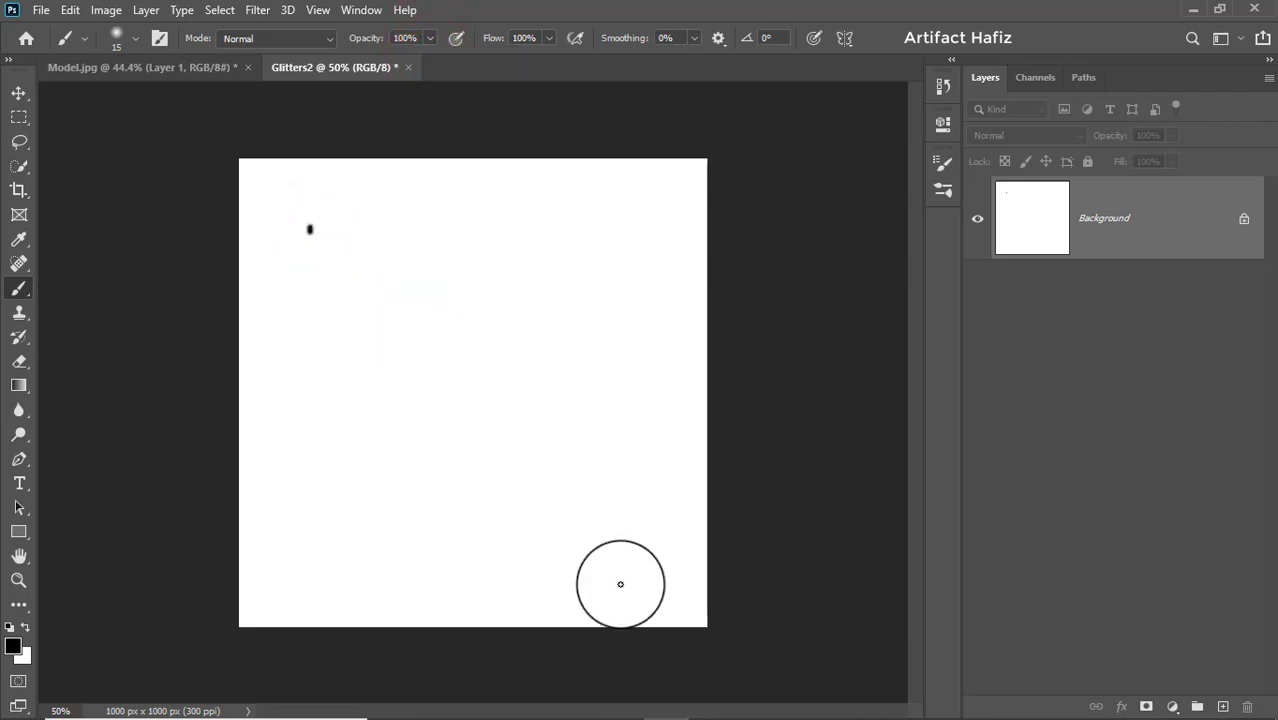
drag(648, 588, 655, 588)
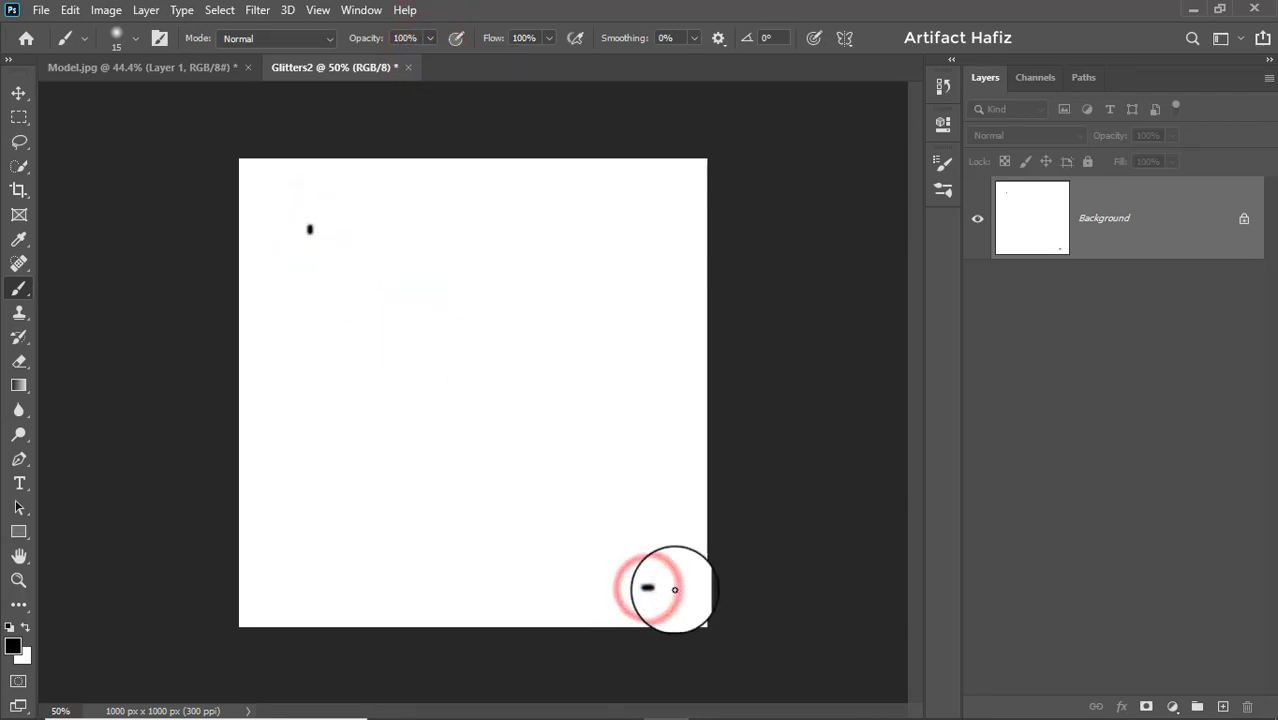
key(ctrl+z)
click(652, 587)
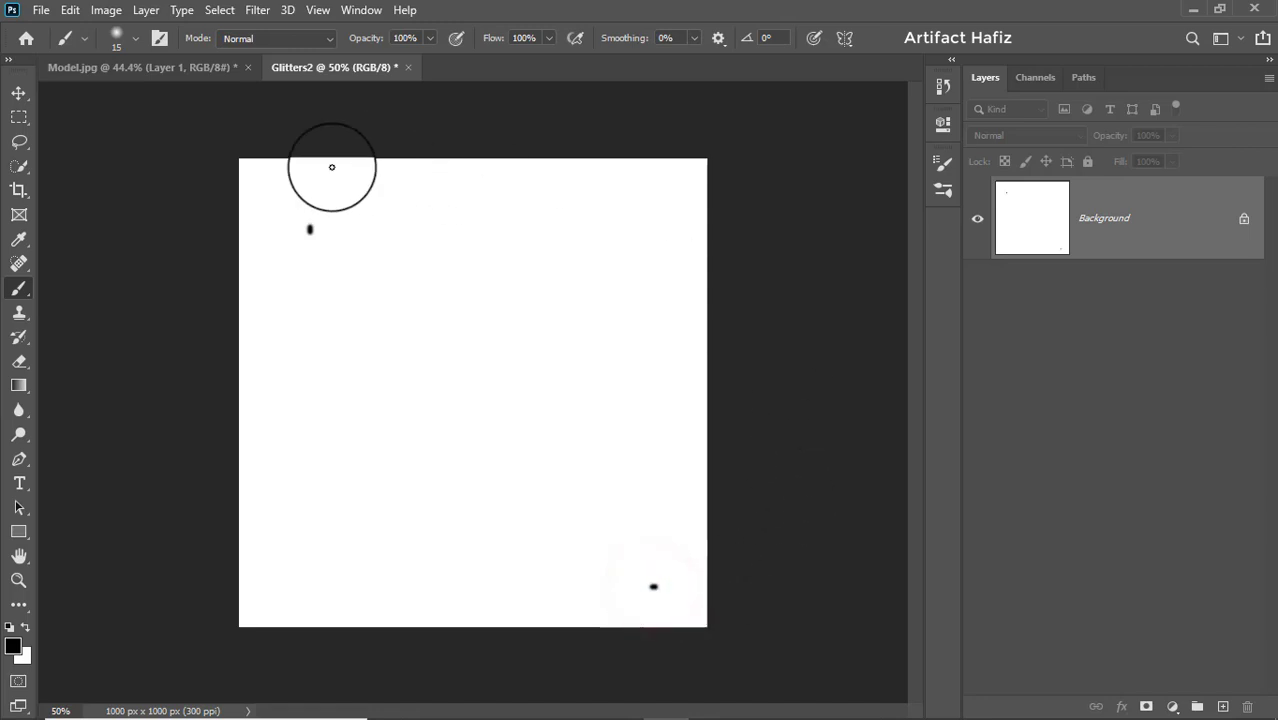
- Define the two painted dots as a brush preset named Glitters2
click(68, 9)
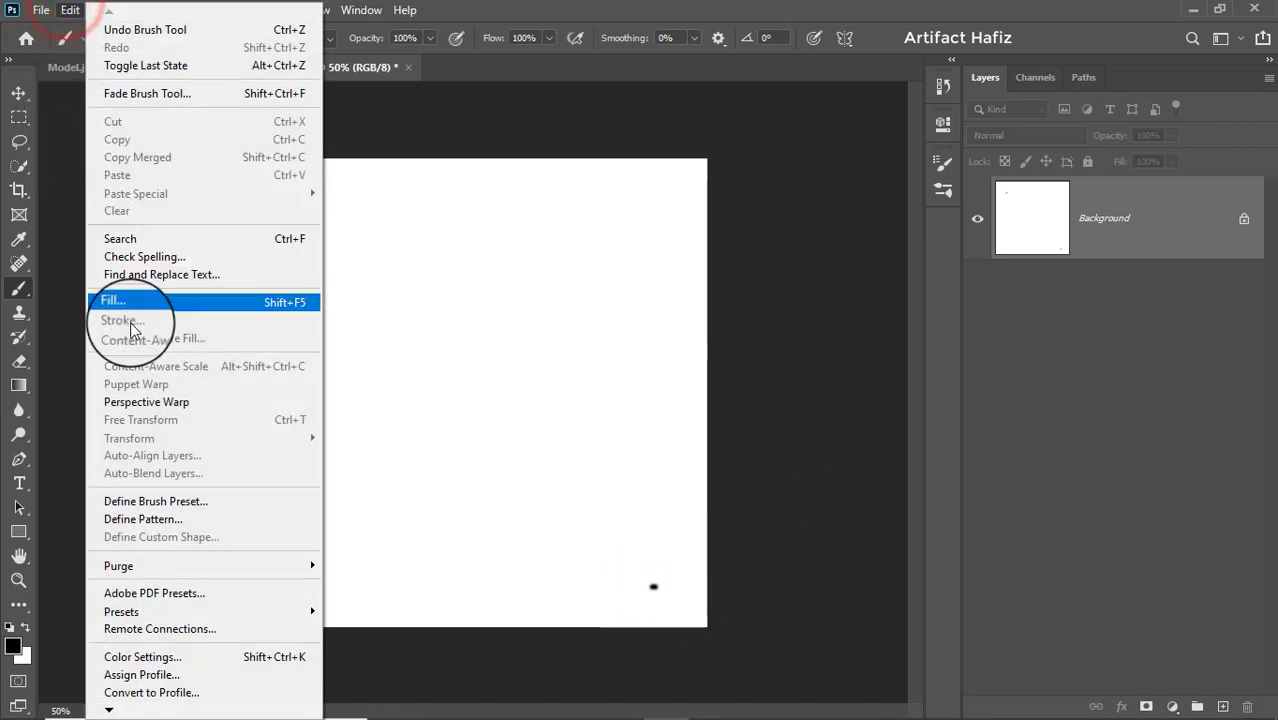
click(163, 500)
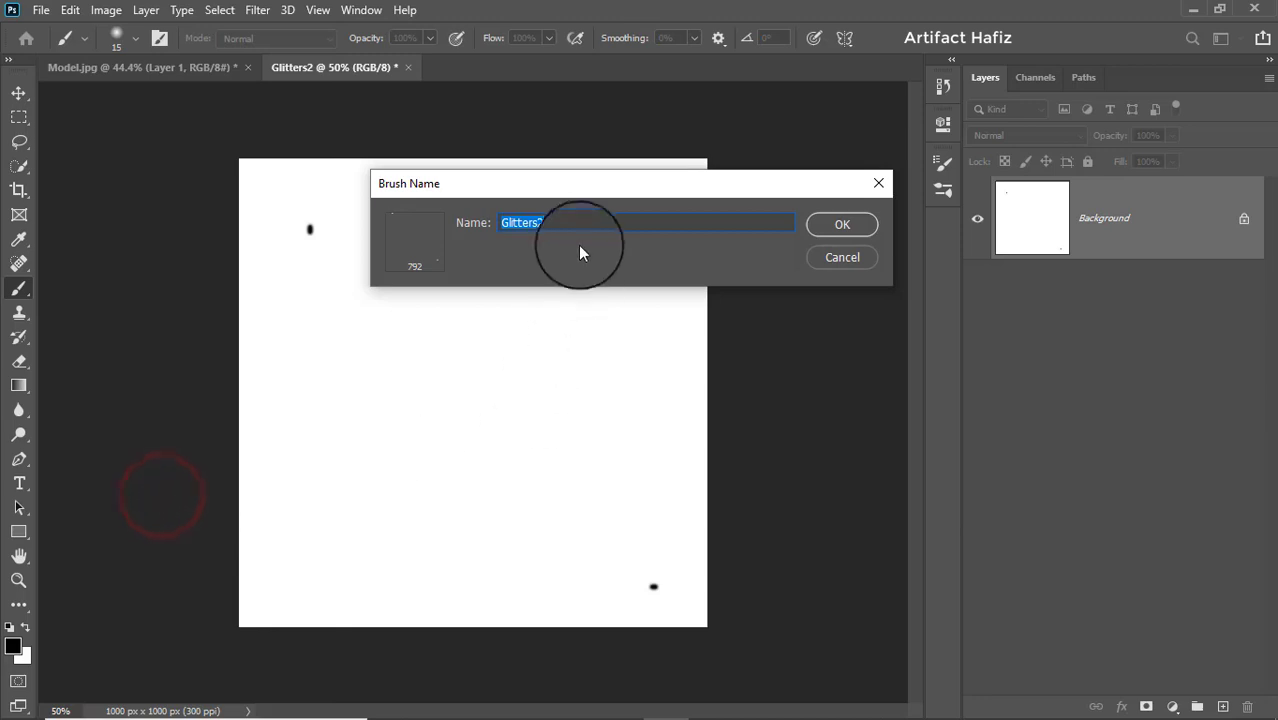
text(2)
click(840, 225)
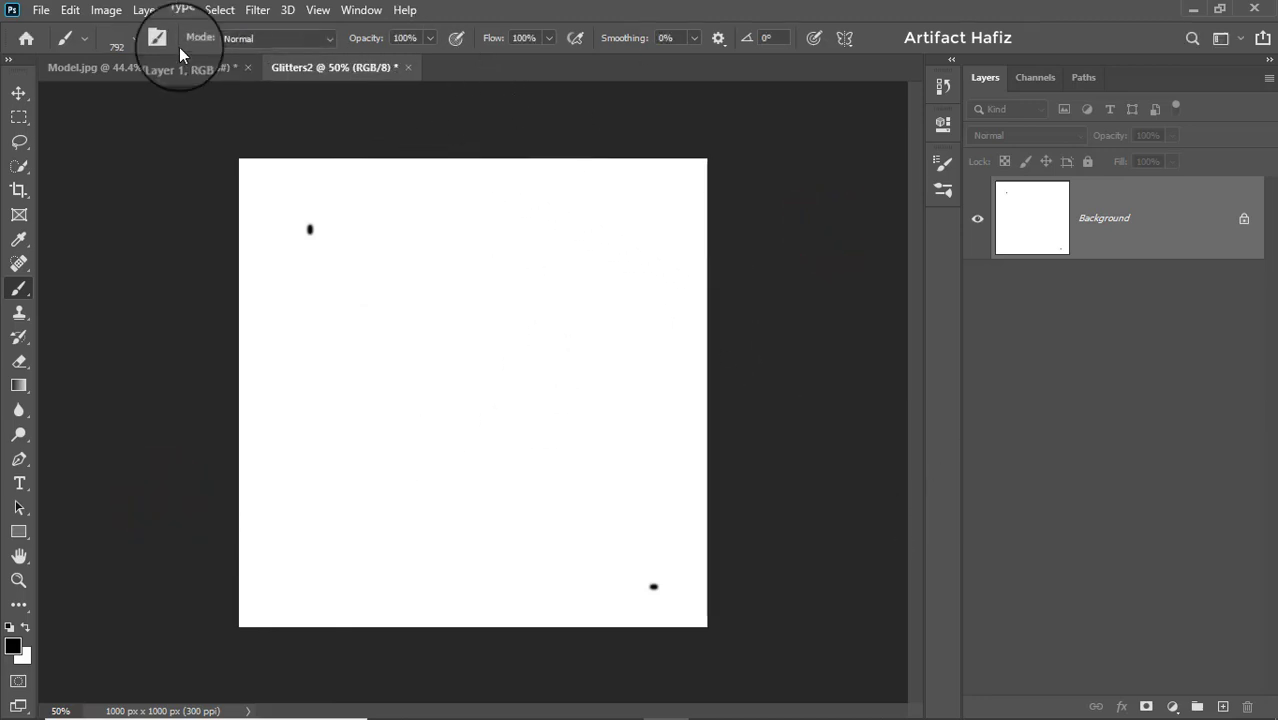
- Return to Model.jpg, select Layer 1, and pick the Glitters2 brush at a size of 202 px
click(158, 66)
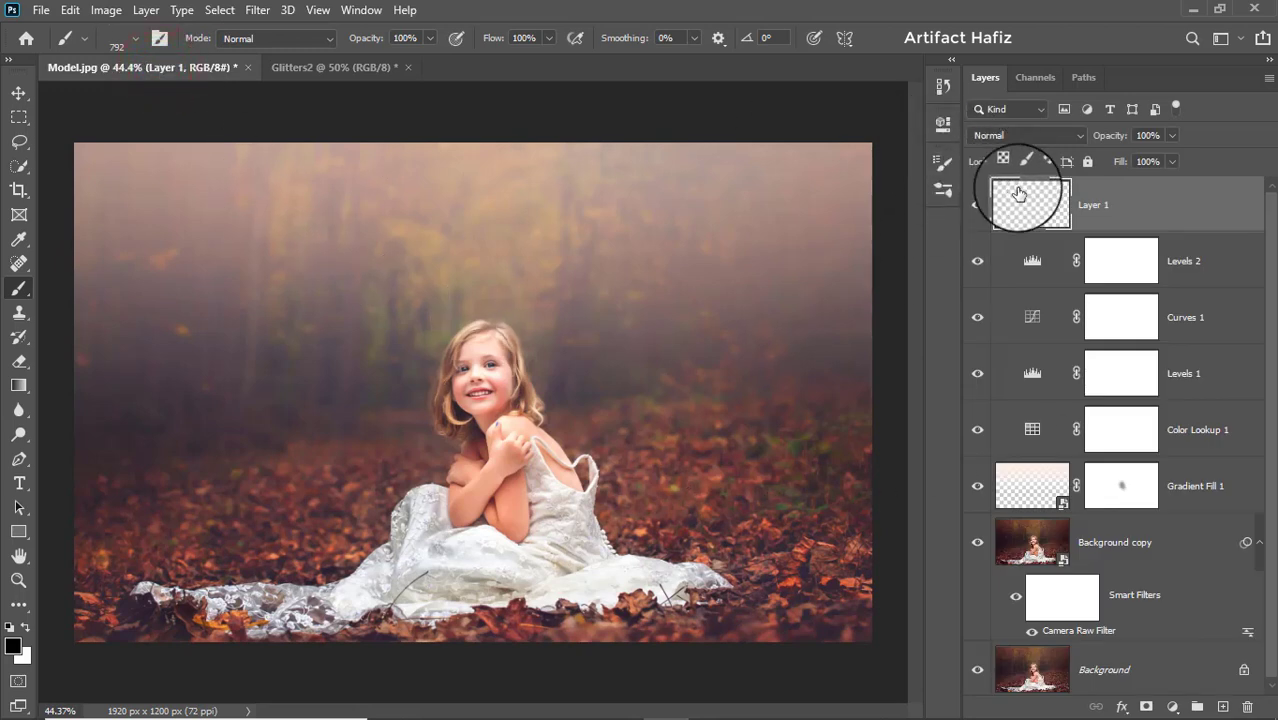
click(1133, 205)
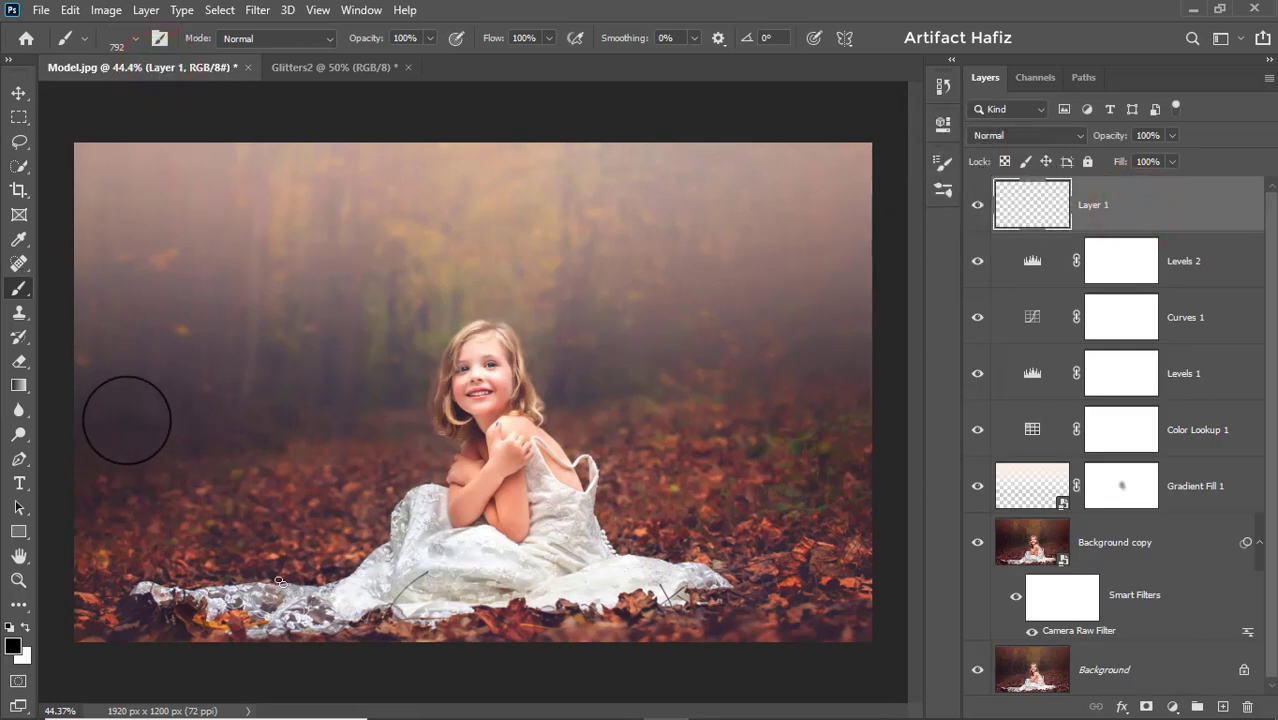
click(18, 290)
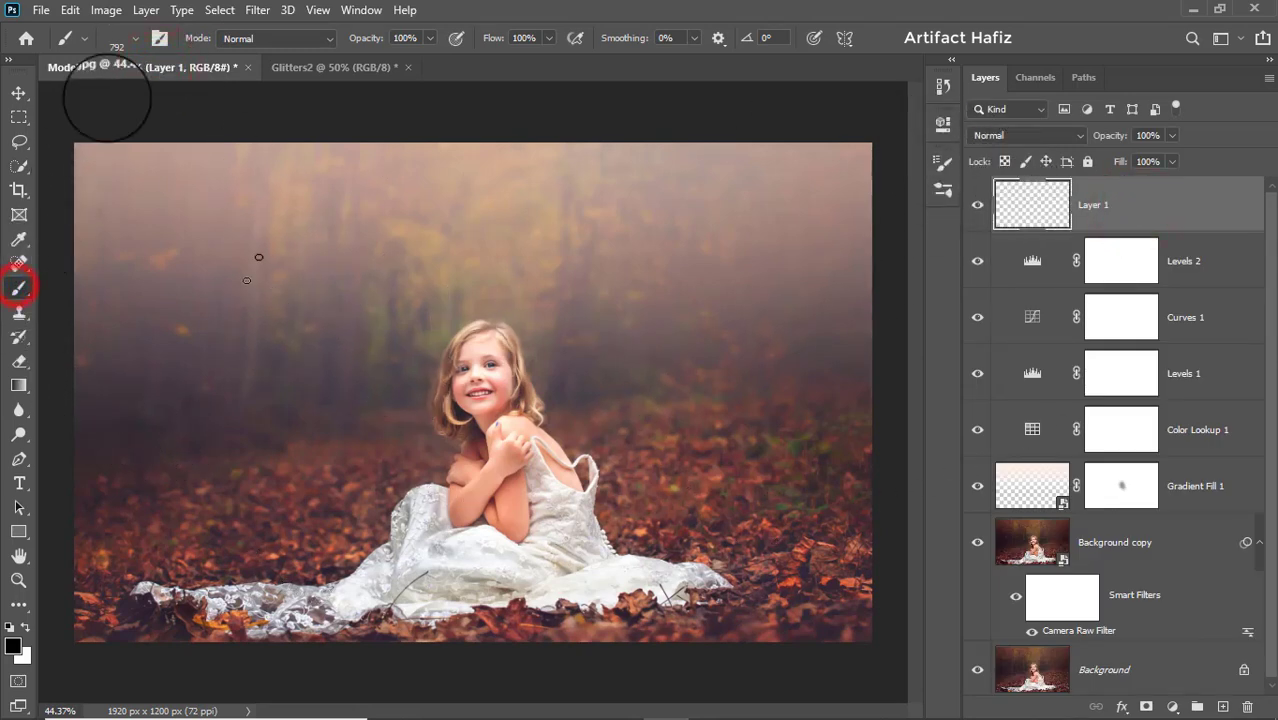
click(135, 38)
click(67, 309)
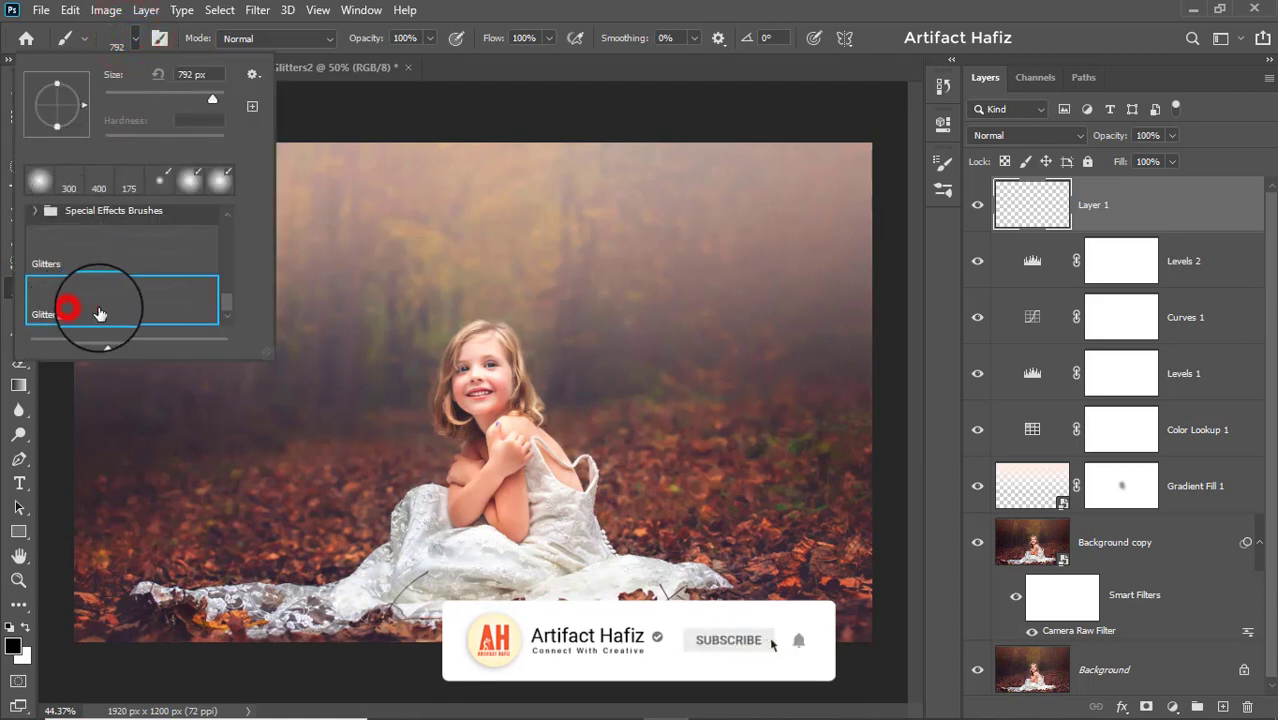
click(211, 101)
drag(197, 103, 193, 100)
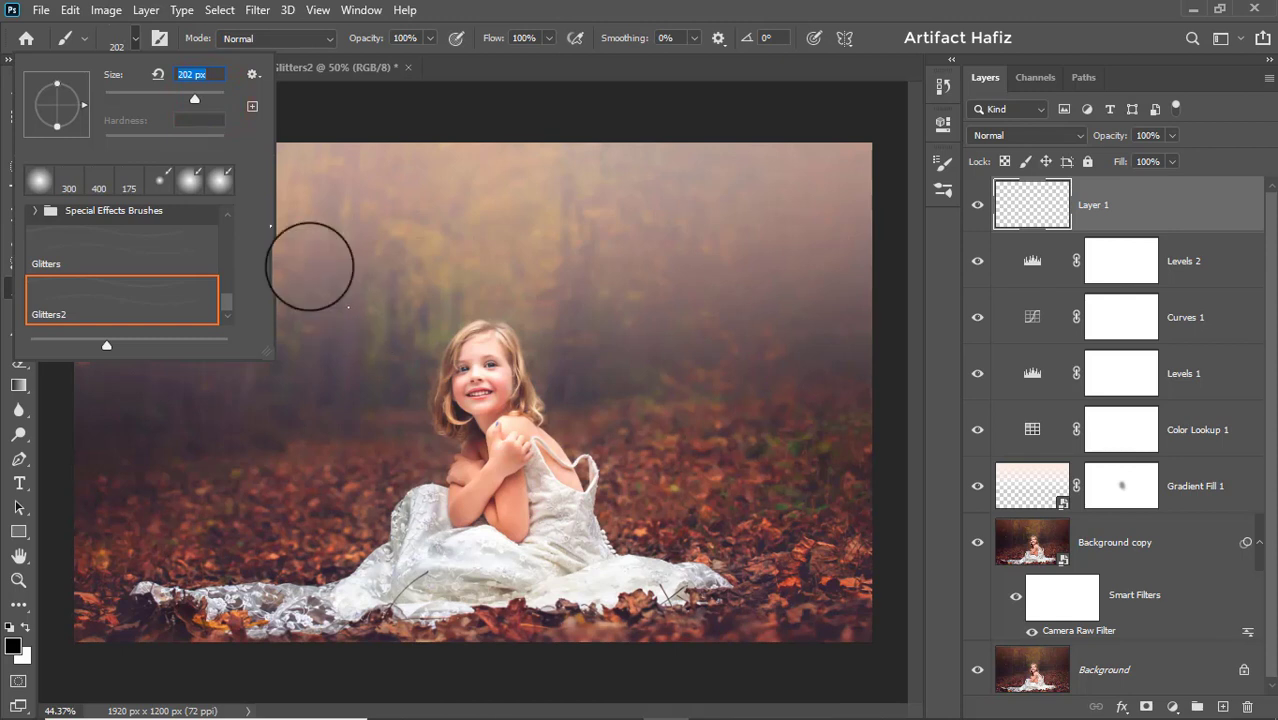
- Set the brush spacing to 15% and enable Shape Dynamics with size jitter 45%, minimum diameter 28%, angle jitter 33%, roundness jitter 29% and minimum roundness 25%
click(159, 39)
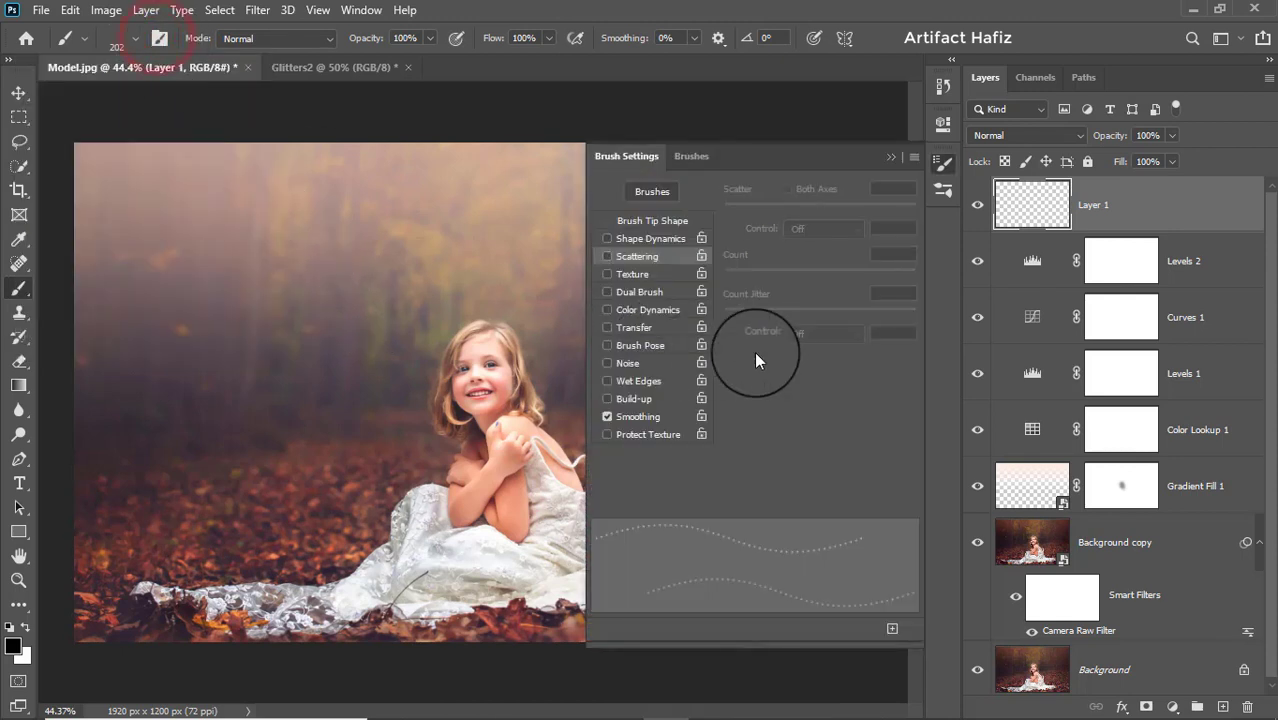
click(651, 221)
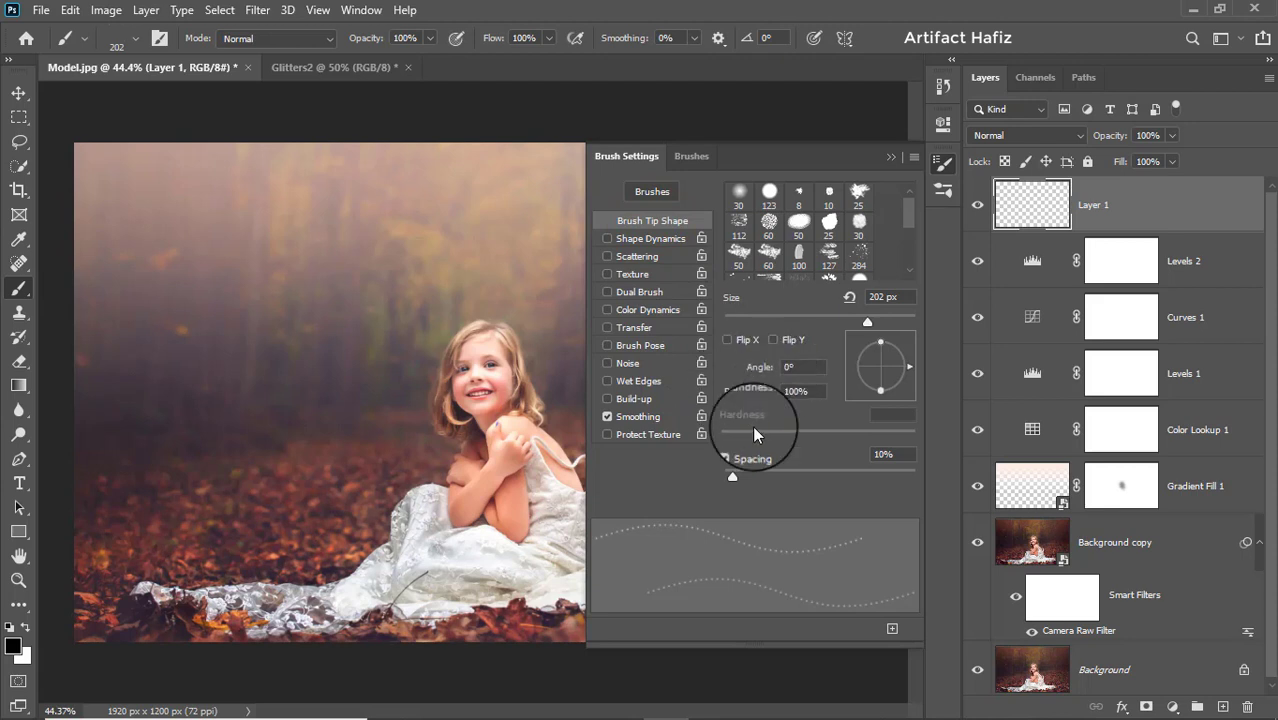
mouse_move(736, 476)
mouse_down()
mouse_move(759, 480)
mouse_move(737, 479)
mouse_up()
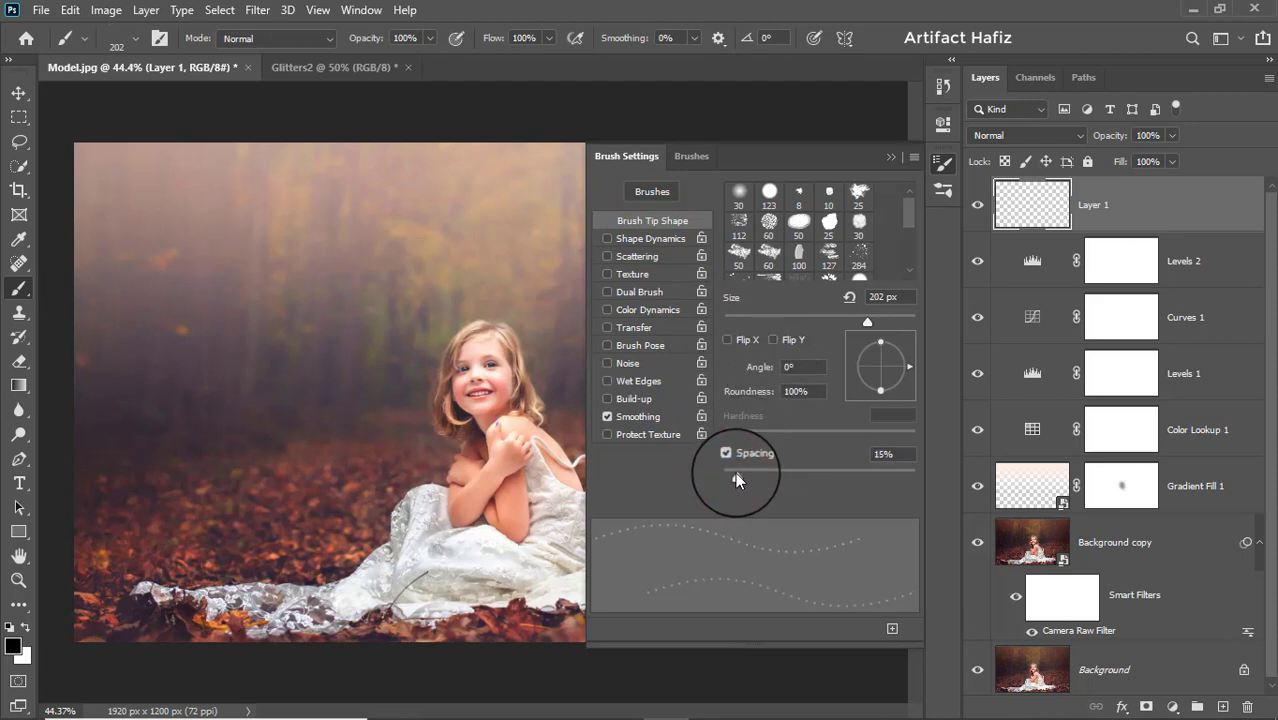
click(628, 245)
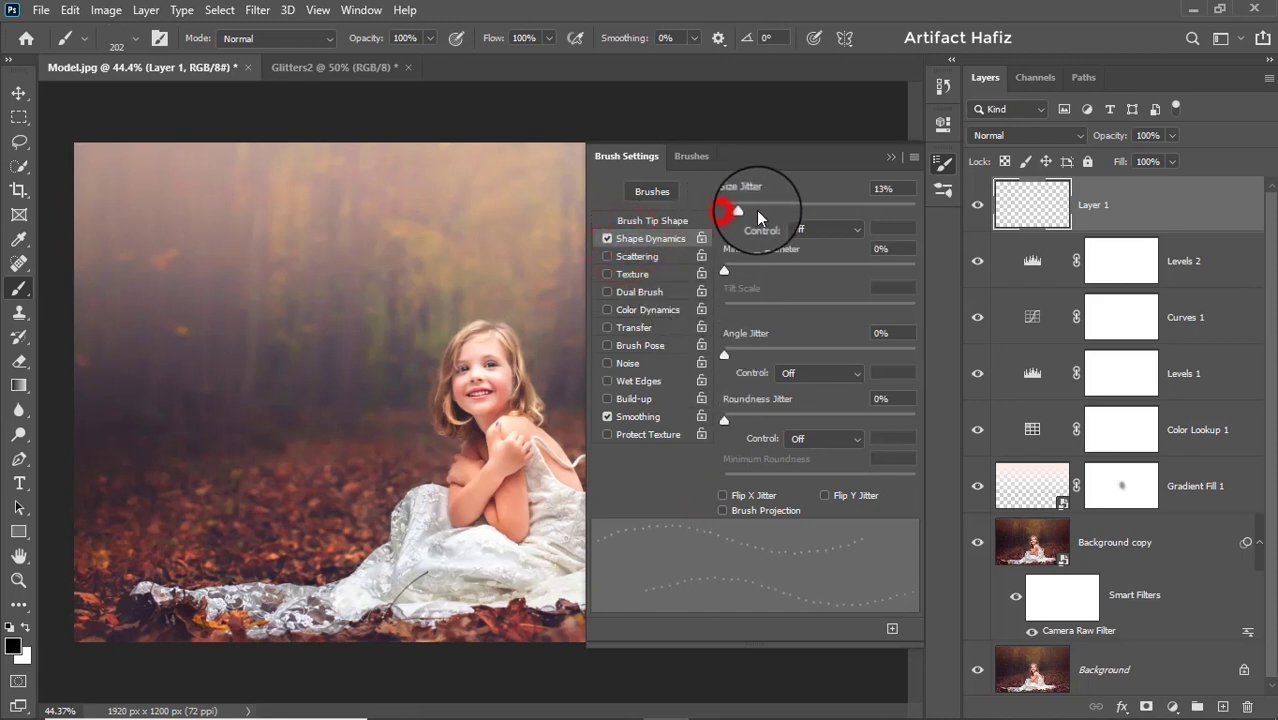
drag(758, 217, 793, 211)
drag(724, 270, 777, 270)
drag(725, 356, 808, 360)
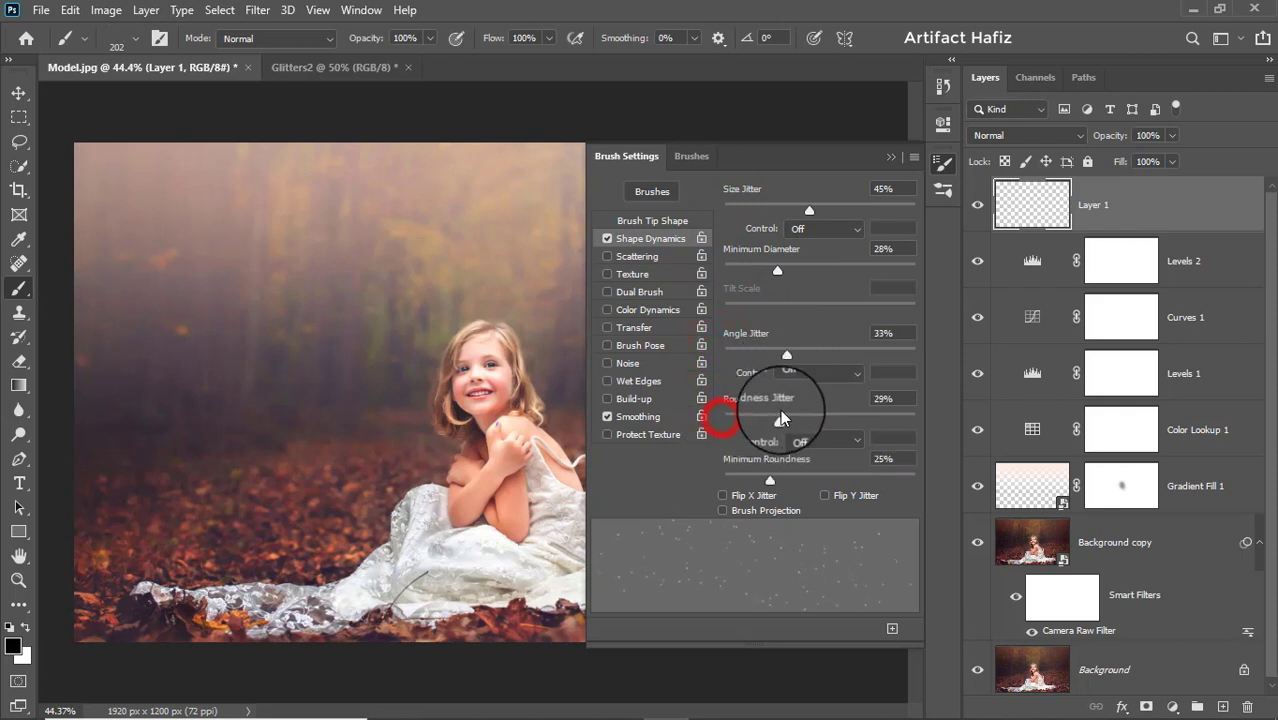
- Enable Scattering for the brush with scatter 98%, count 2 and count jitter 10%, and close the brush settings
click(644, 260)
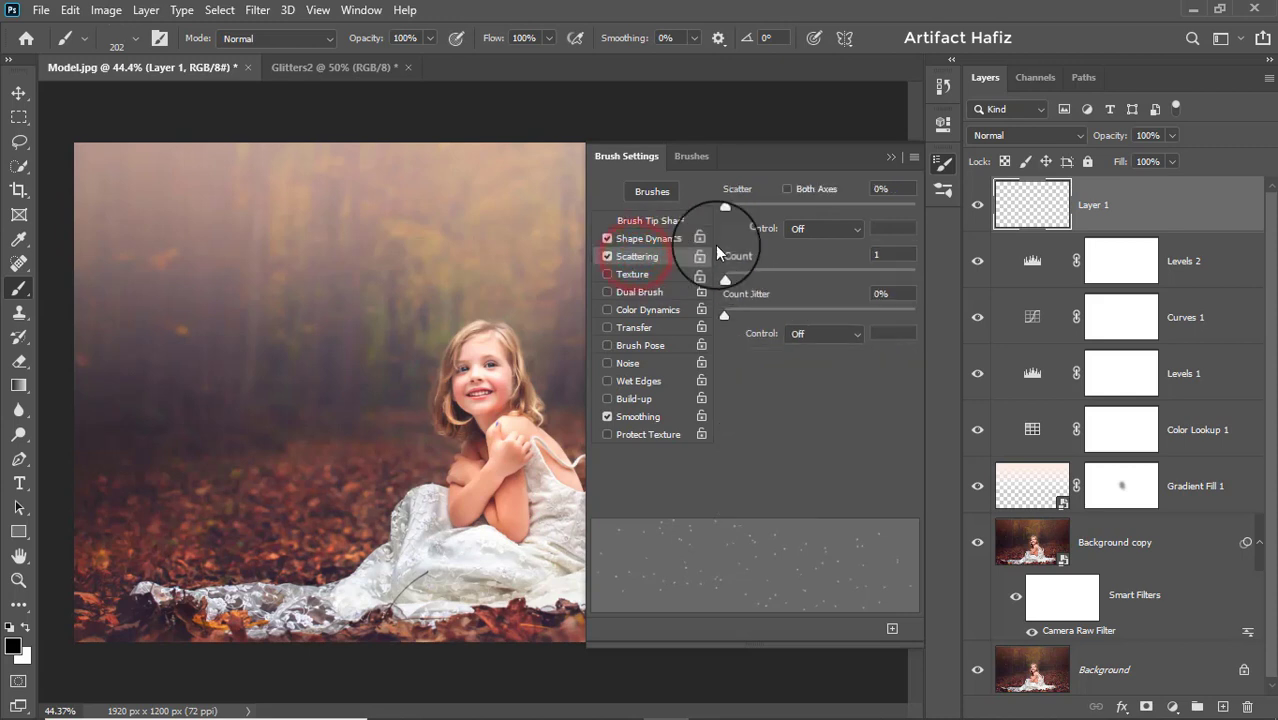
mouse_move(726, 210)
mouse_down()
mouse_move(779, 207)
mouse_move(742, 212)
mouse_up()
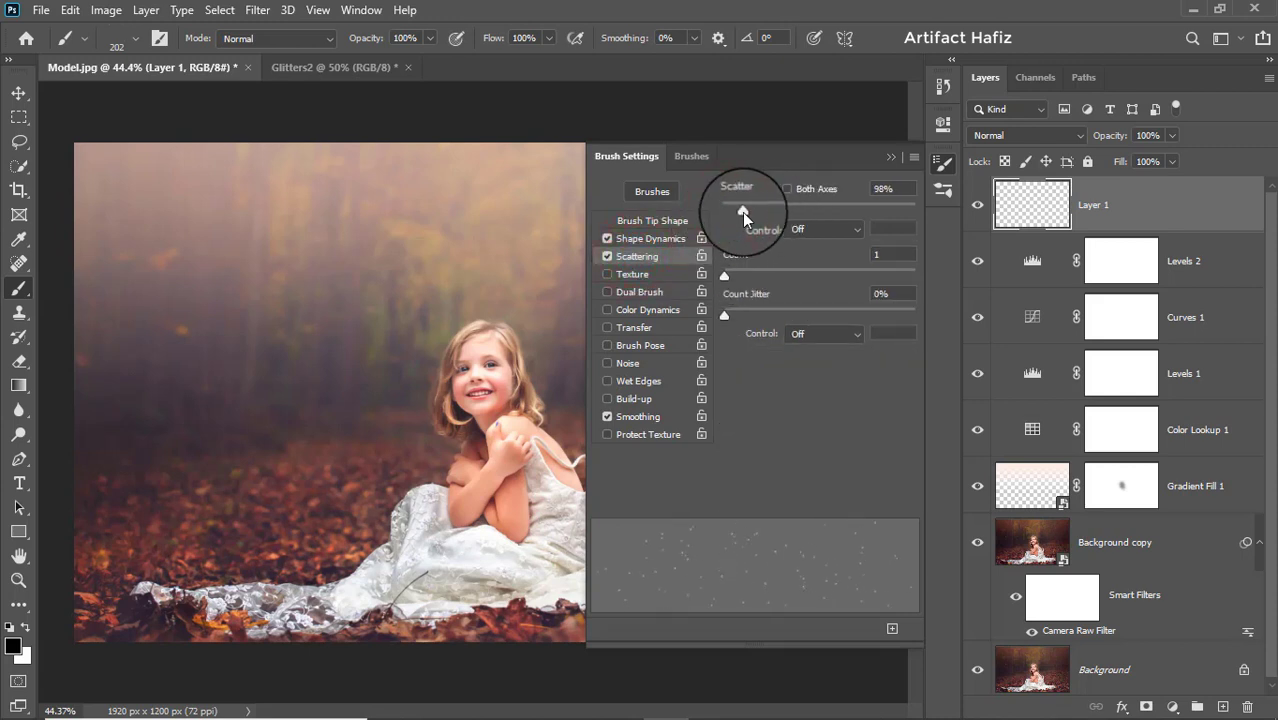
mouse_move(738, 274)
mouse_down()
mouse_move(772, 274)
mouse_move(745, 274)
mouse_up()
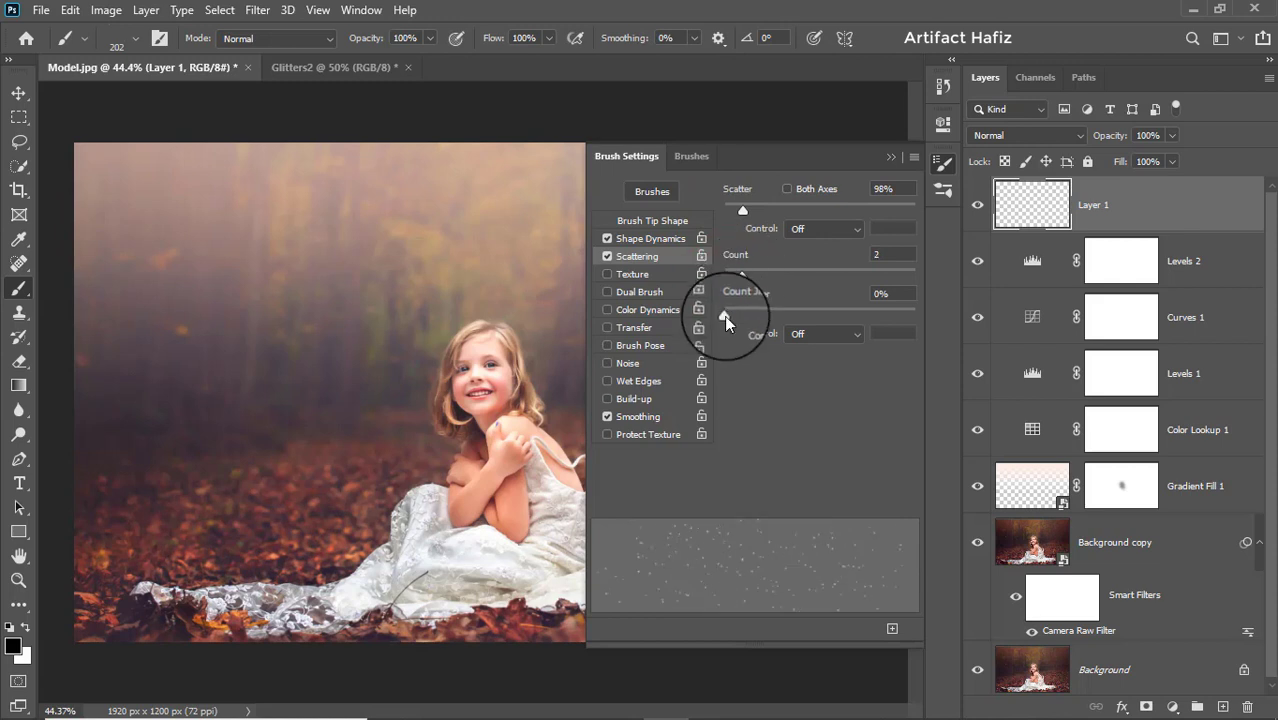
mouse_move(724, 316)
mouse_down()
mouse_move(804, 317)
mouse_move(743, 317)
mouse_up()
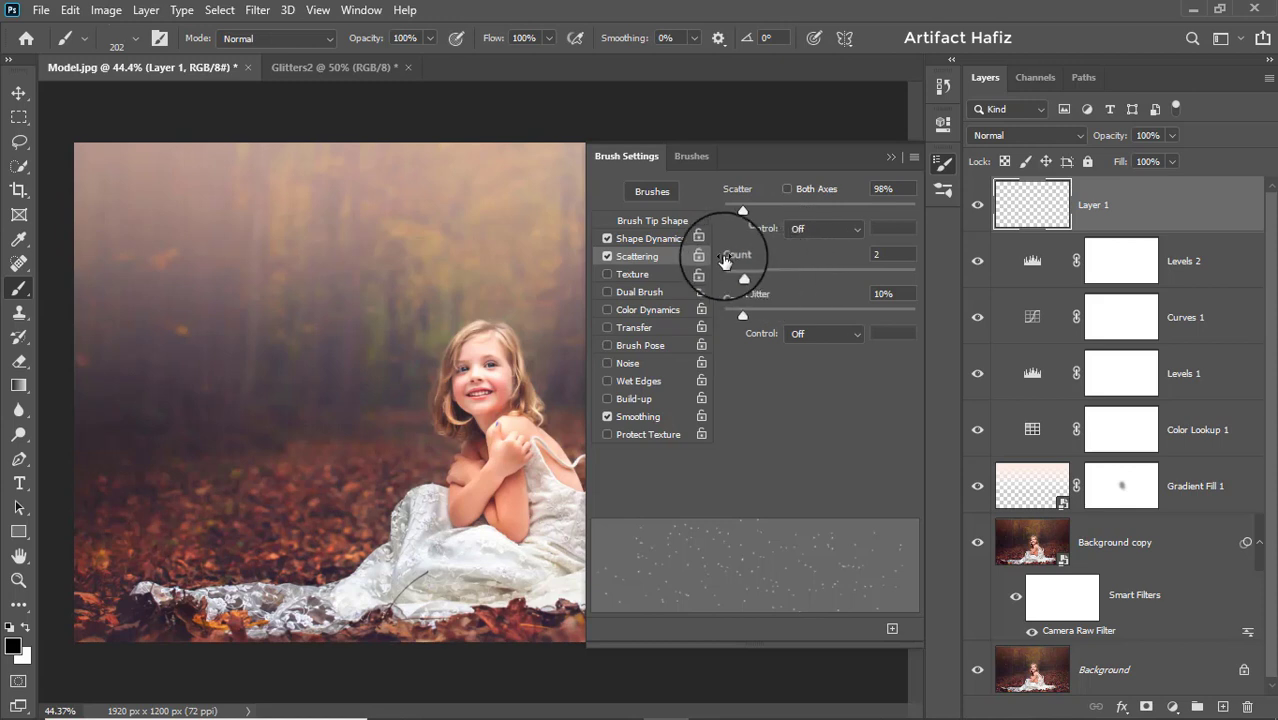
click(638, 160)
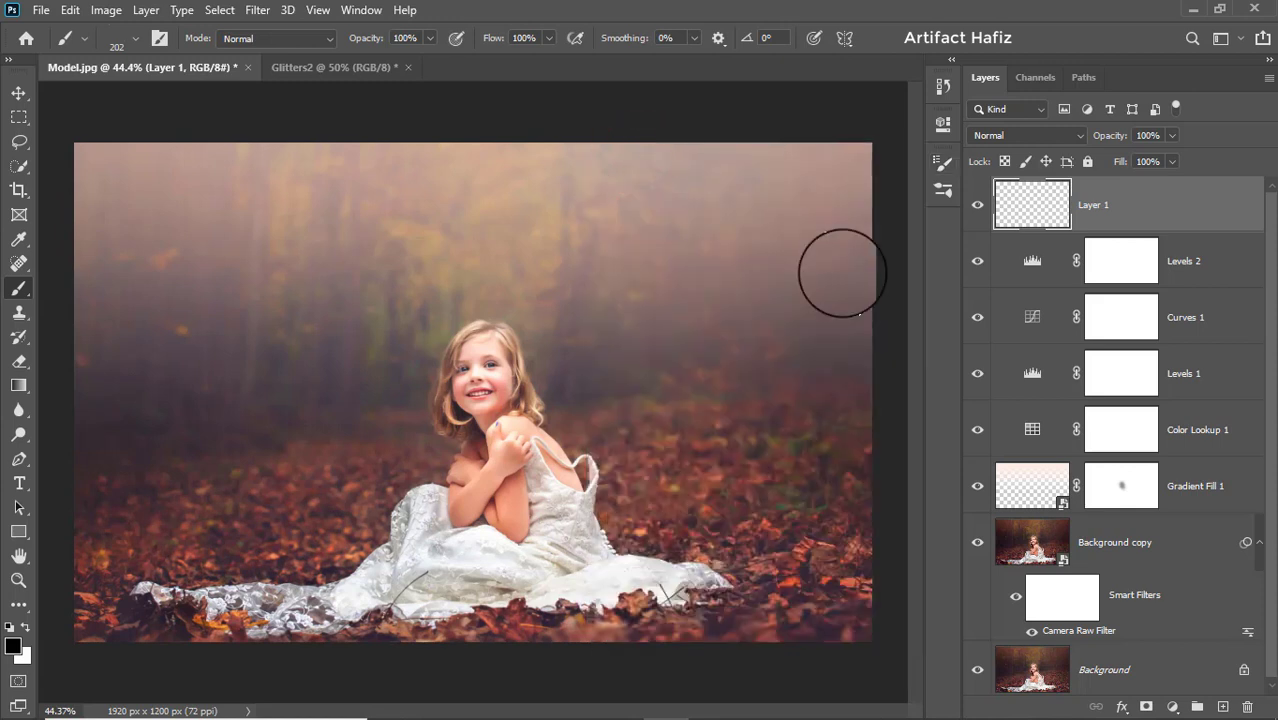
- Try a stroke over the dark forest beside the girl with the brush size reduced to 137 px
click(159, 38)
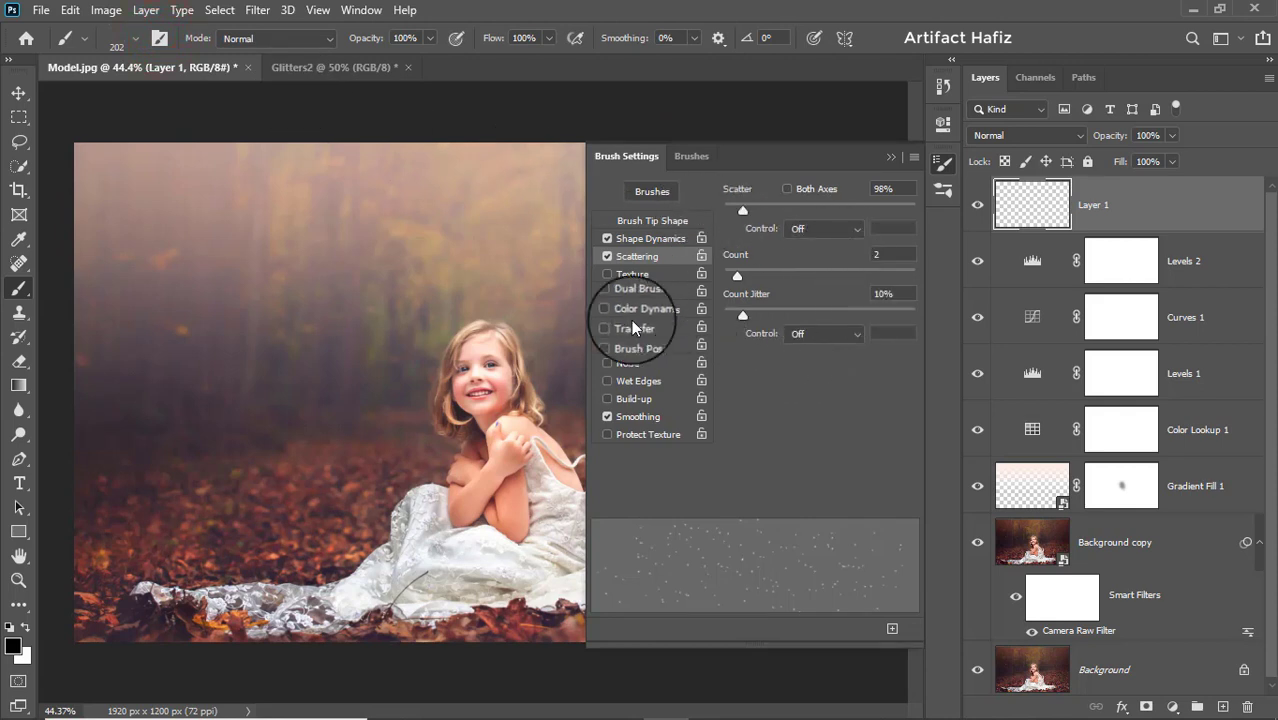
click(636, 221)
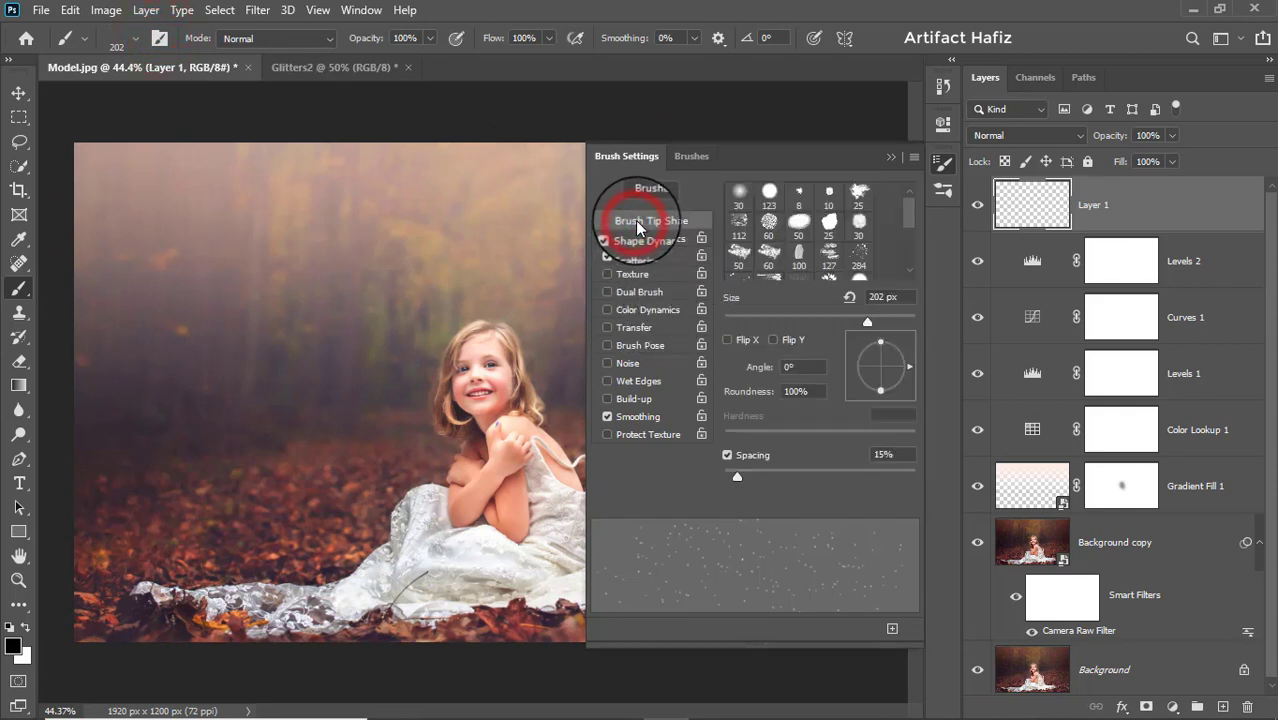
mouse_move(836, 322)
mouse_down()
mouse_move(869, 323)
mouse_move(836, 320)
mouse_up()
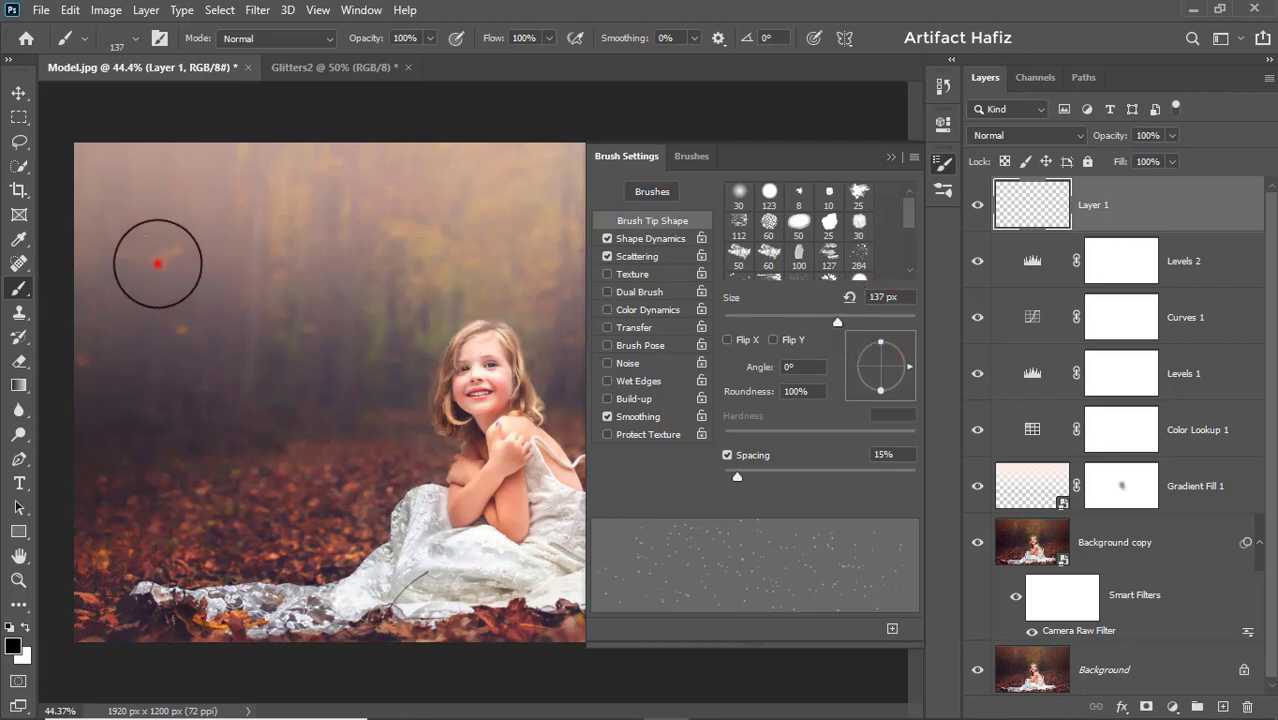
drag(157, 263, 274, 380)
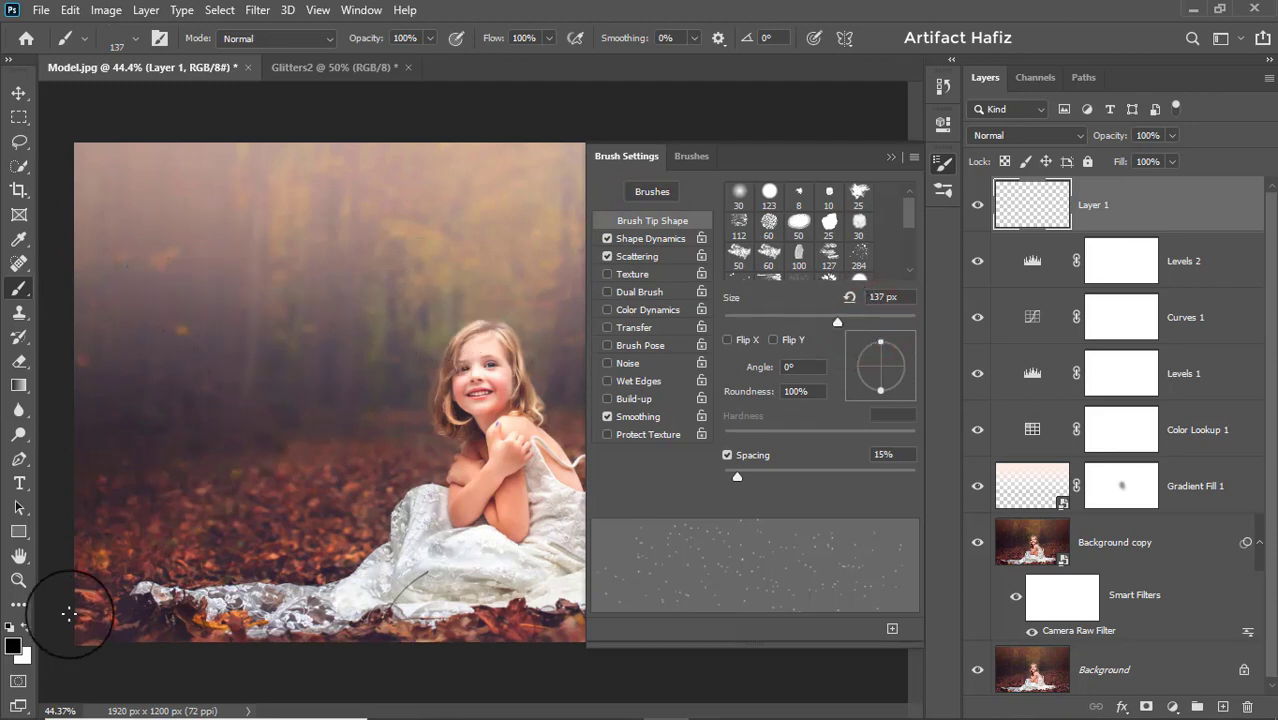
- Change the foreground color to white (ffffff)
click(13, 646)
drag(737, 250, 662, 165)
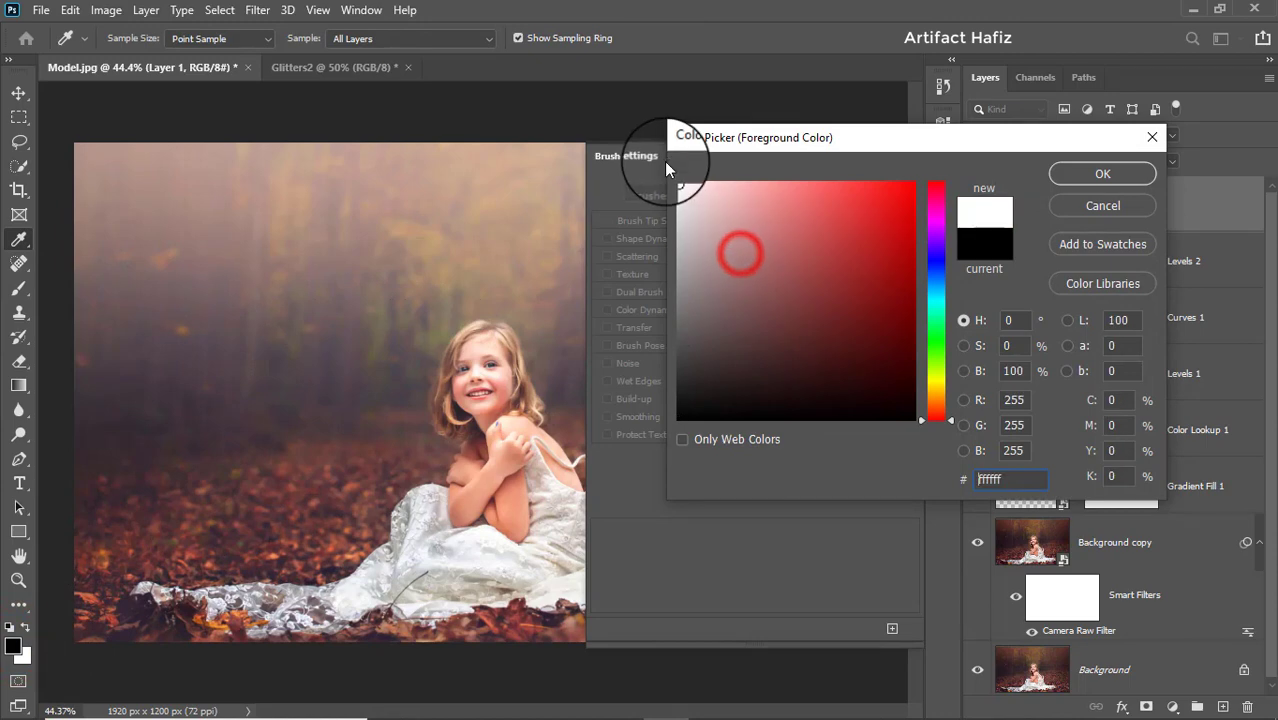
click(1071, 179)
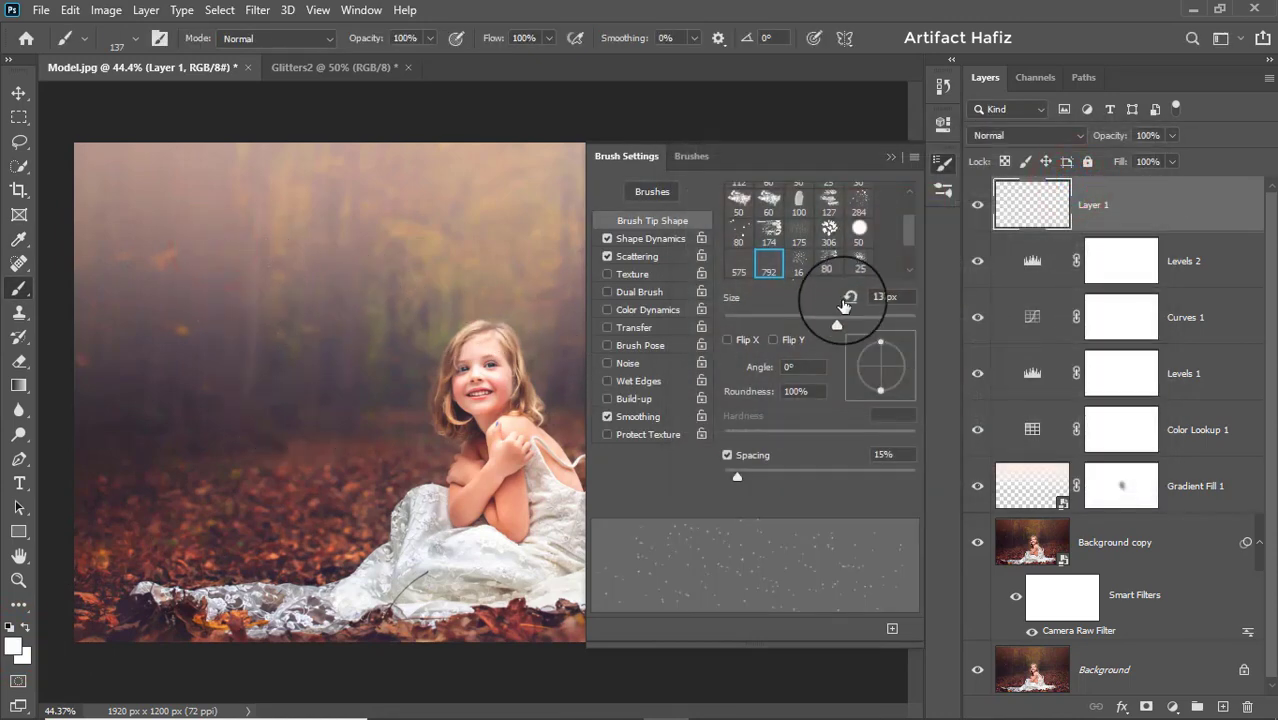
- Enlarge the glitter brush to 210 px and set its spacing to 45%
drag(855, 320, 857, 320)
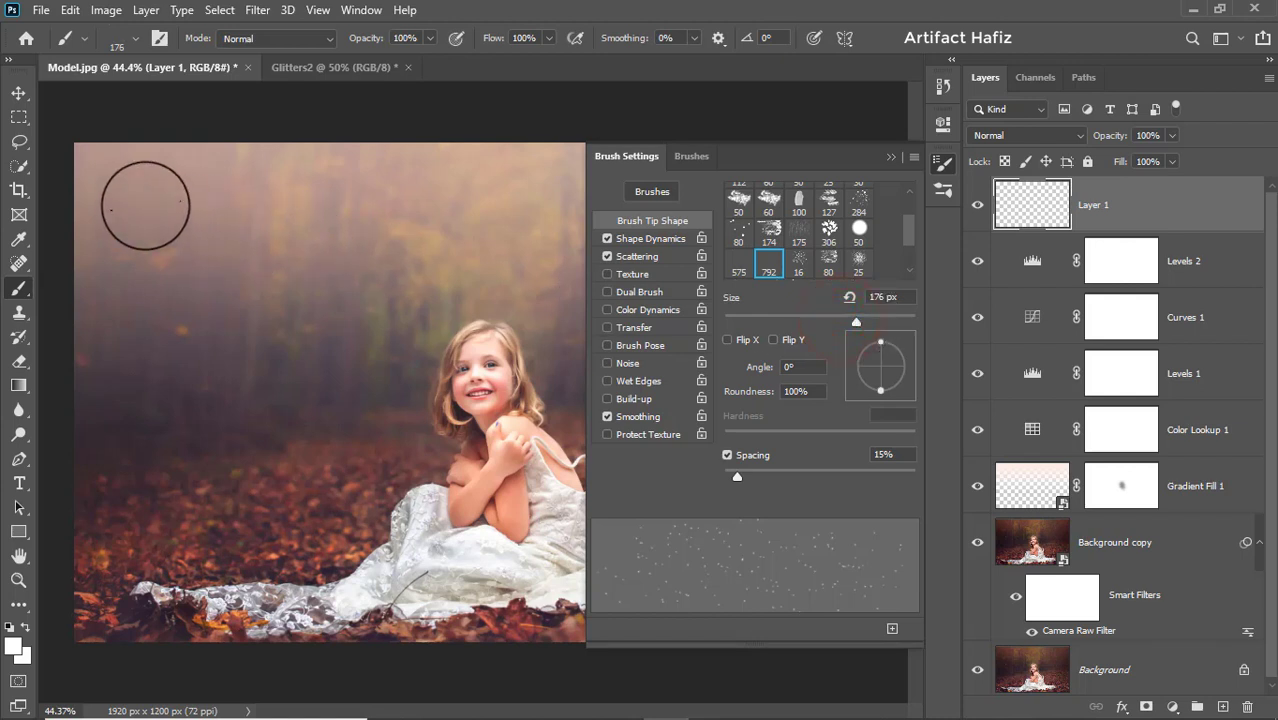
key(ctrl+z)
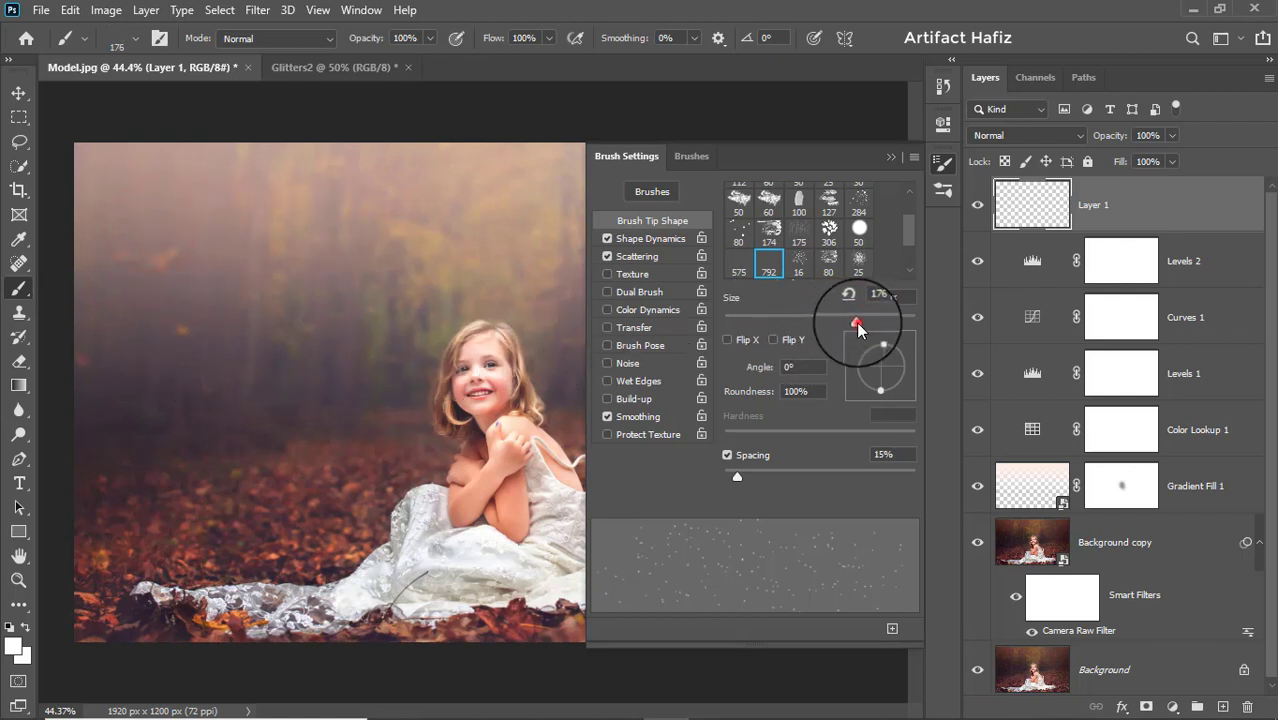
drag(857, 322, 868, 321)
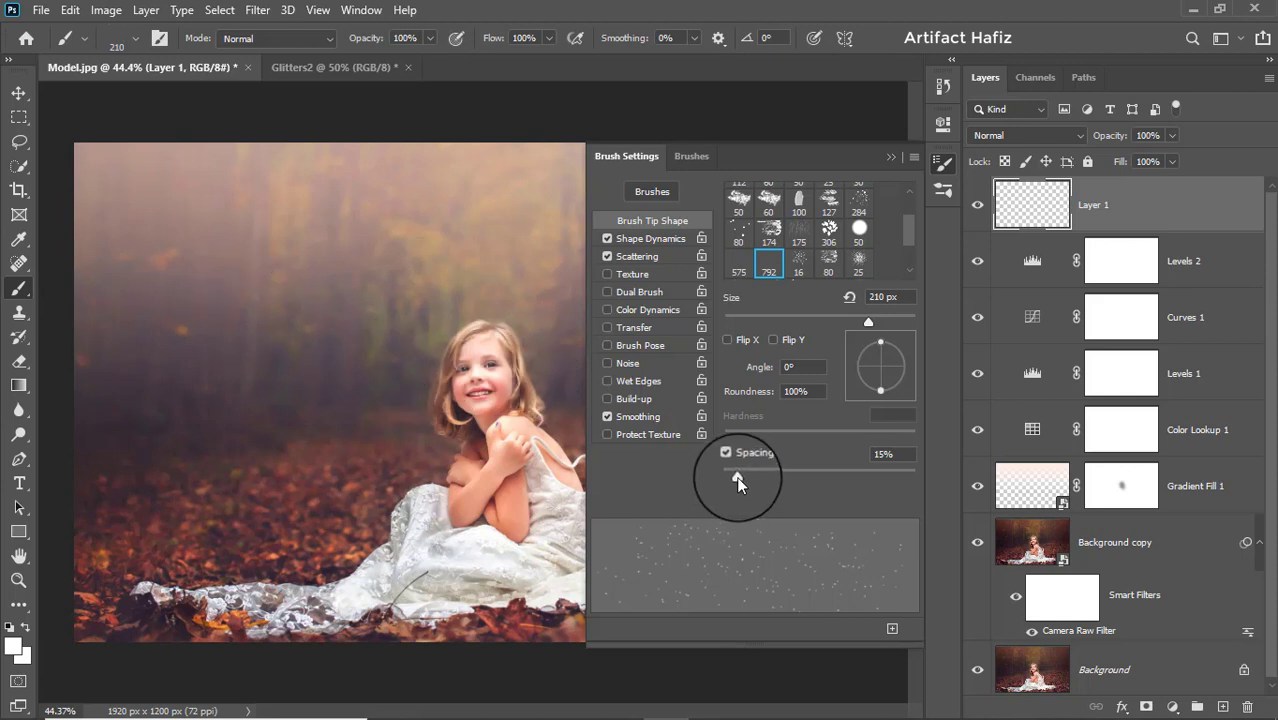
drag(738, 477, 766, 478)
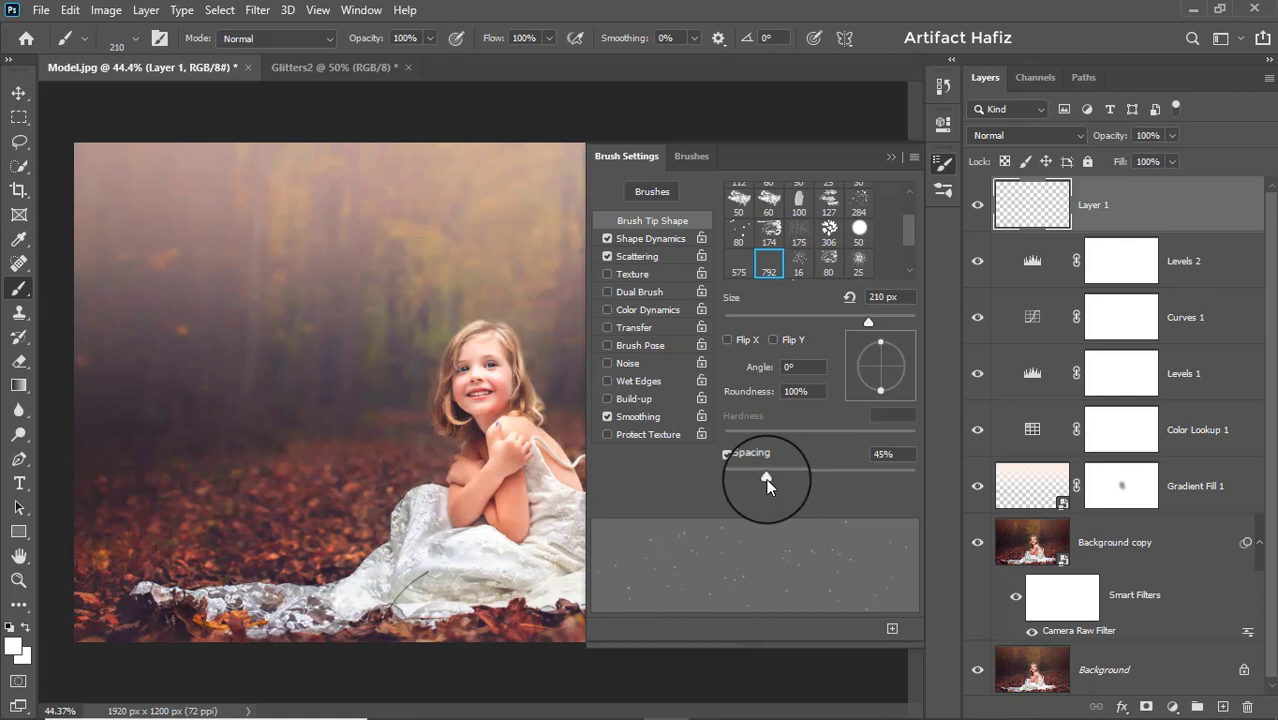
- Reduce the brush spacing to 34% and paint white glitter over the forest on both sides of the girl
mouse_move(280, 351)
mouse_down()
mouse_move(374, 462)
mouse_move(409, 481)
mouse_up()
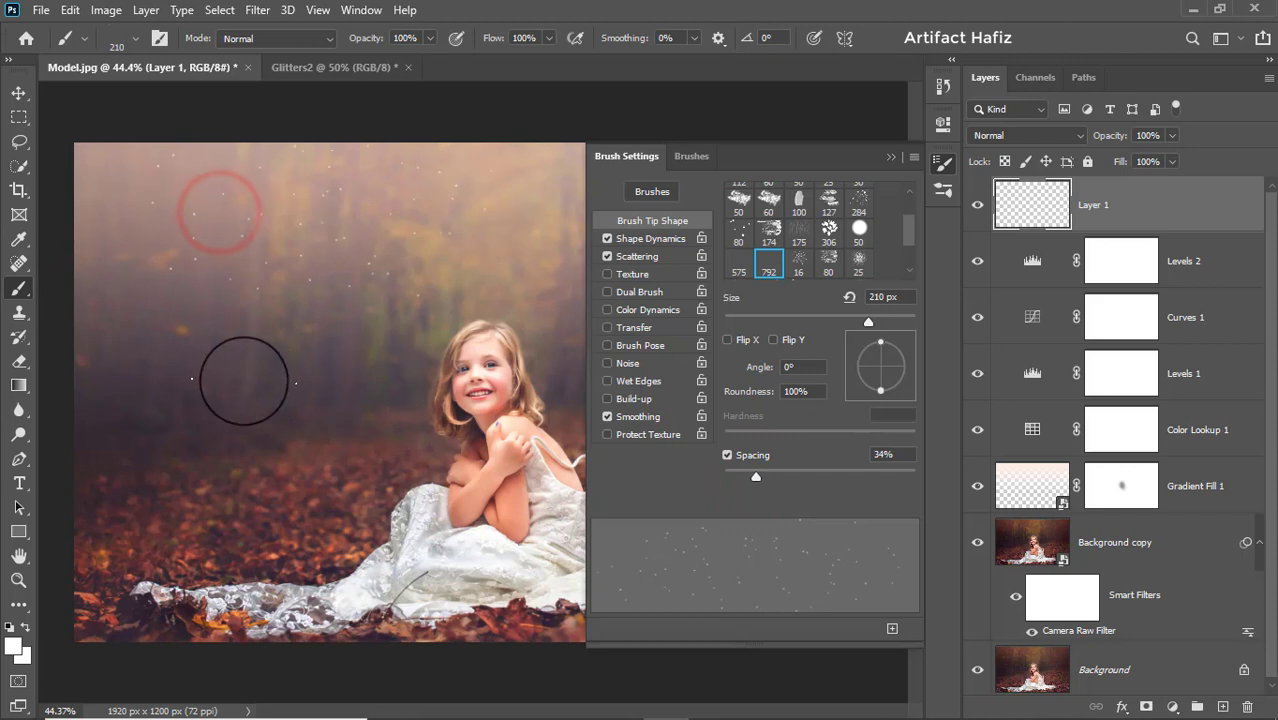
mouse_move(236, 378)
mouse_down()
mouse_move(465, 575)
mouse_move(546, 517)
mouse_up()
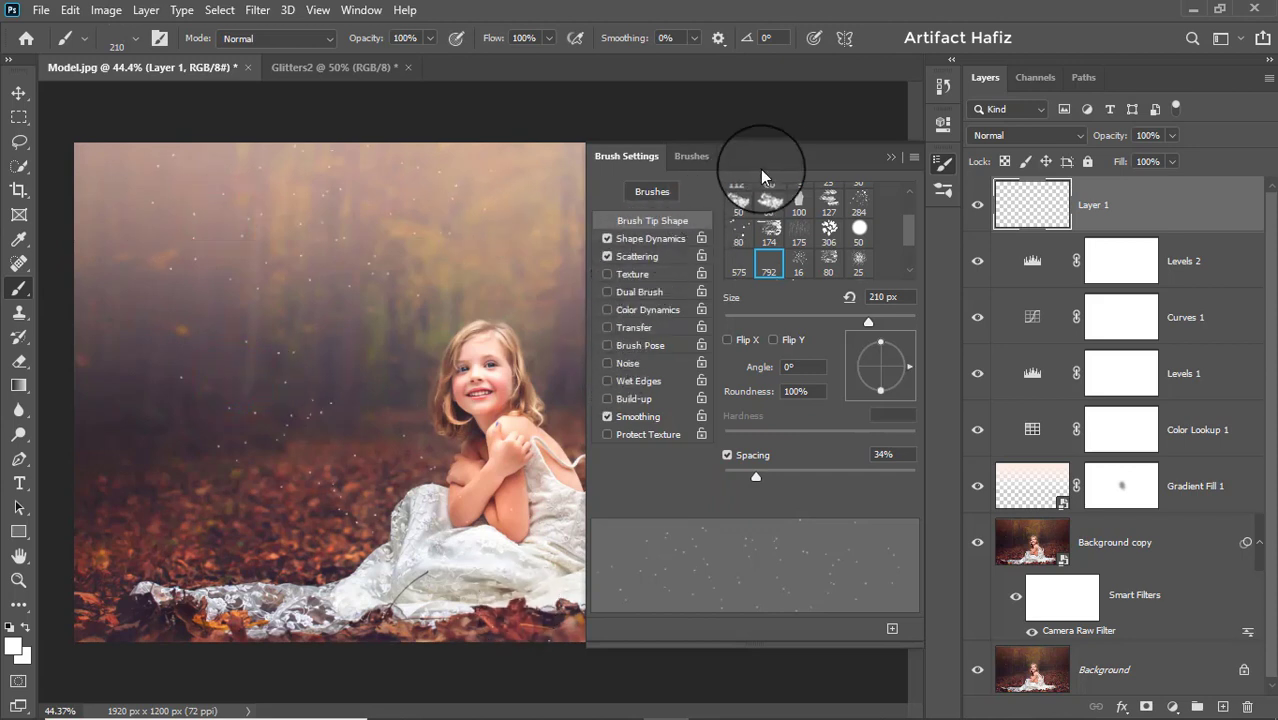
click(890, 157)
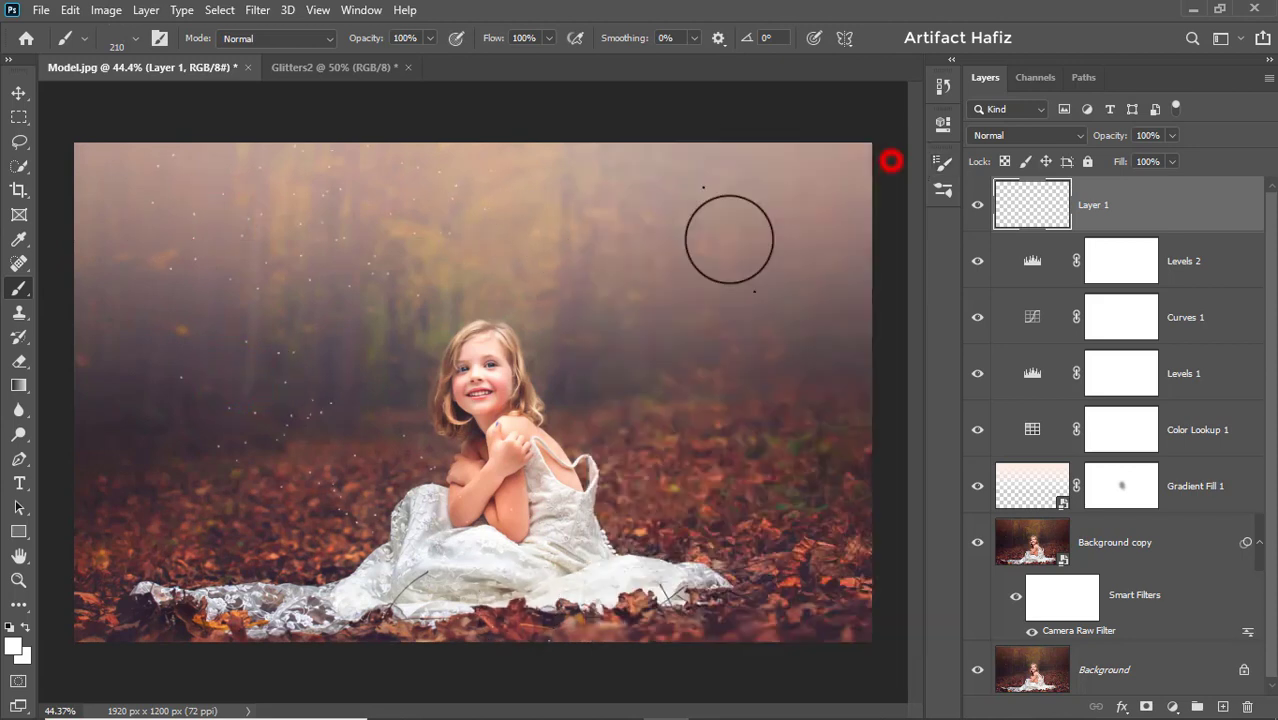
click(642, 265)
click(471, 388)
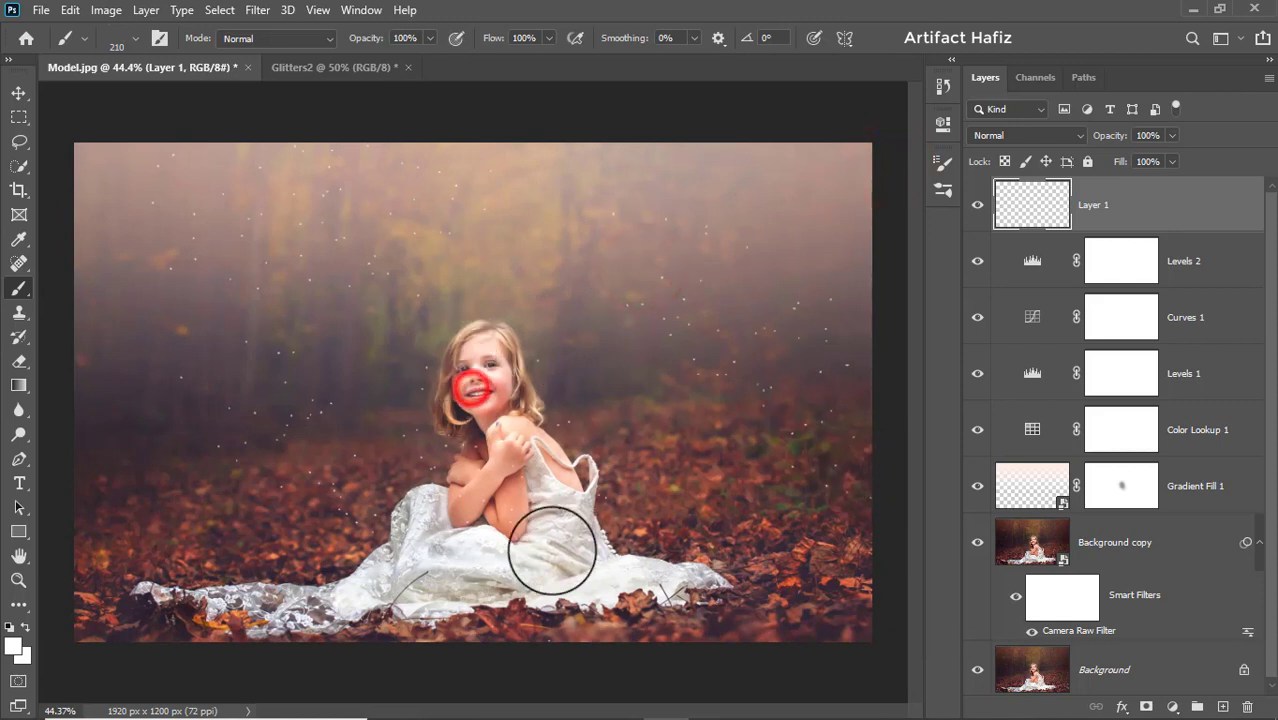
click(418, 378)
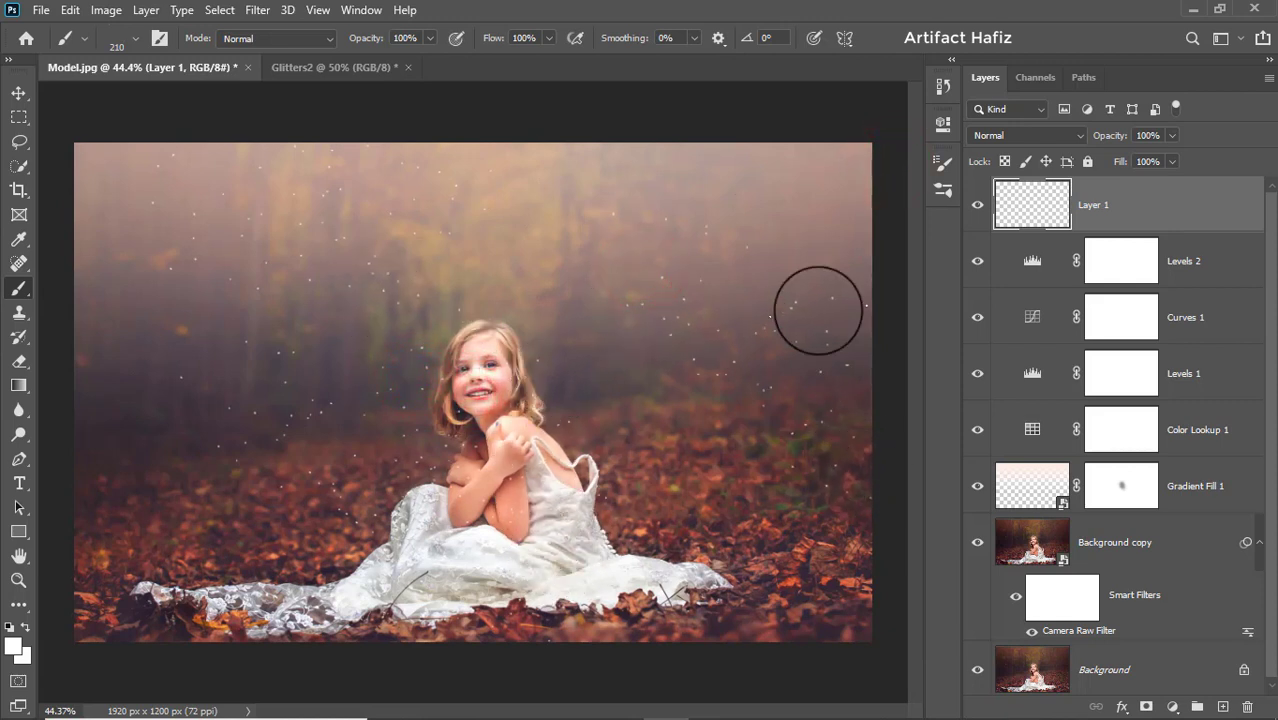
- Set the brush tip angle to 57° and paint more glitter over the forest and leaves on the girl's left side of the photo
click(944, 160)
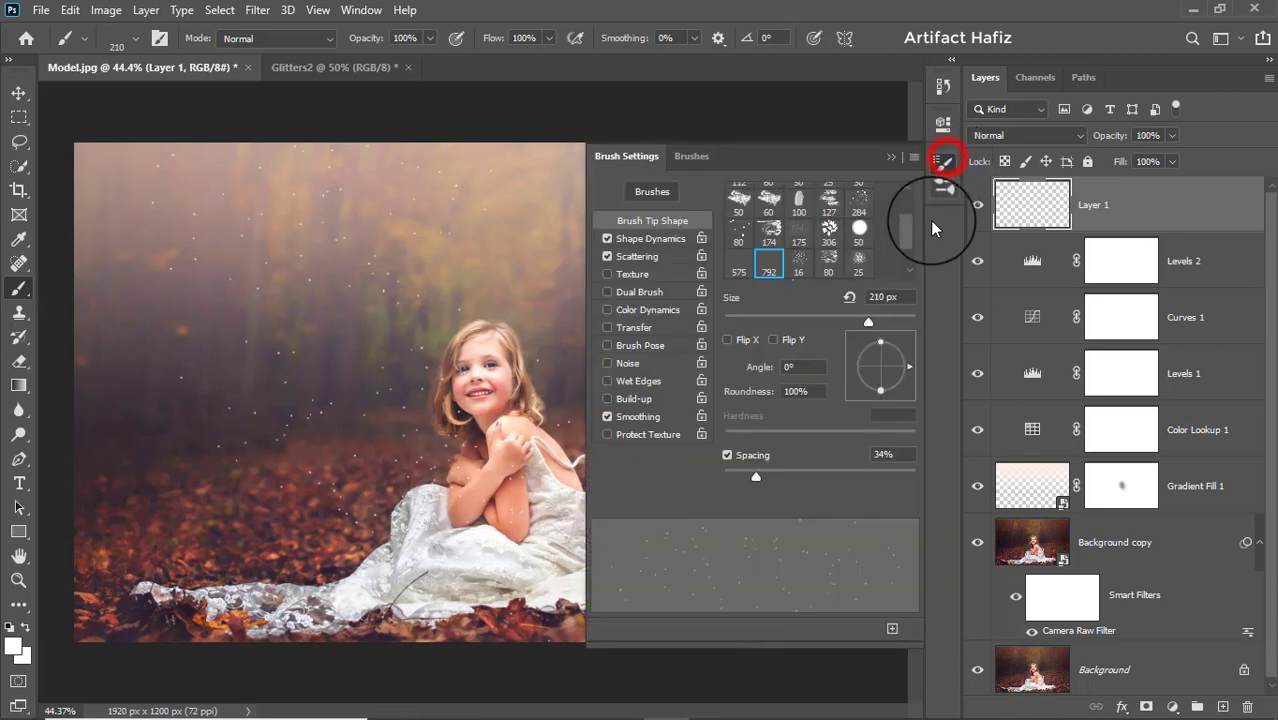
drag(898, 352, 899, 343)
click(385, 294)
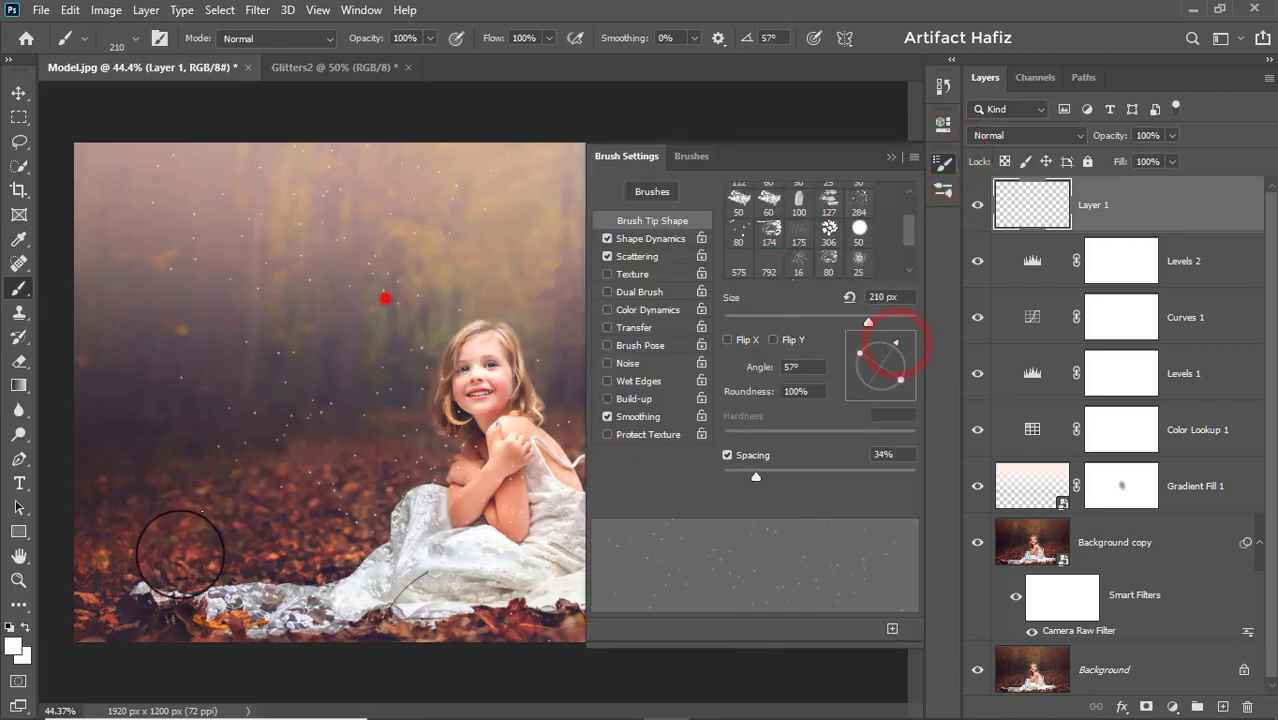
click(141, 357)
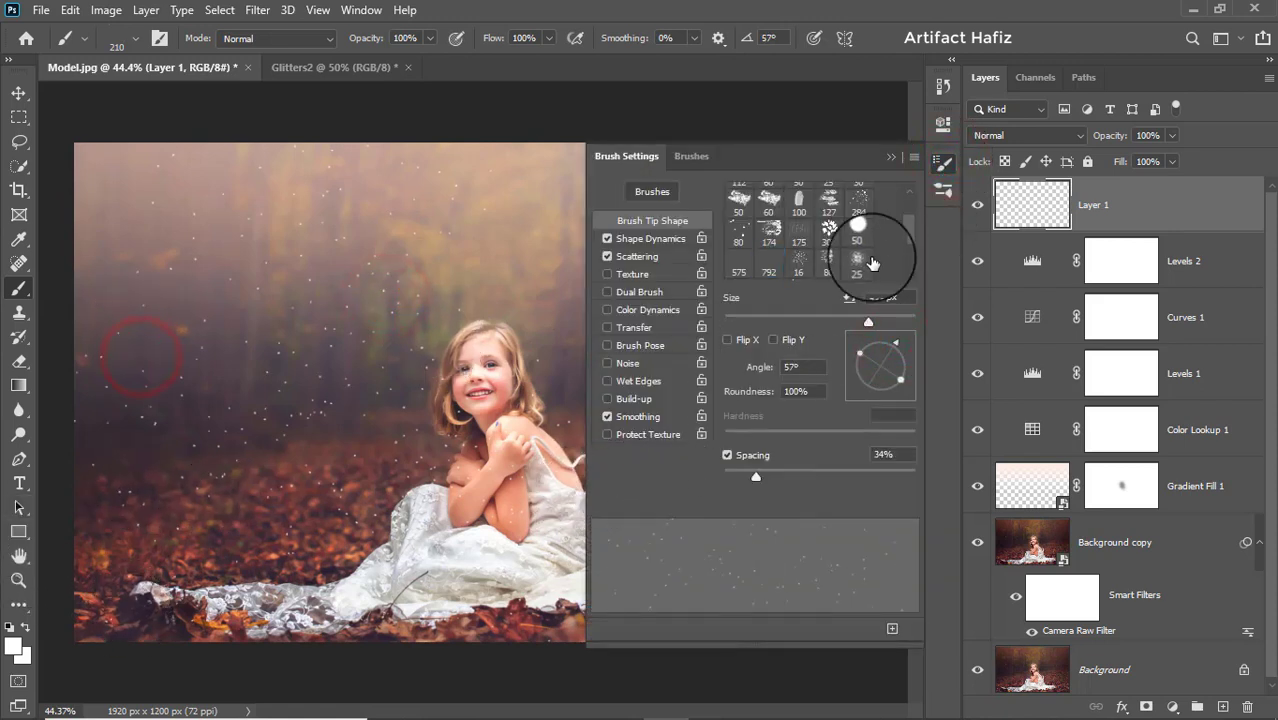
- Rotate the brush tip to 106° and add glitter to the forest background above and to the right of the girl
click(872, 340)
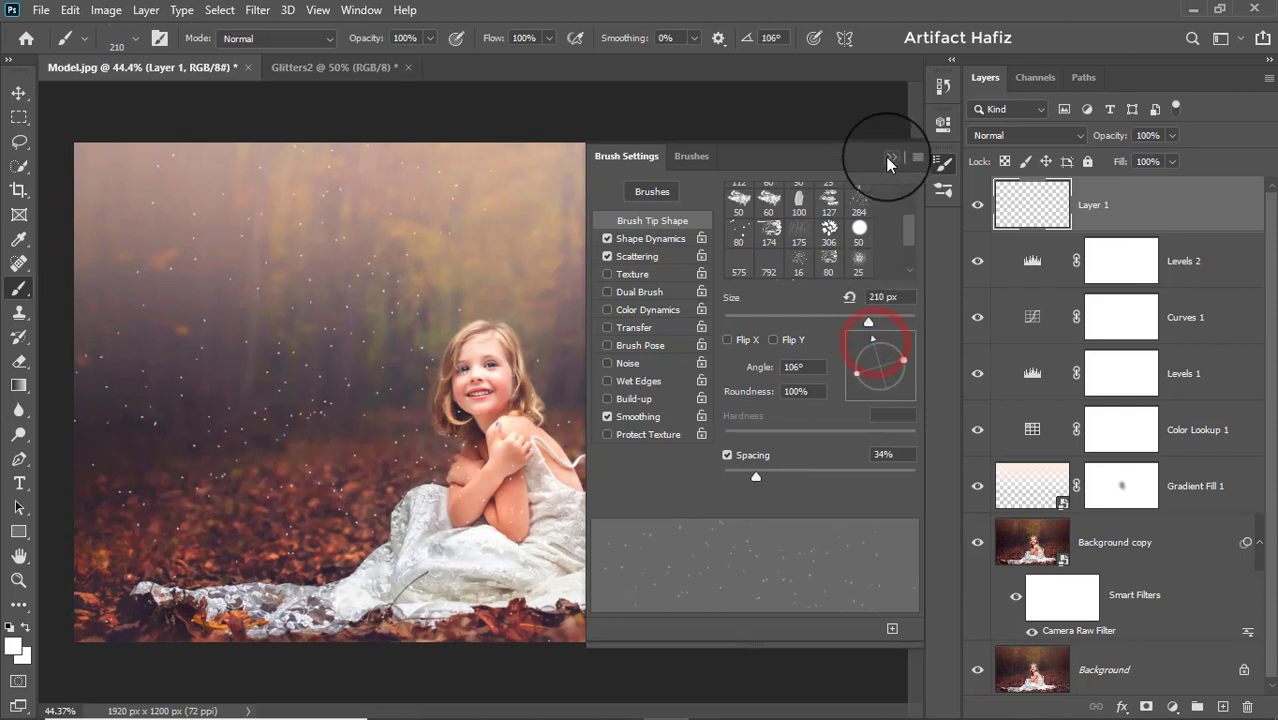
click(888, 160)
click(593, 260)
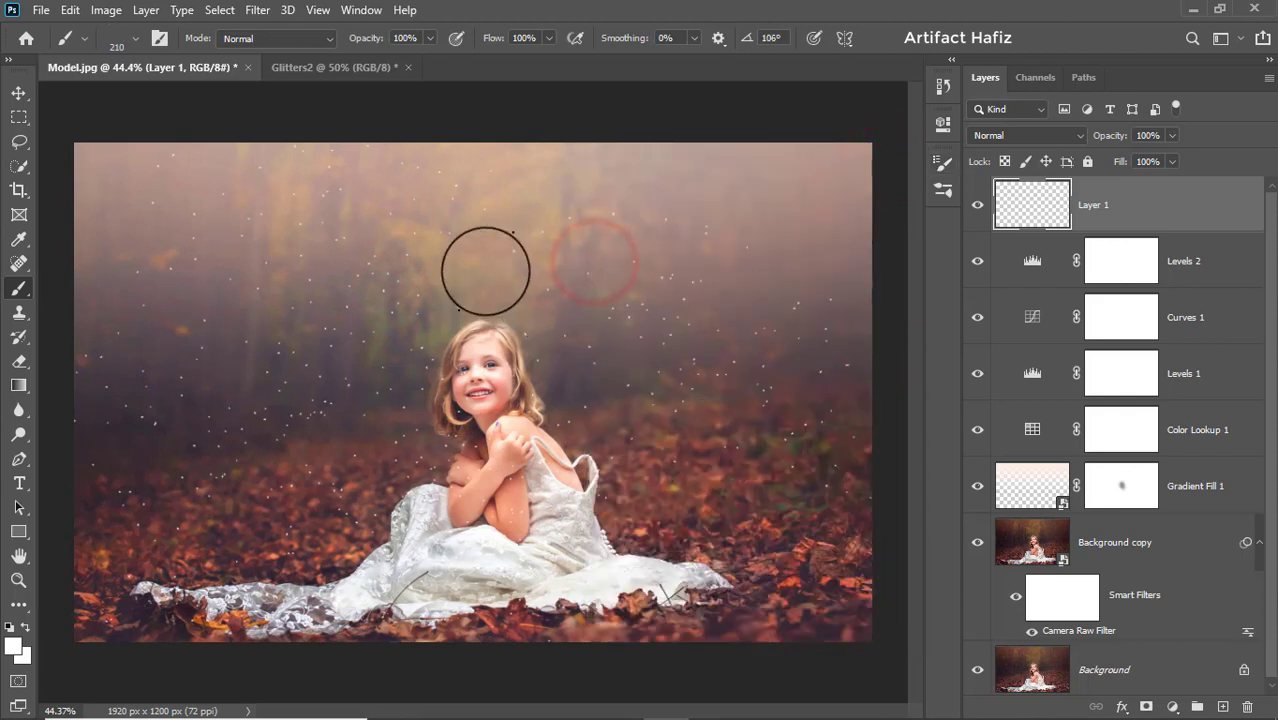
click(486, 270)
- Set the brush angle to 155° and paint additional glitter over the right-hand forest, around the girl and across her dress
click(937, 166)
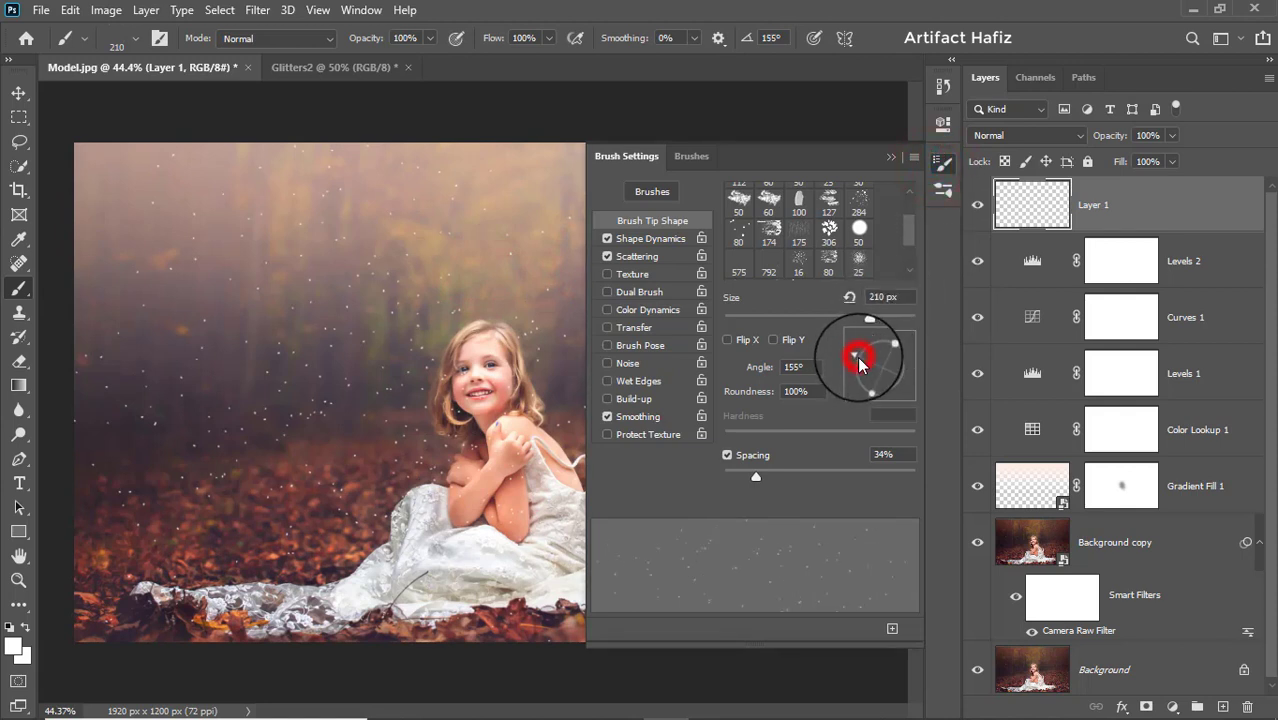
click(889, 158)
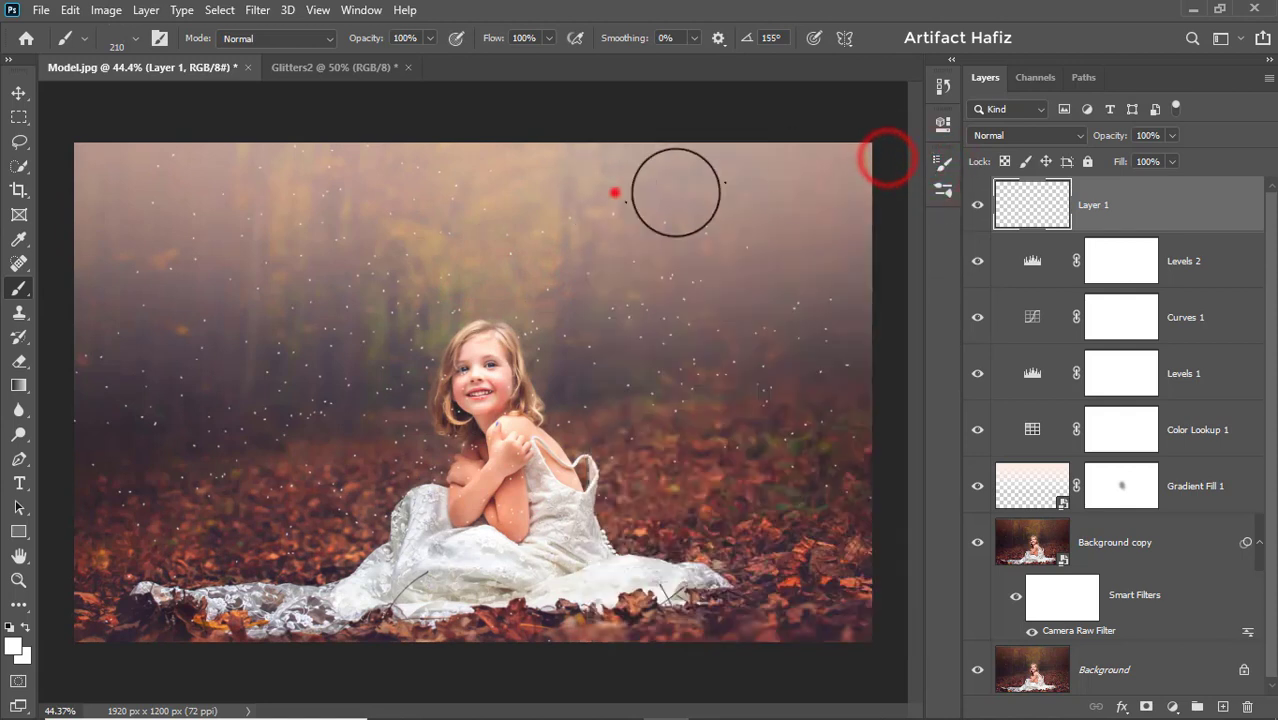
click(825, 291)
click(743, 271)
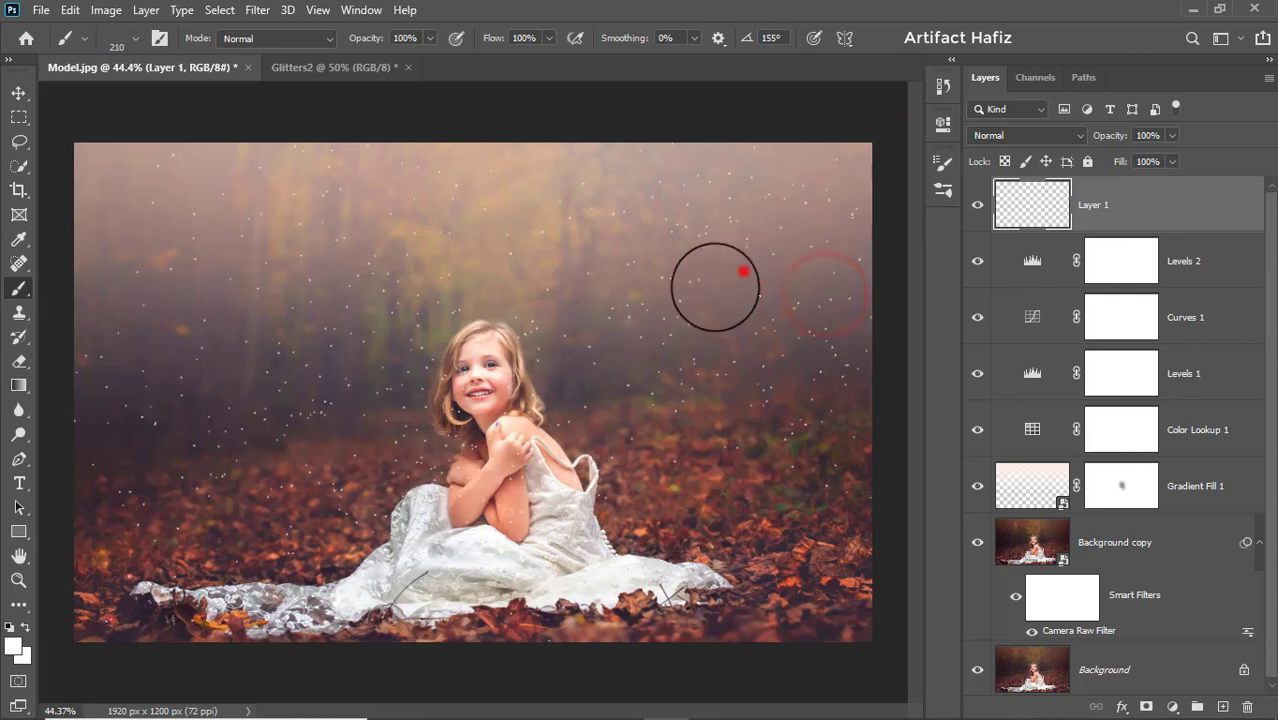
click(790, 266)
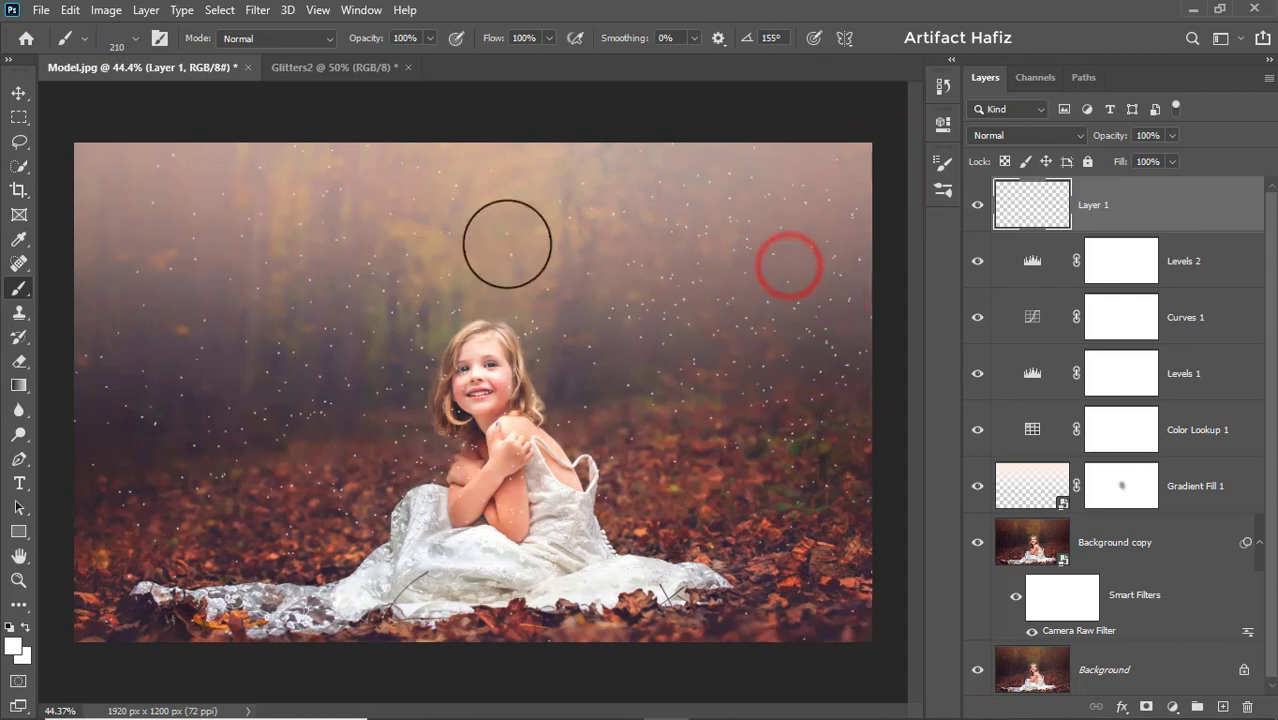
click(528, 385)
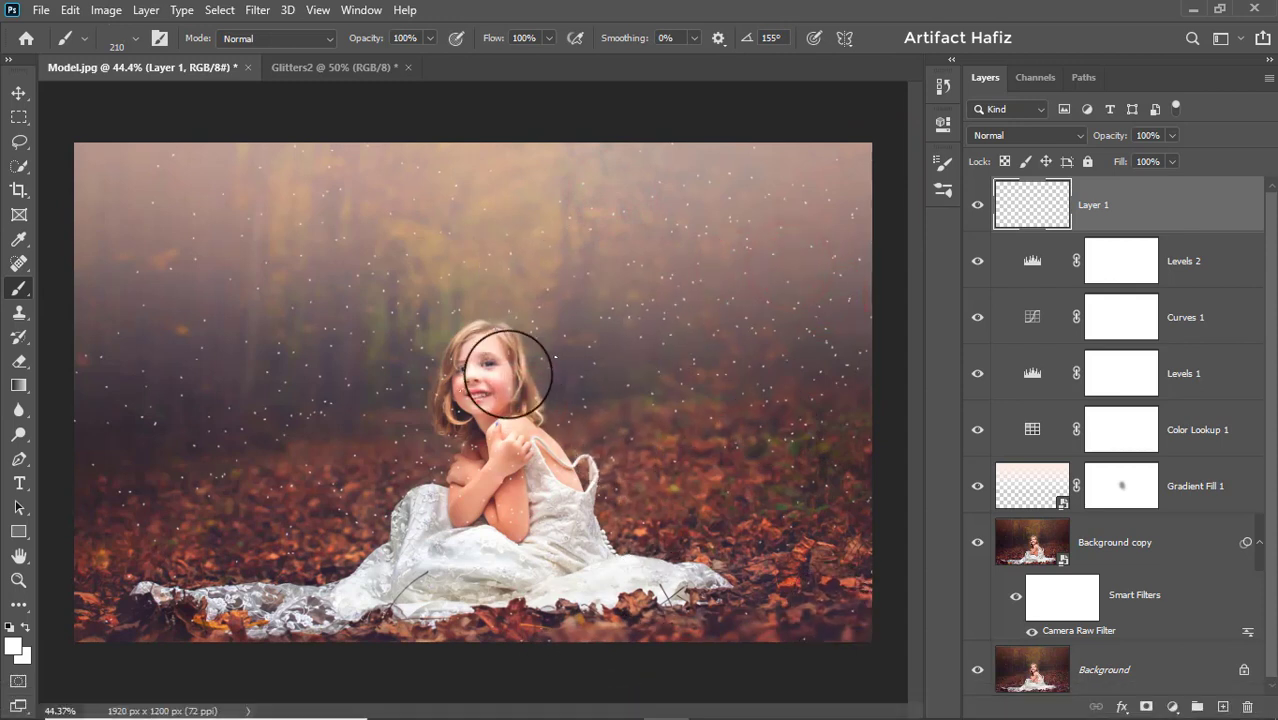
click(465, 560)
click(248, 592)
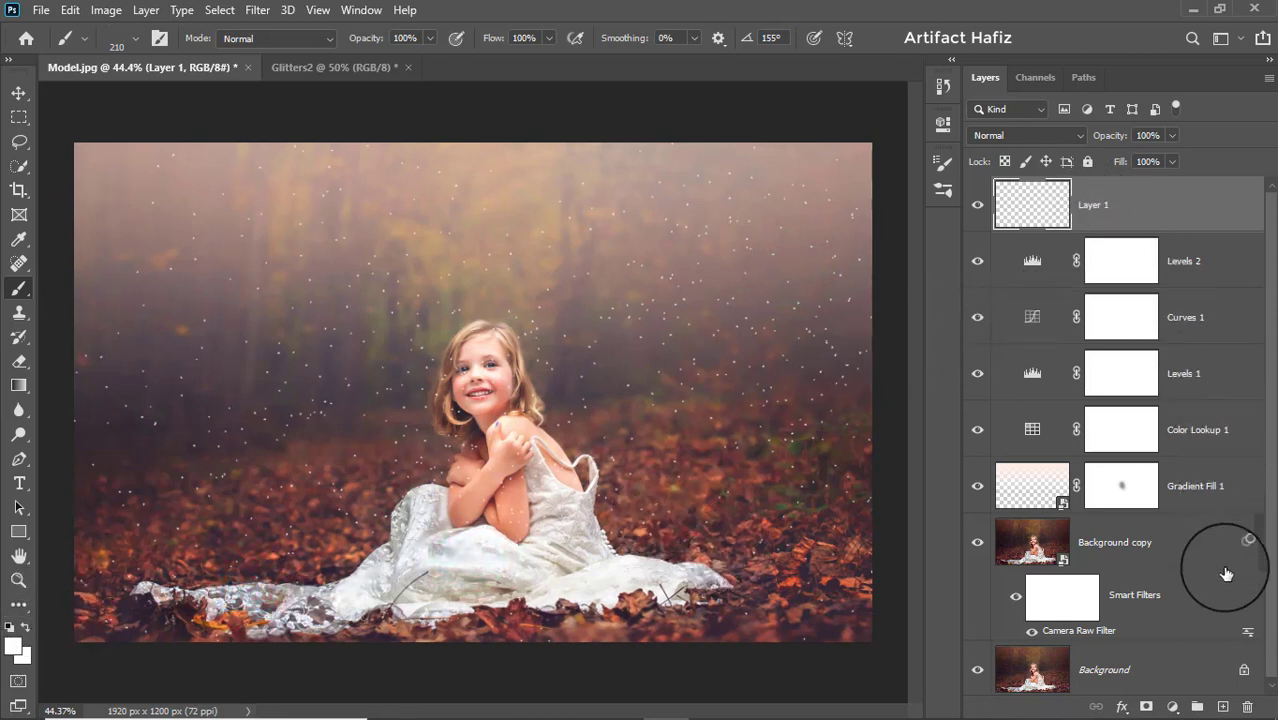
- Add a new layer above Layer 1 and paint larger glitter over the left forest with the brush at 357 px
click(1221, 708)
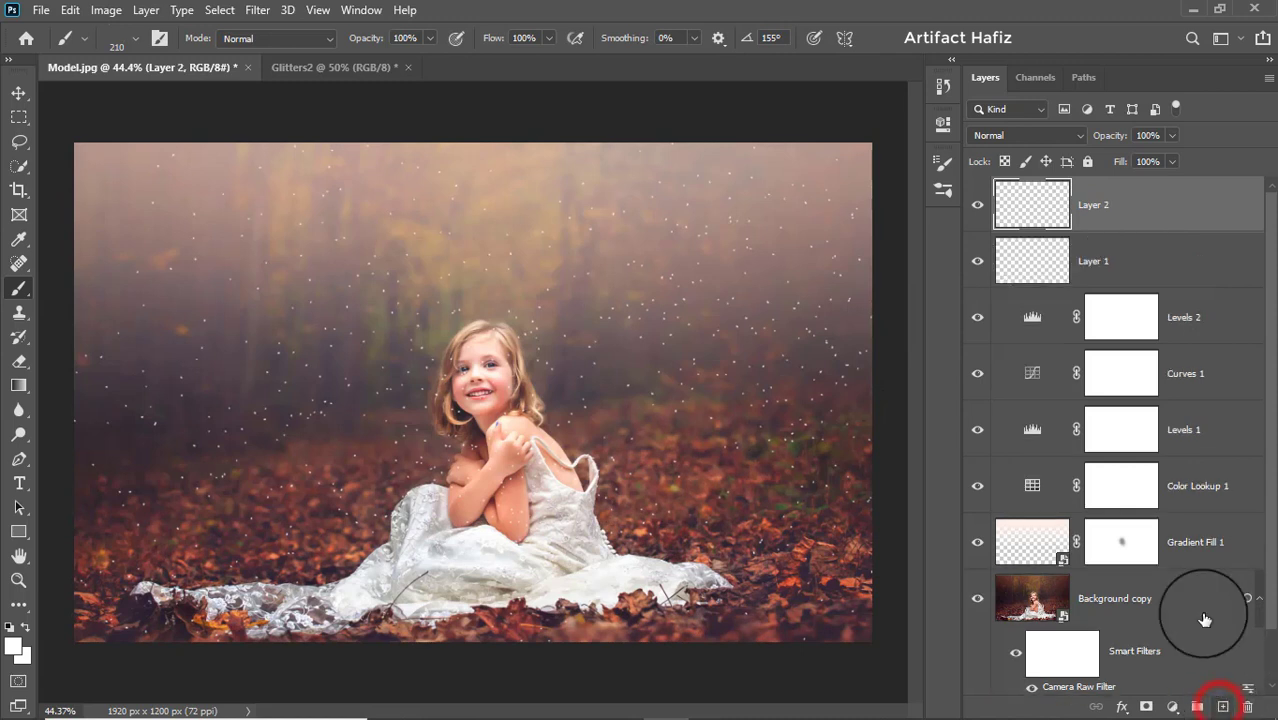
click(1105, 203)
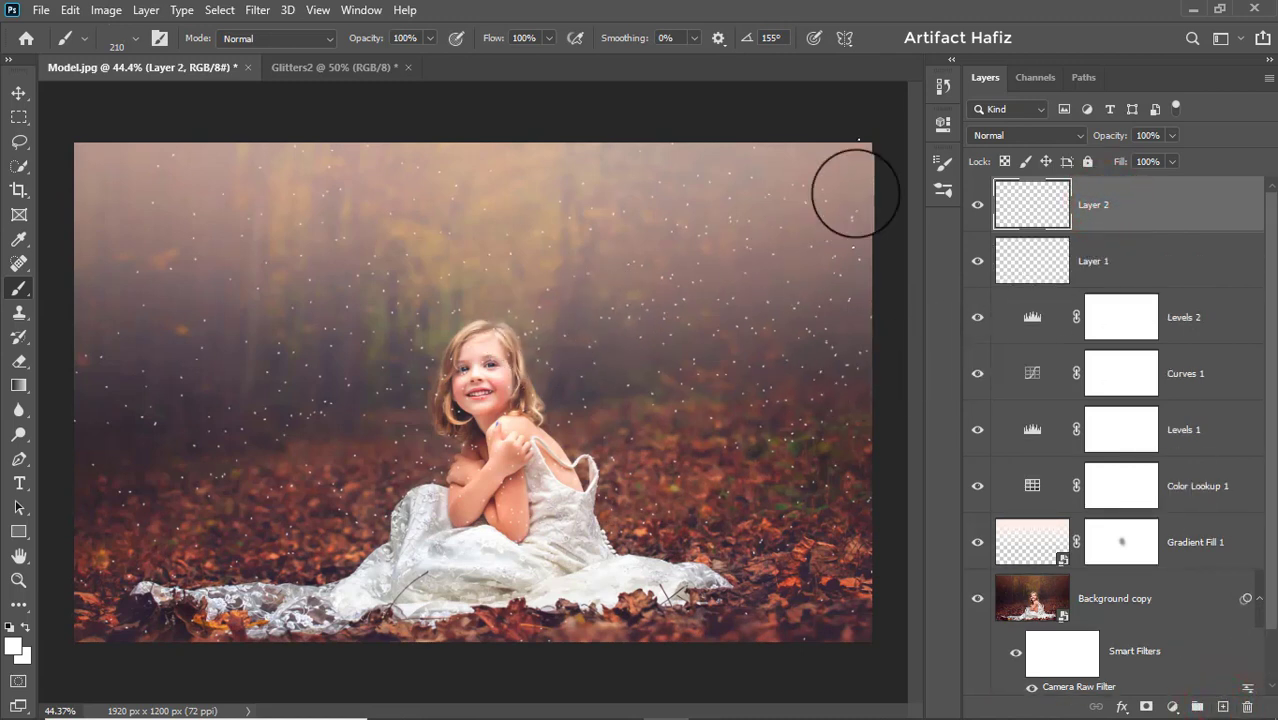
click(942, 165)
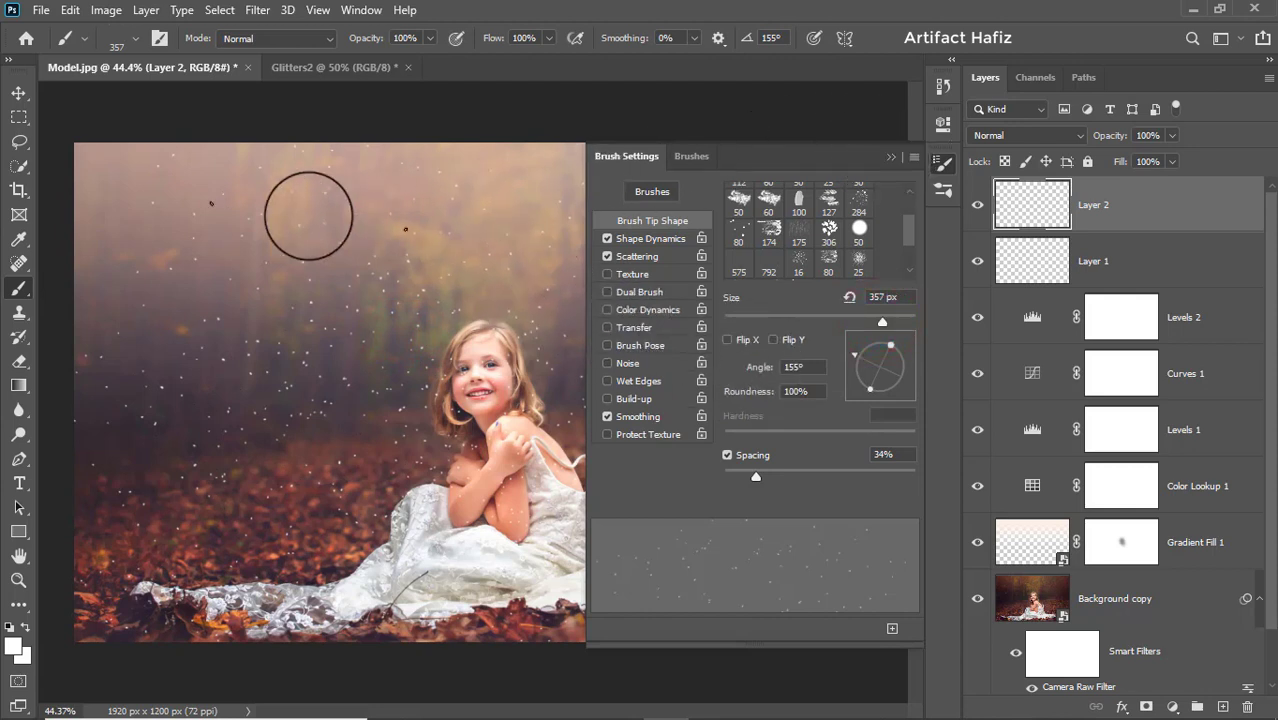
click(240, 202)
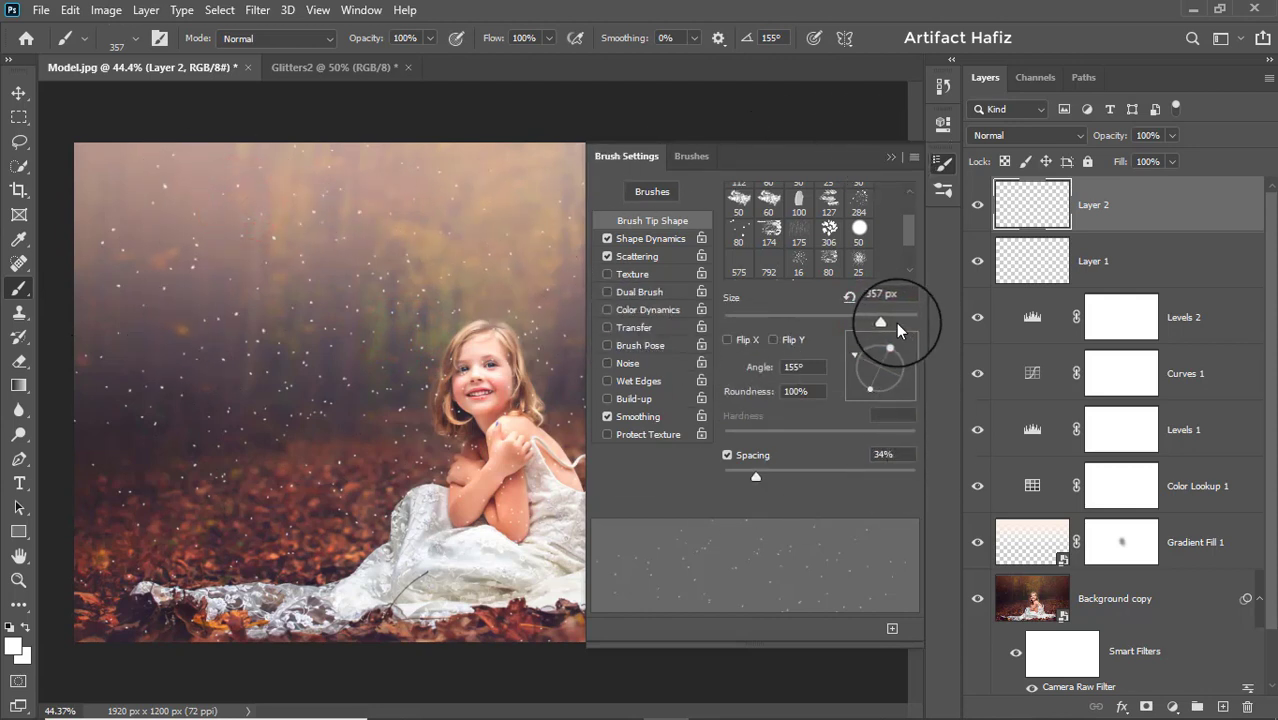
- Enlarge the brush to 416 px and paint glitter across the forest, turning the tip to 98° for the right side
drag(882, 321, 888, 321)
click(409, 328)
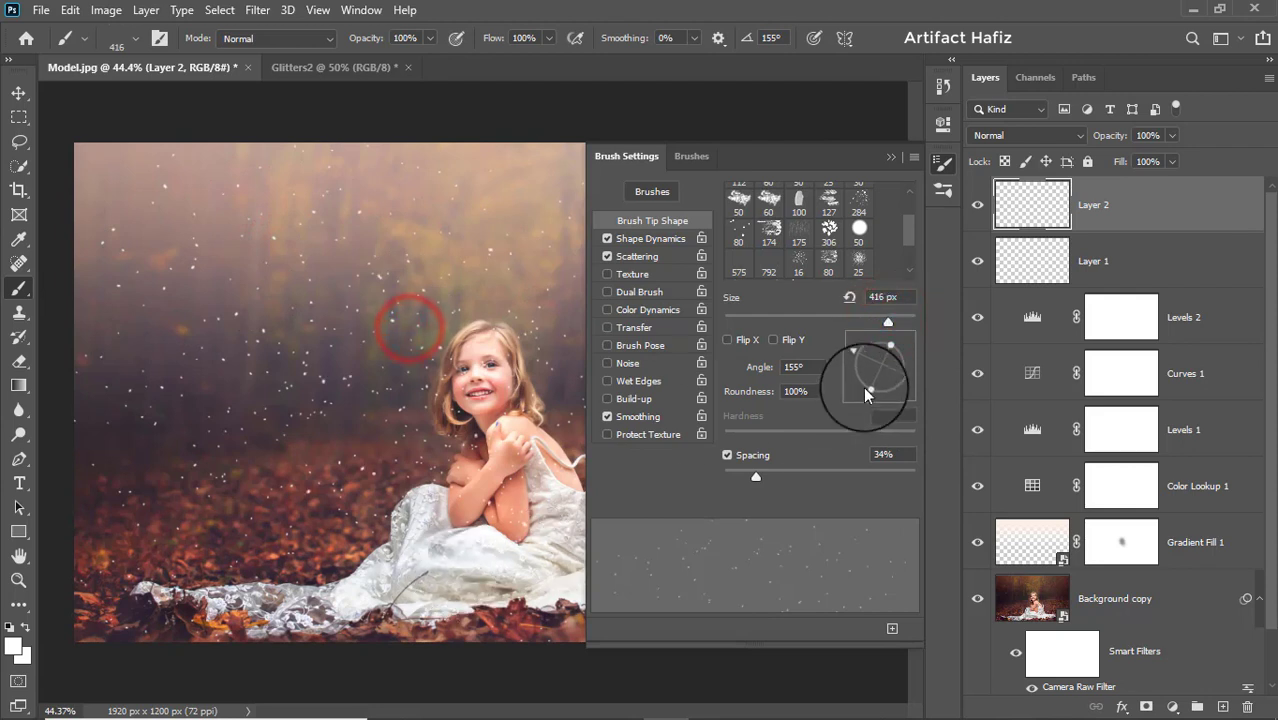
mouse_move(856, 380)
mouse_down()
mouse_move(884, 366)
mouse_move(877, 343)
mouse_up()
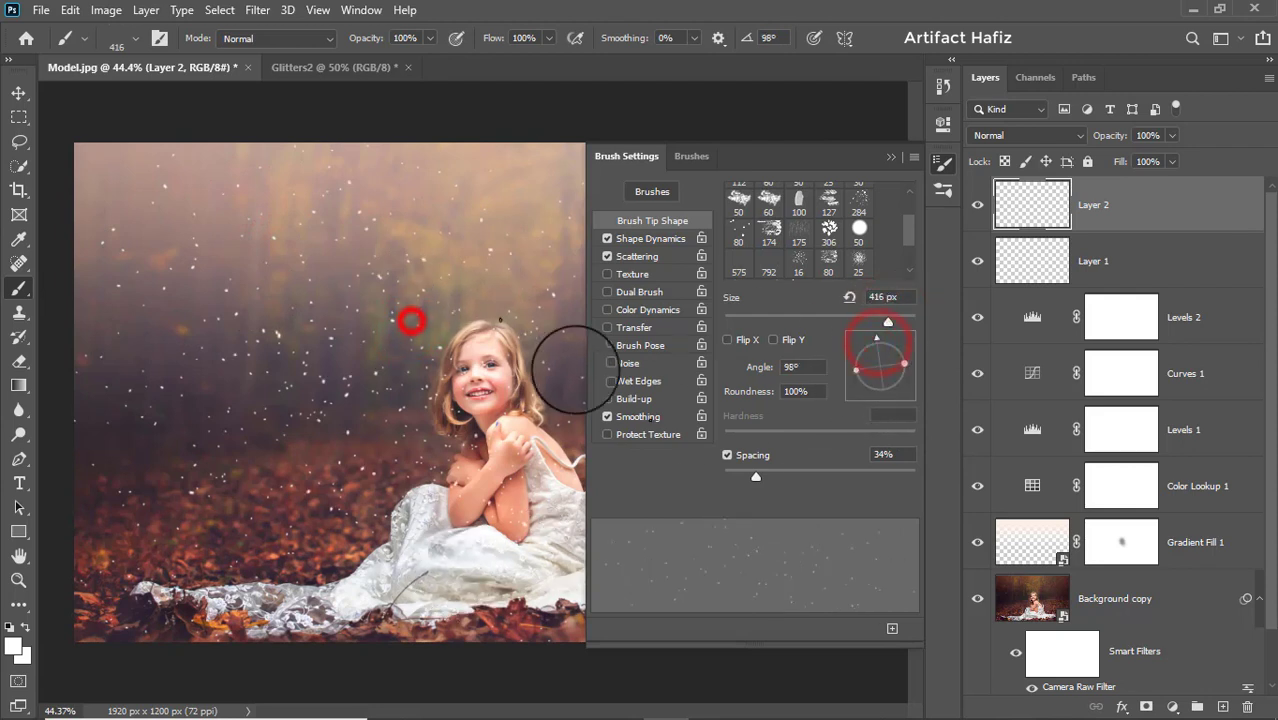
click(890, 156)
click(720, 249)
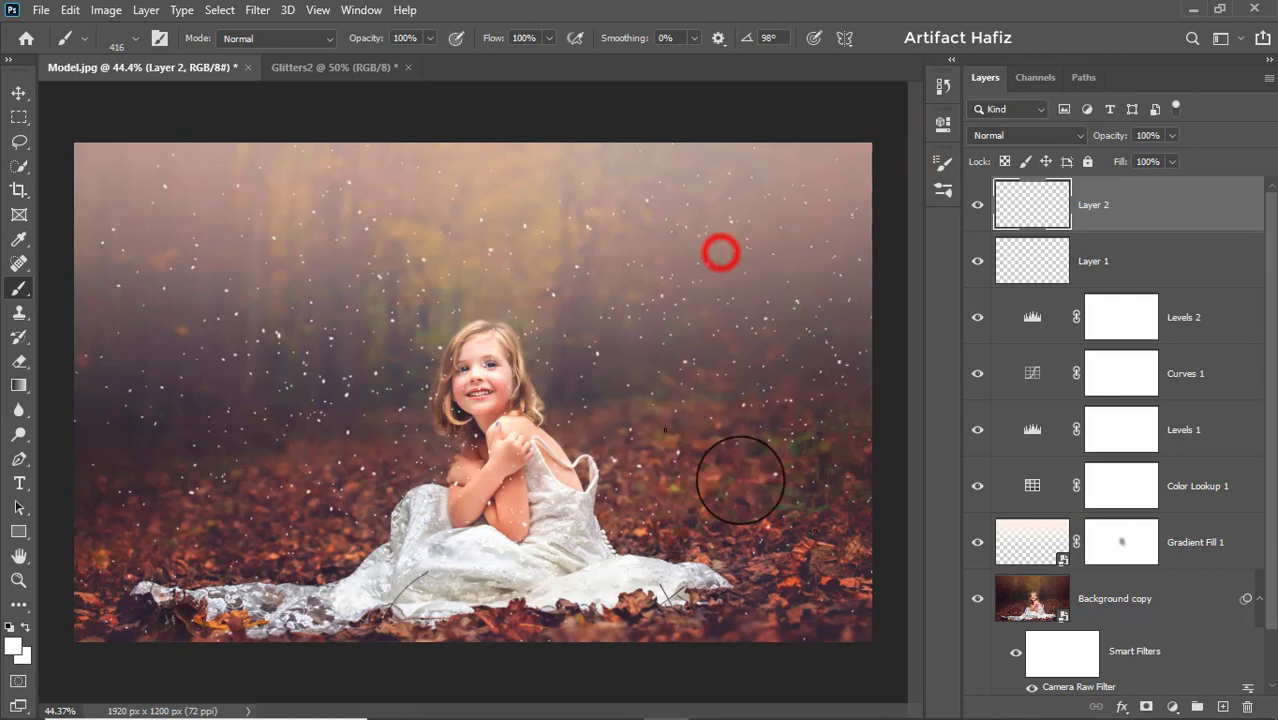
click(700, 240)
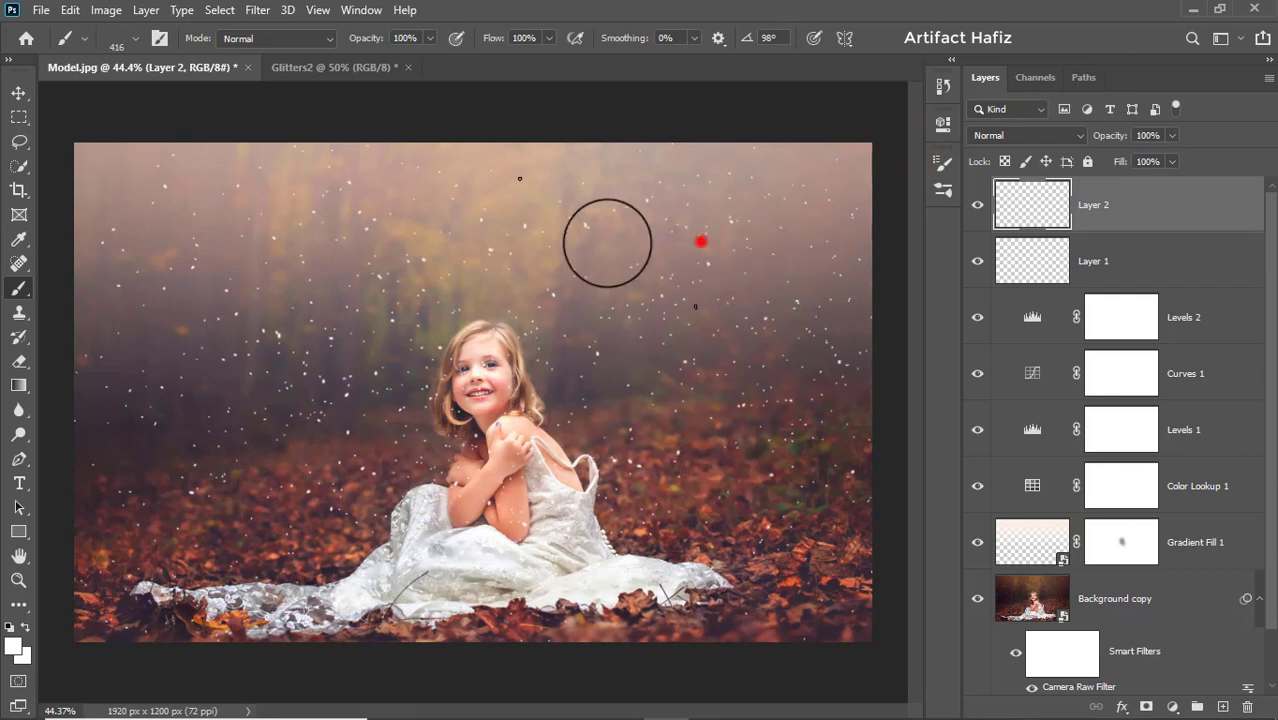
- Set the brush to 465 px at a 151° angle and paint bigger glitter particles across the whole forest scene
click(943, 162)
click(858, 357)
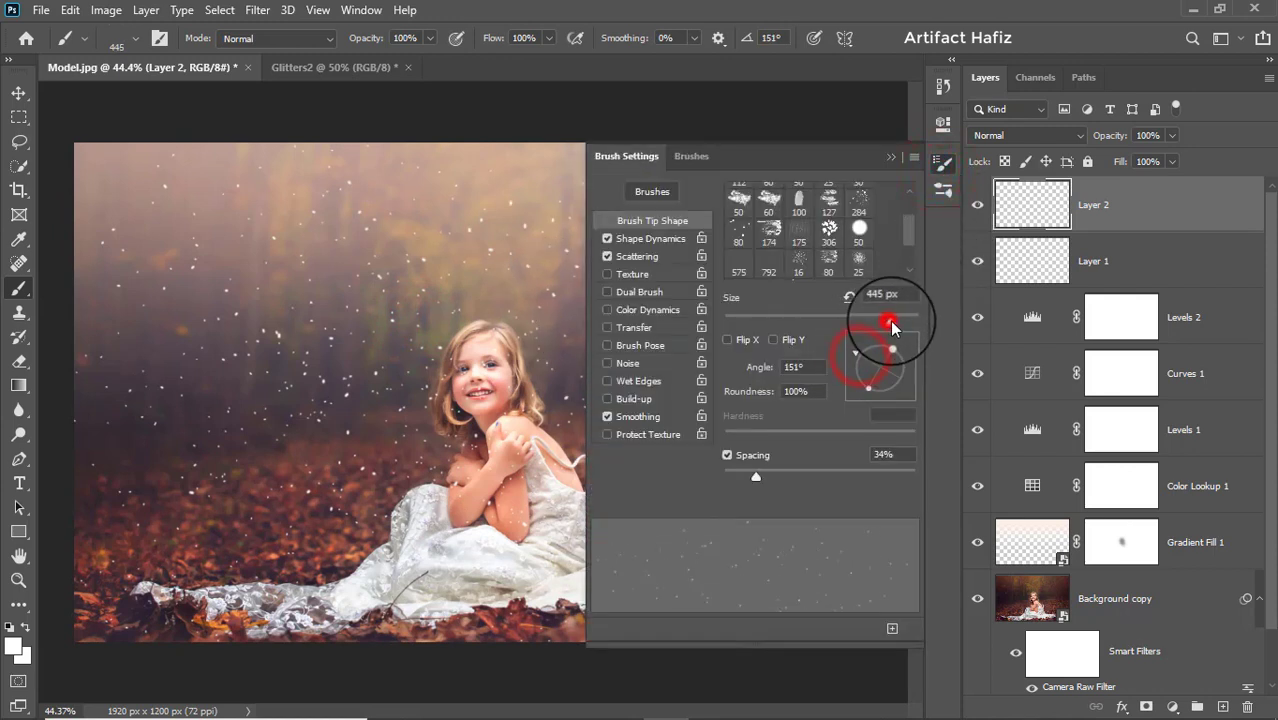
drag(890, 321, 893, 321)
click(891, 157)
click(607, 264)
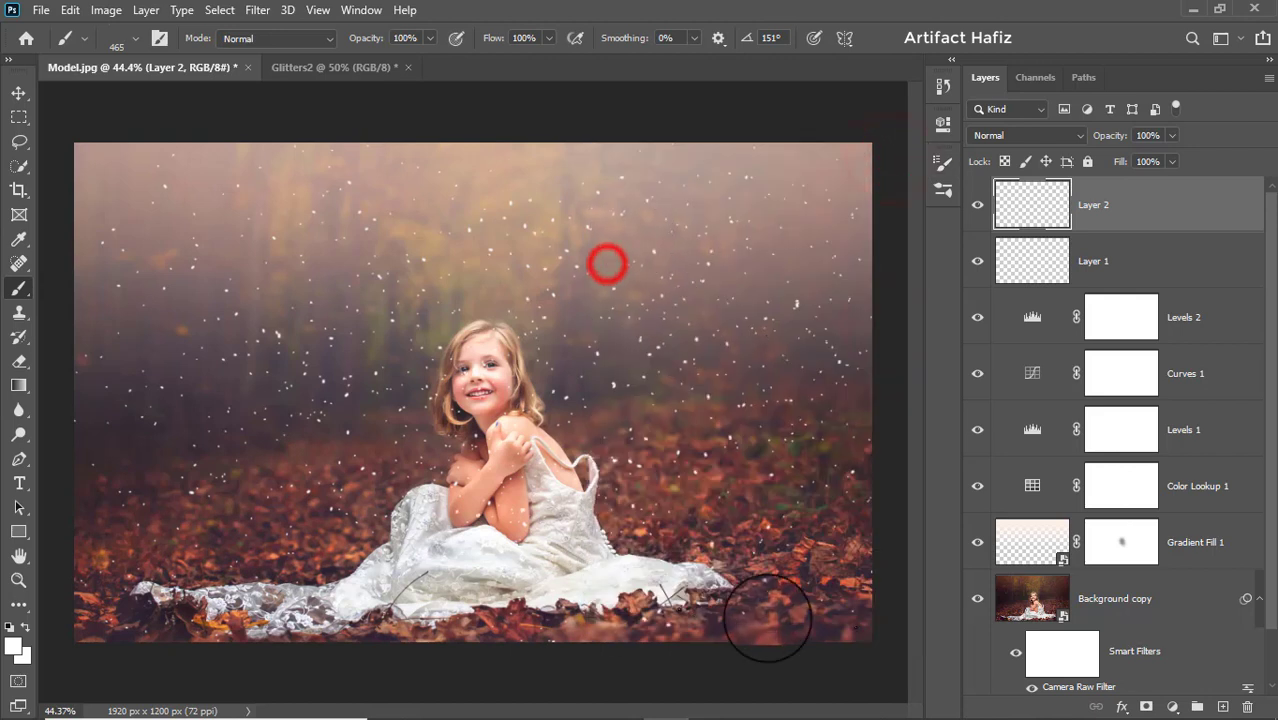
click(391, 150)
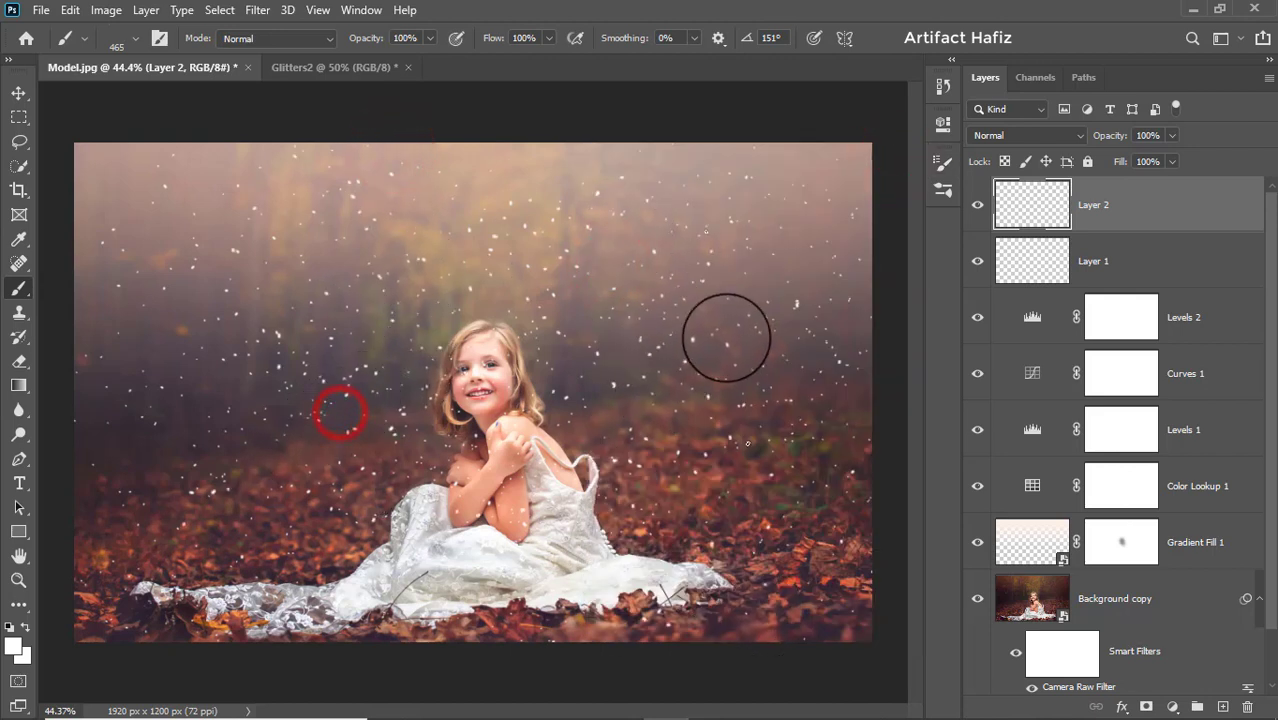
click(543, 335)
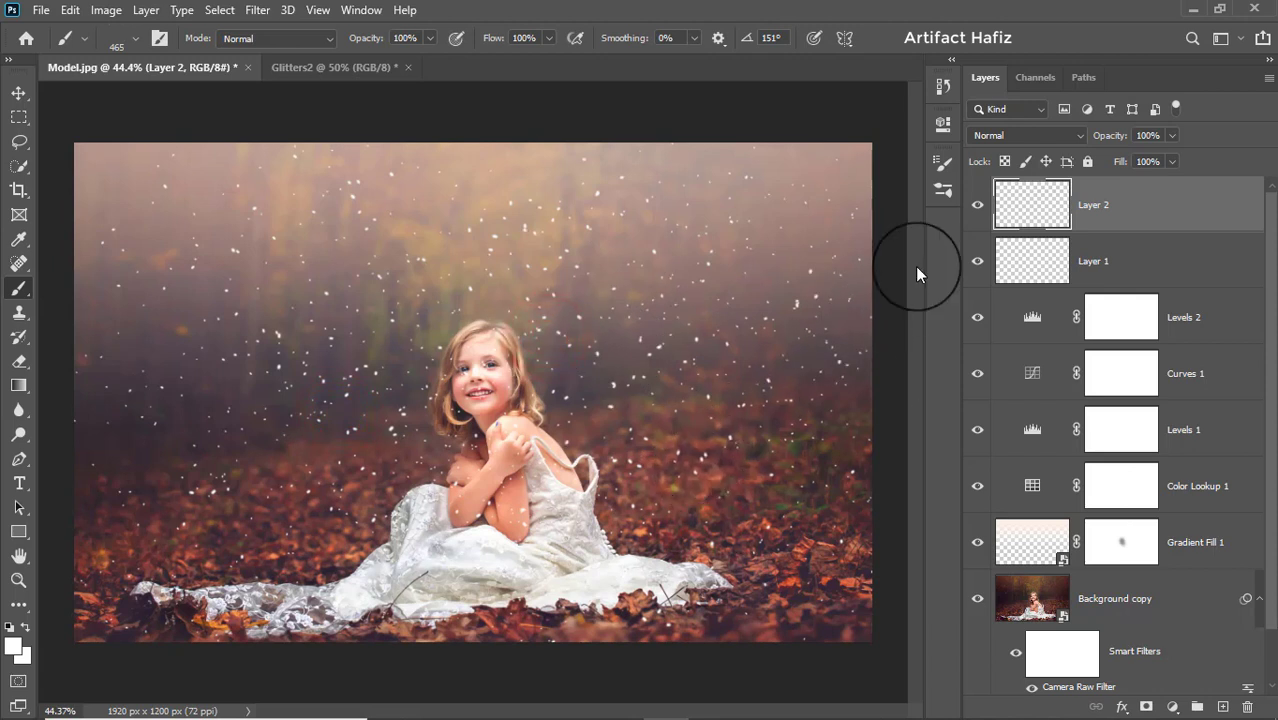
- Enlarge the brush to 1029 px with a -162° angle and dab a few very large particles around the girl
click(942, 163)
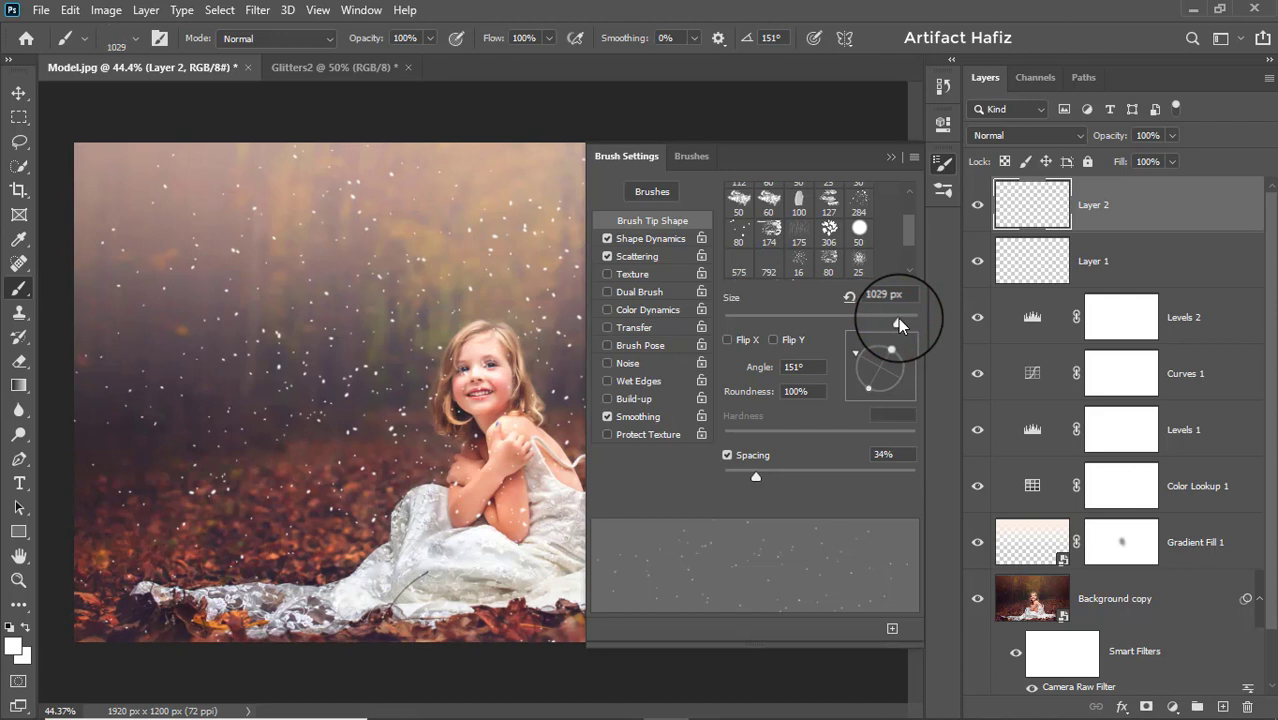
drag(872, 354, 856, 368)
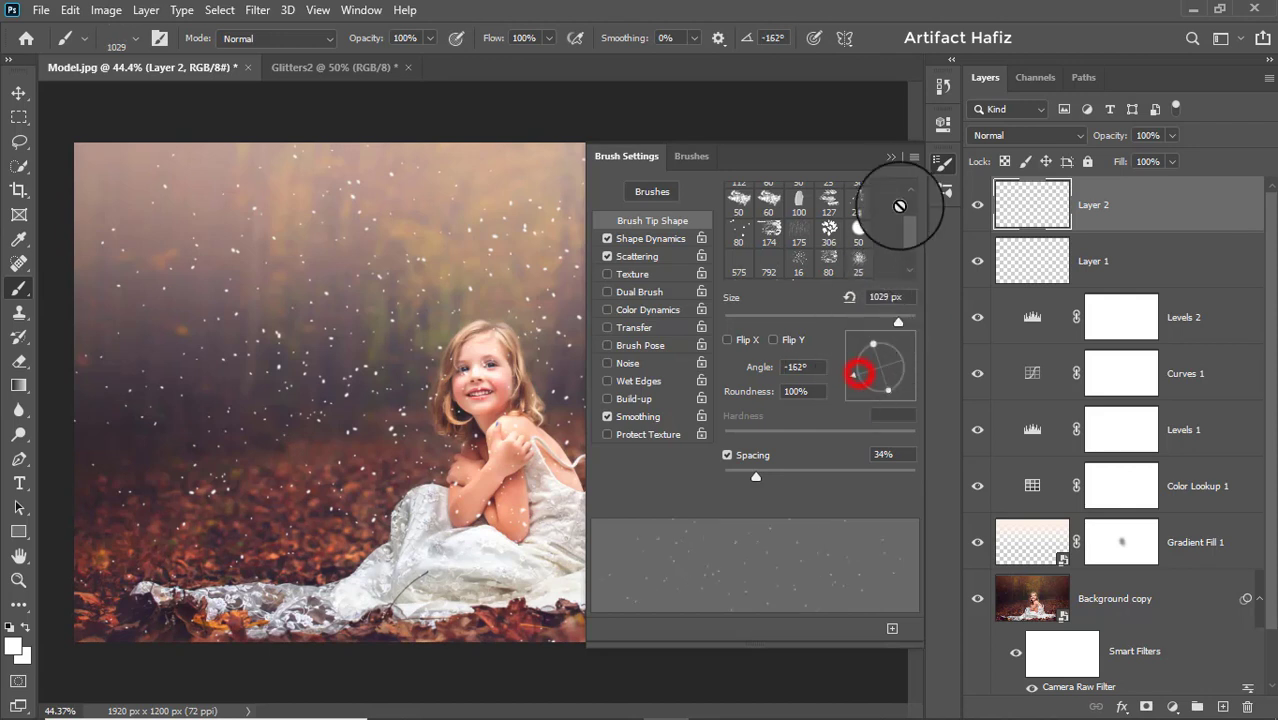
click(891, 158)
click(542, 285)
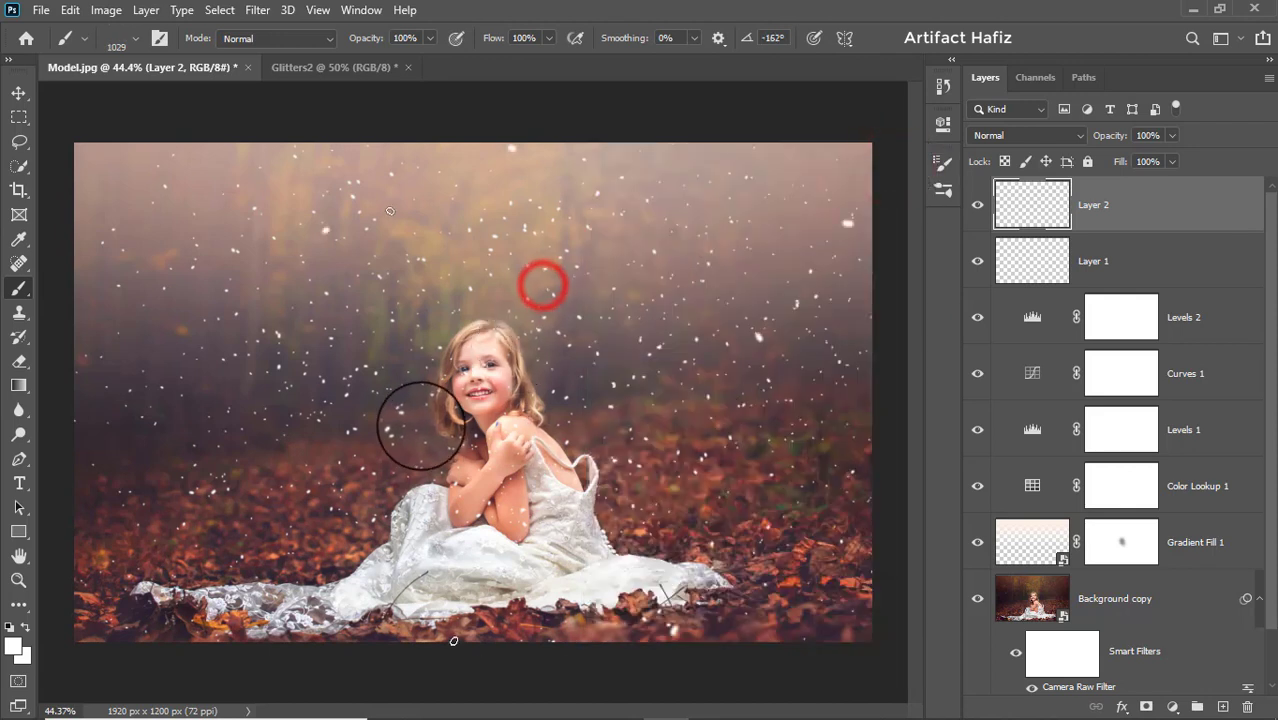
click(395, 362)
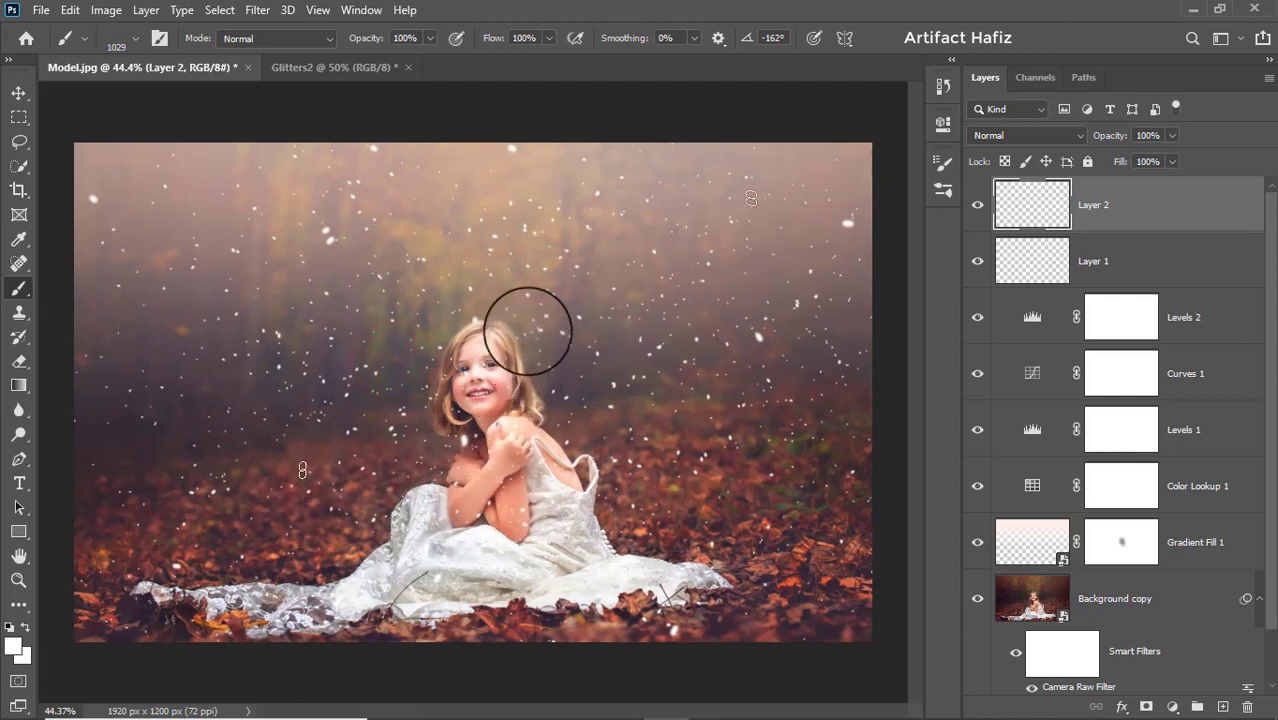
click(547, 366)
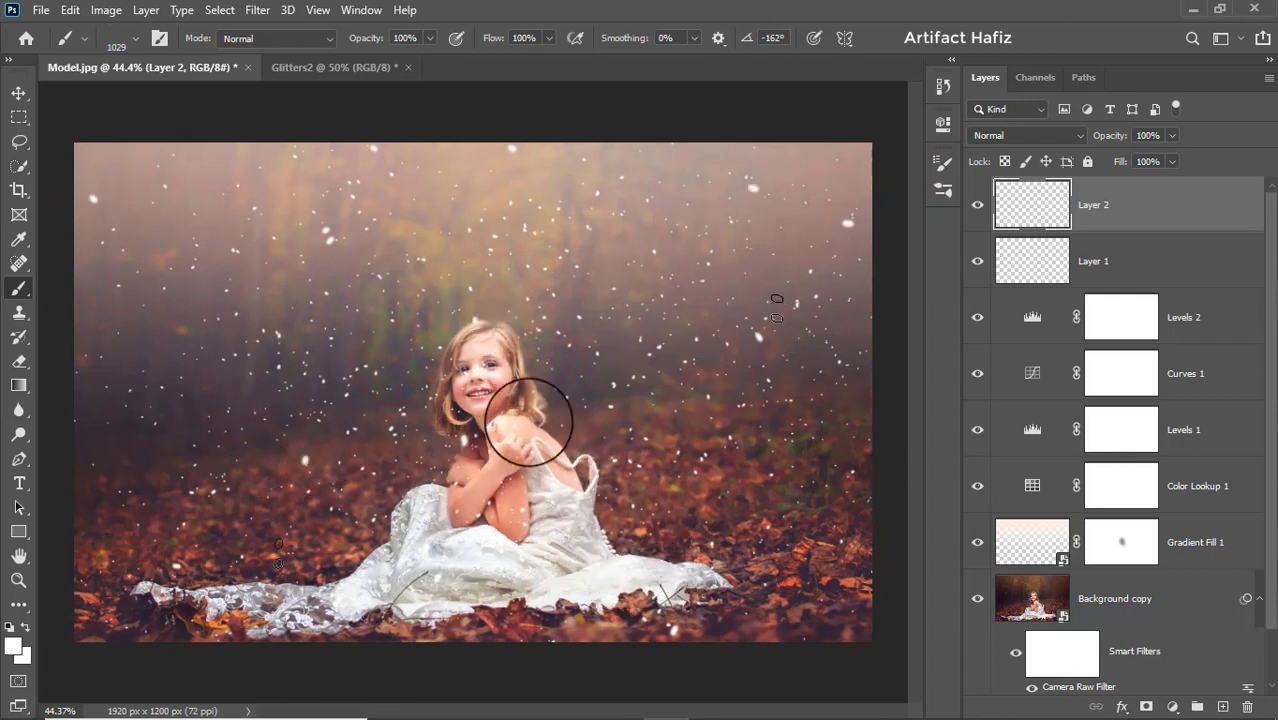
- Switch to the Move tool and compare the photo with Layer 2 hidden and shown
click(18, 92)
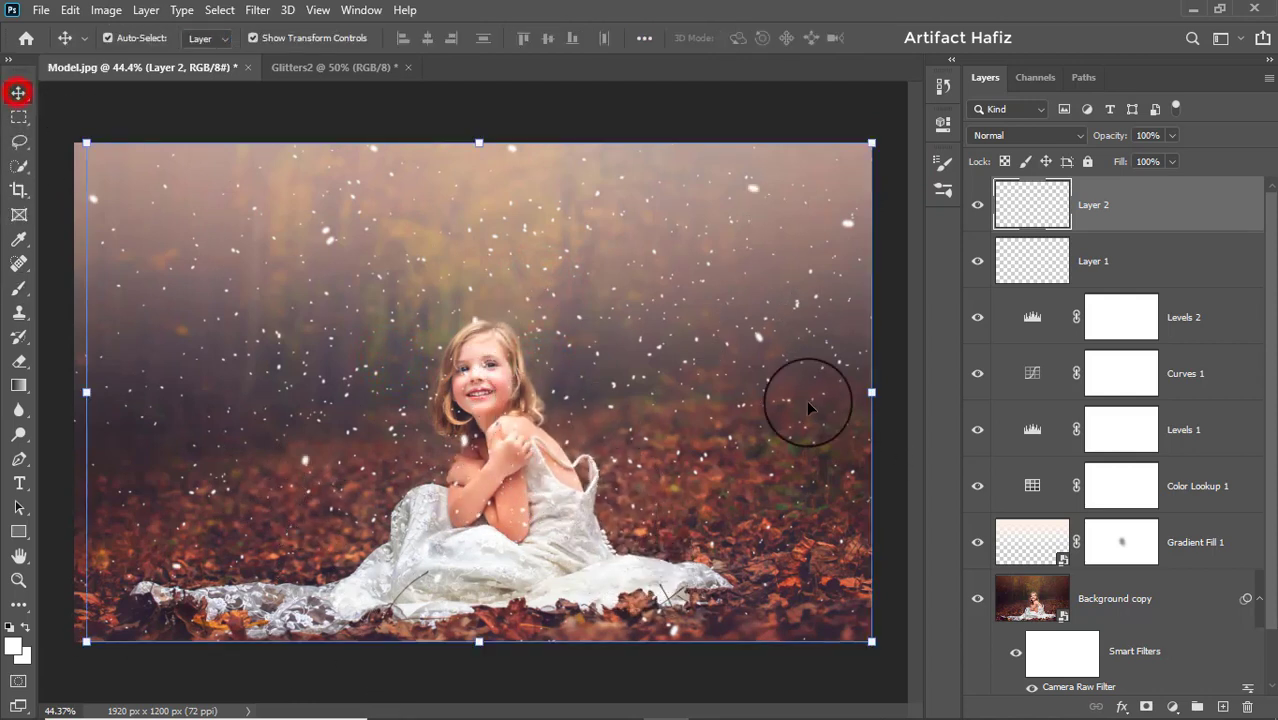
click(975, 206)
click(975, 206)
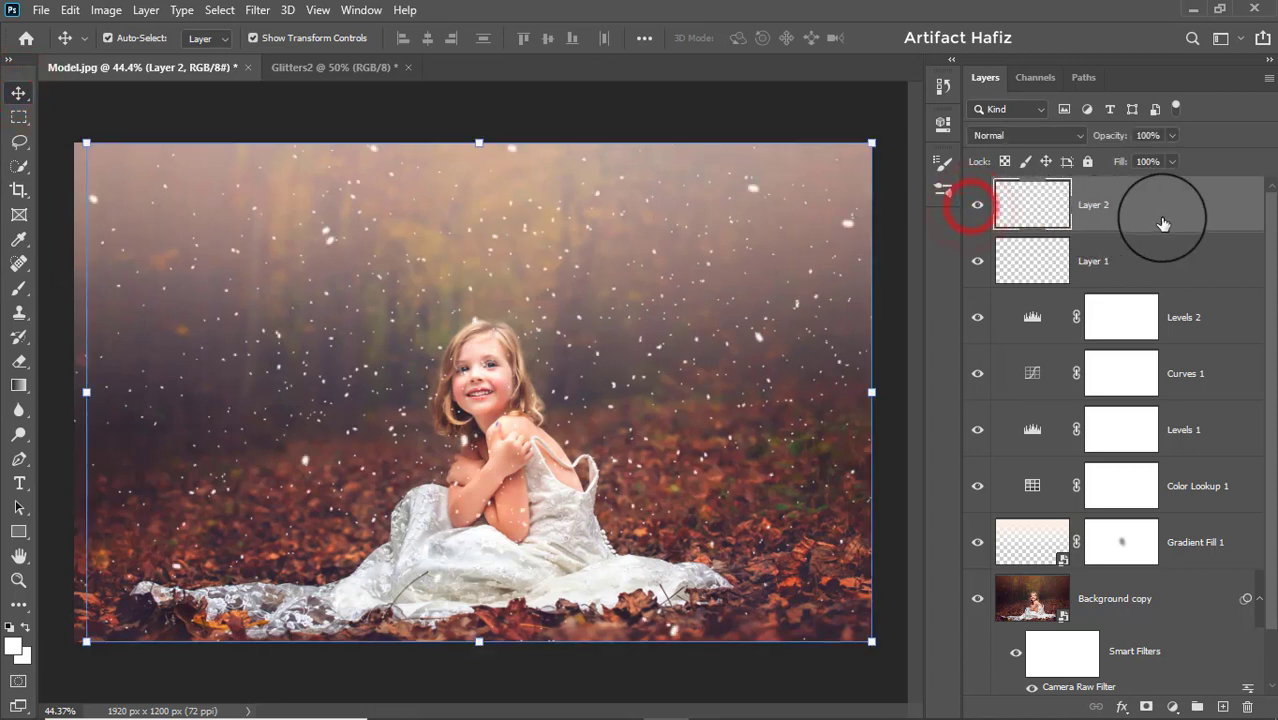
- Set Layer 2's opacity to about 58% and Layer 1's opacity to 100%
click(1171, 135)
drag(1168, 158, 1136, 160)
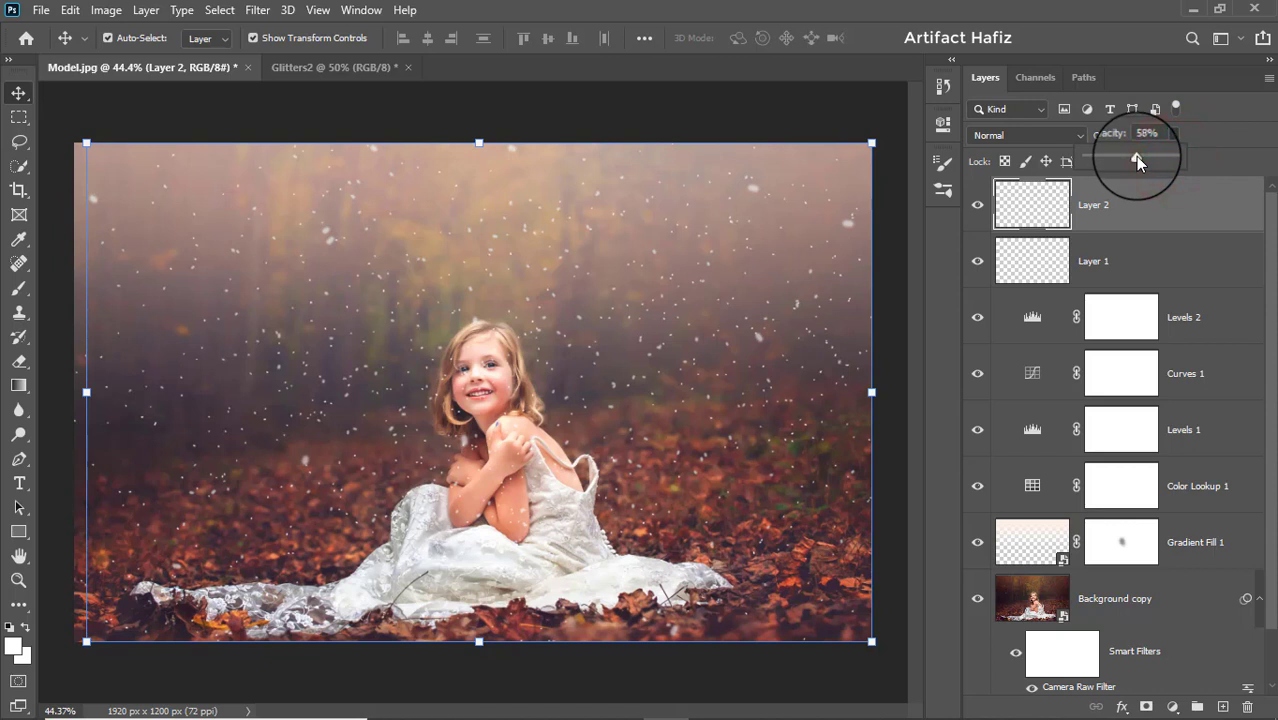
click(1122, 257)
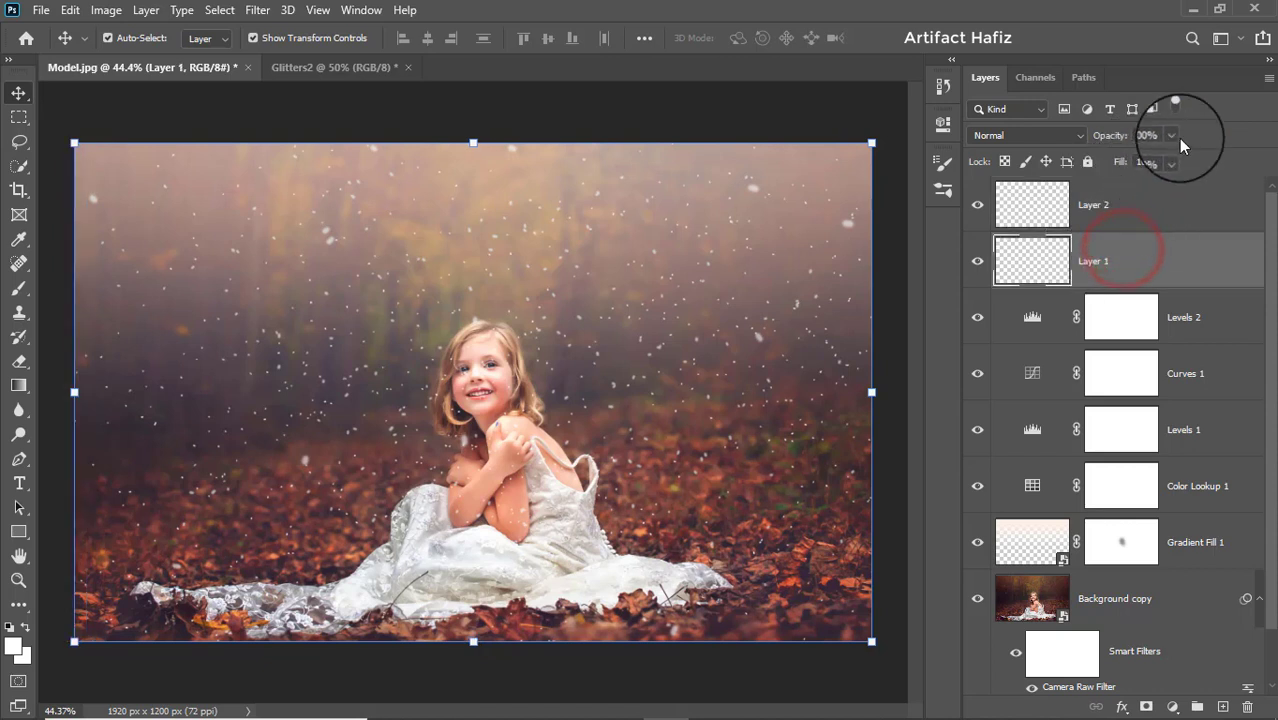
drag(1155, 160, 1199, 156)
- Group Layer 1 and Layer 2 together and add a white layer mask to the group
click(1138, 270)
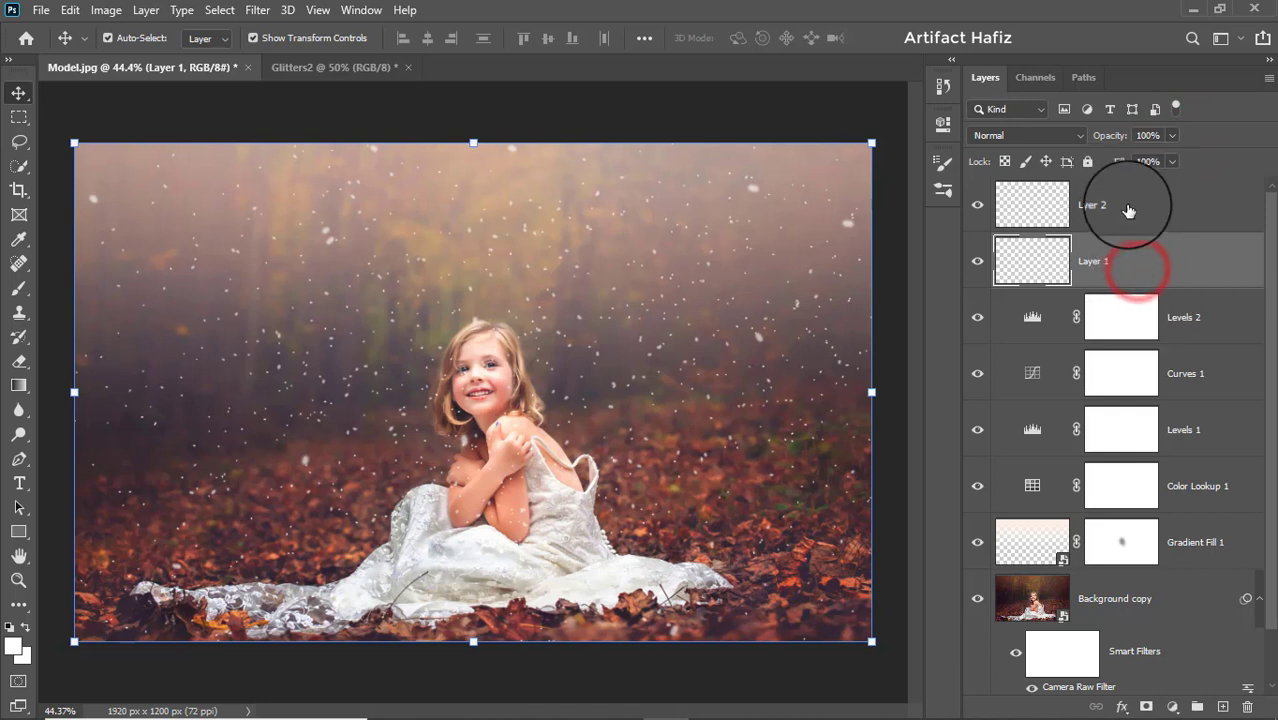
shift+click(1127, 204)
click(1196, 706)
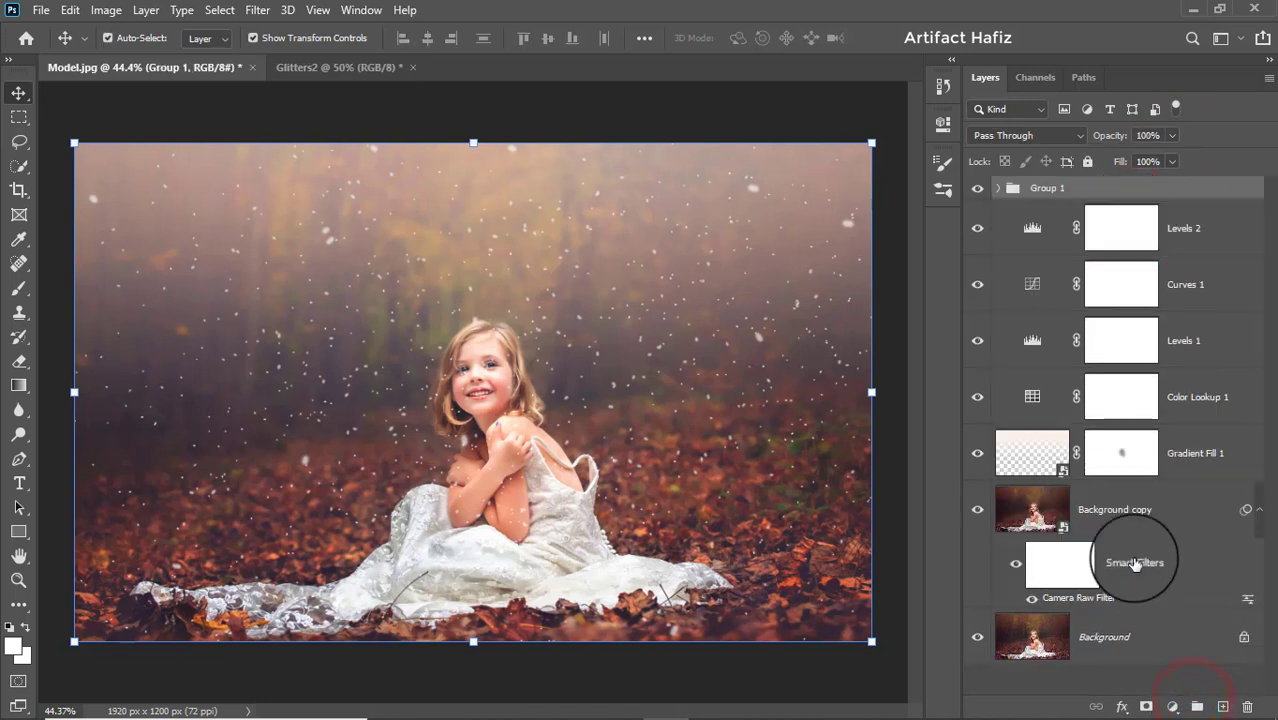
click(1146, 706)
- Choose the Soft Round brush for the Brush tool and lower its opacity to 80%
click(17, 290)
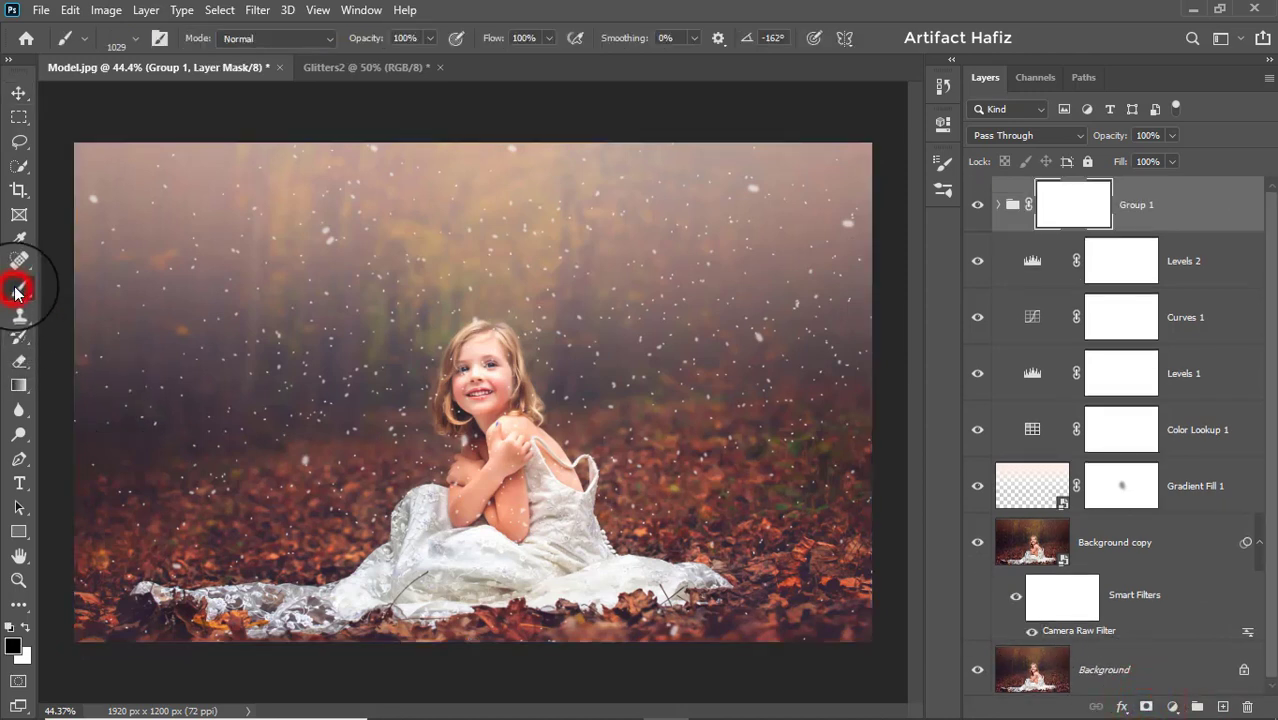
click(135, 38)
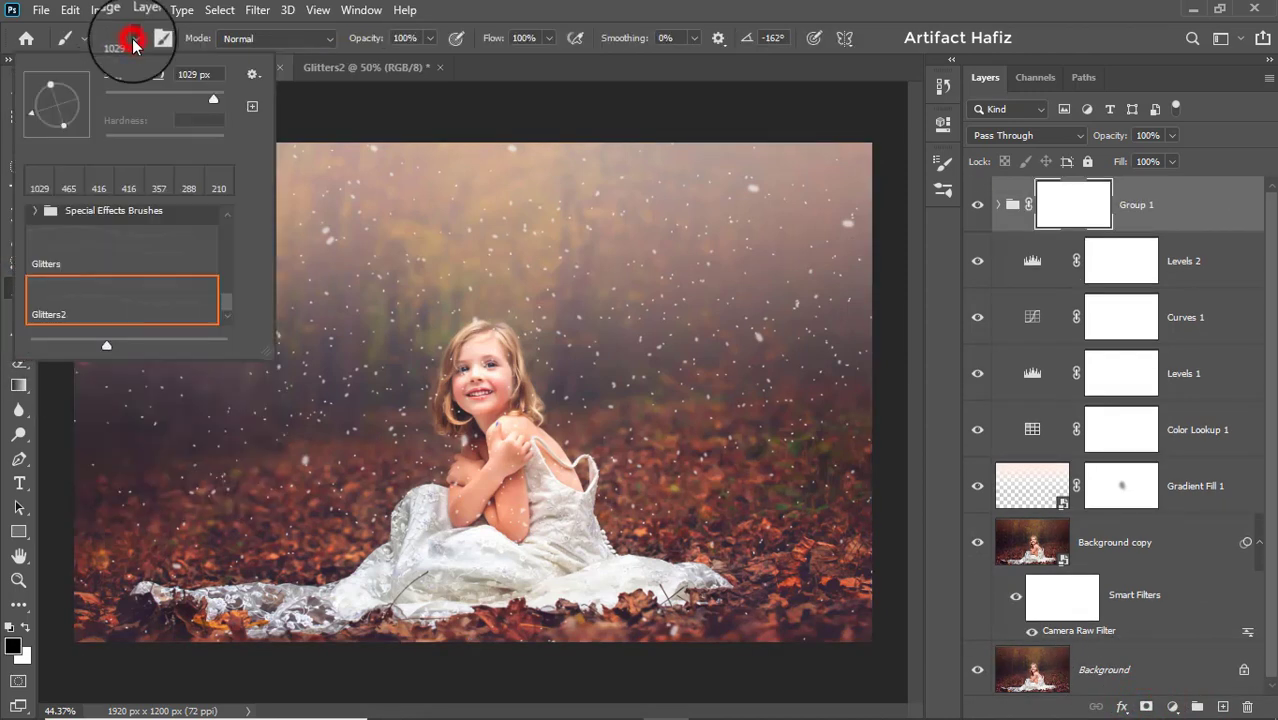
drag(228, 305, 228, 214)
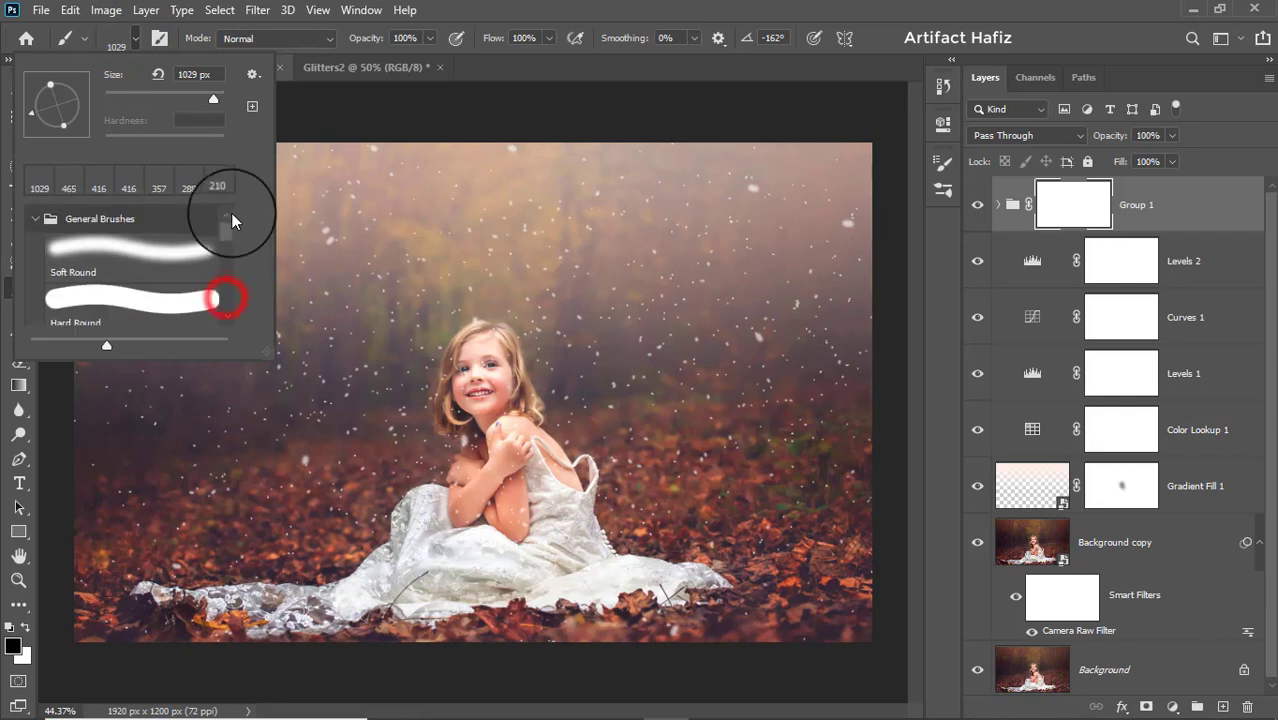
click(64, 248)
click(491, 9)
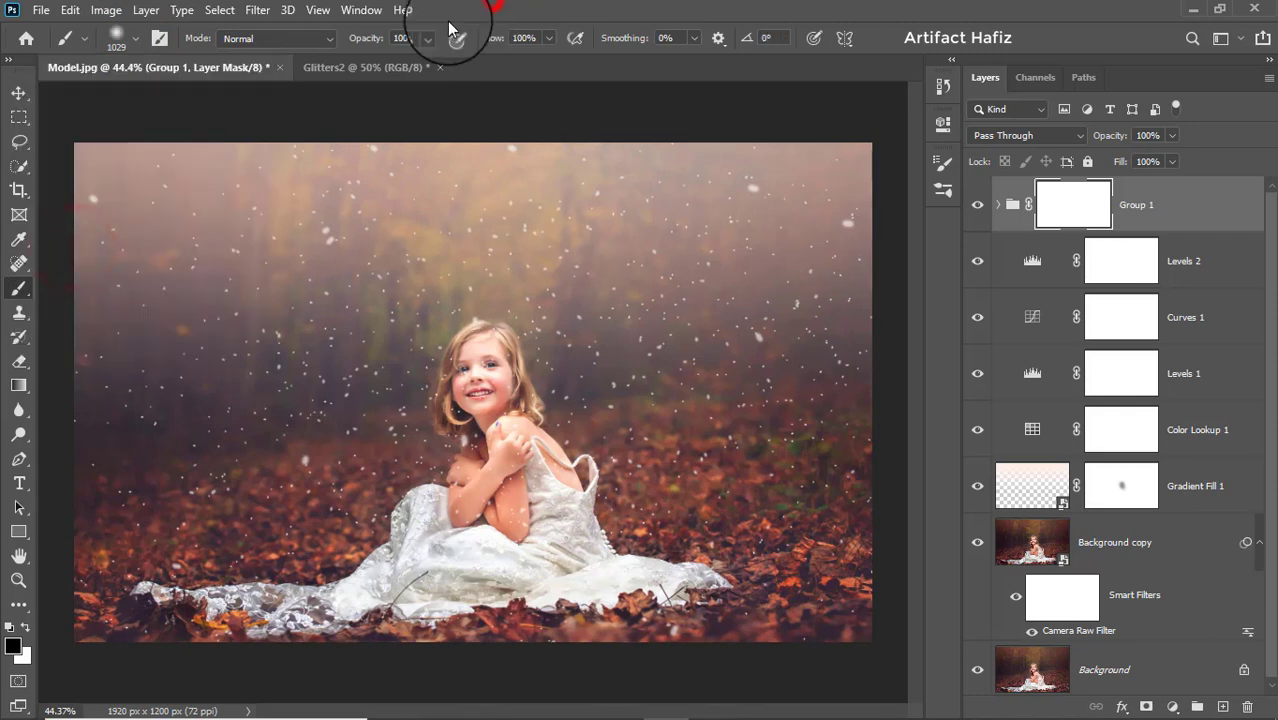
drag(392, 55, 412, 55)
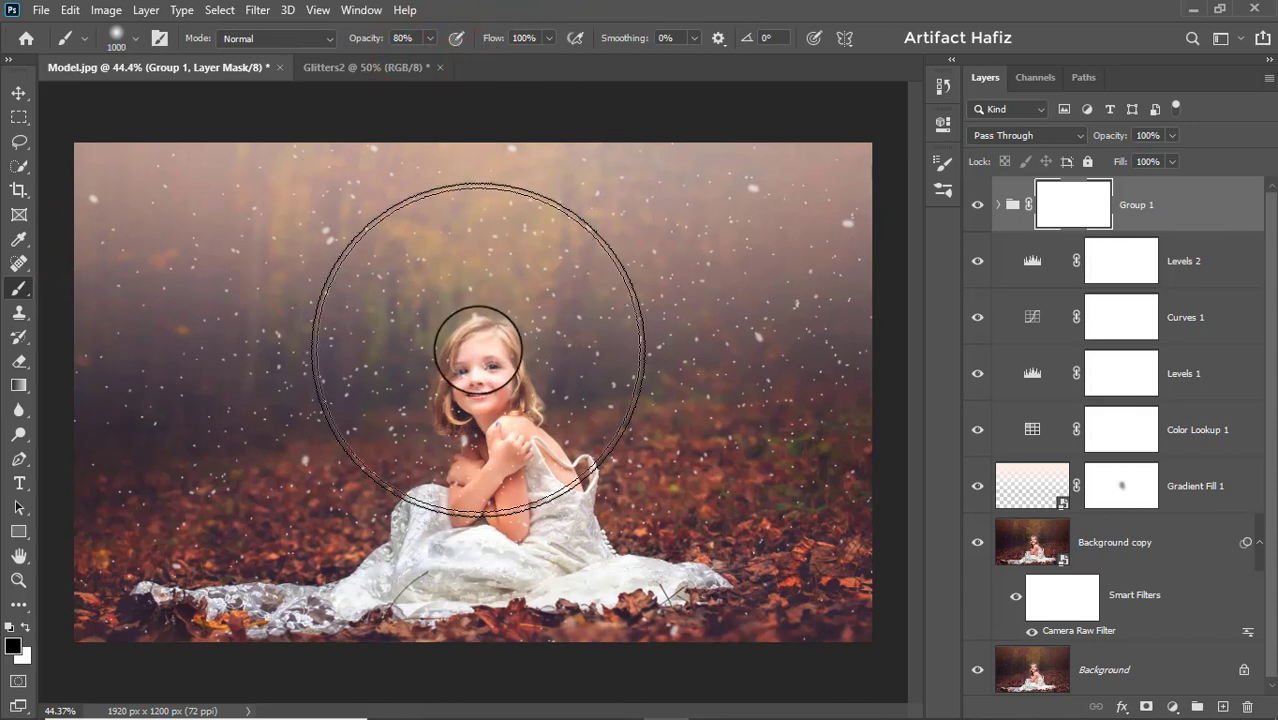
- Reduce the brush to 175 px and paint black on the Group 1 mask to hide glitter over the girl's face and upper body
key(bracketleft)
key(bracketleft)
key(bracketleft)
key(bracketleft)
key(bracketleft)
key(bracketleft)
key(bracketleft)
key(bracketleft)
key(bracketleft)
key(bracketleft)
key(bracketleft)
key(bracketleft)
key(bracketleft)
key(bracketright)
key(bracketright)
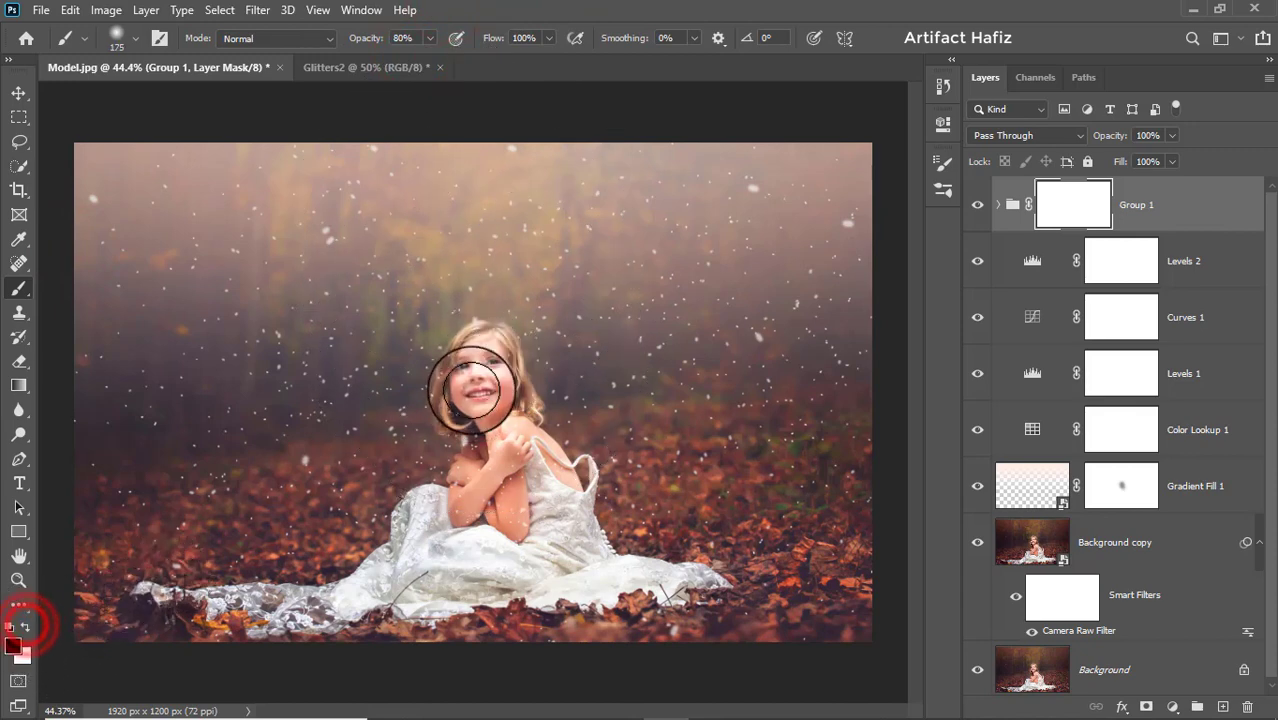
mouse_move(467, 456)
mouse_down()
mouse_move(476, 394)
mouse_move(493, 375)
mouse_move(502, 435)
mouse_move(522, 459)
mouse_up()
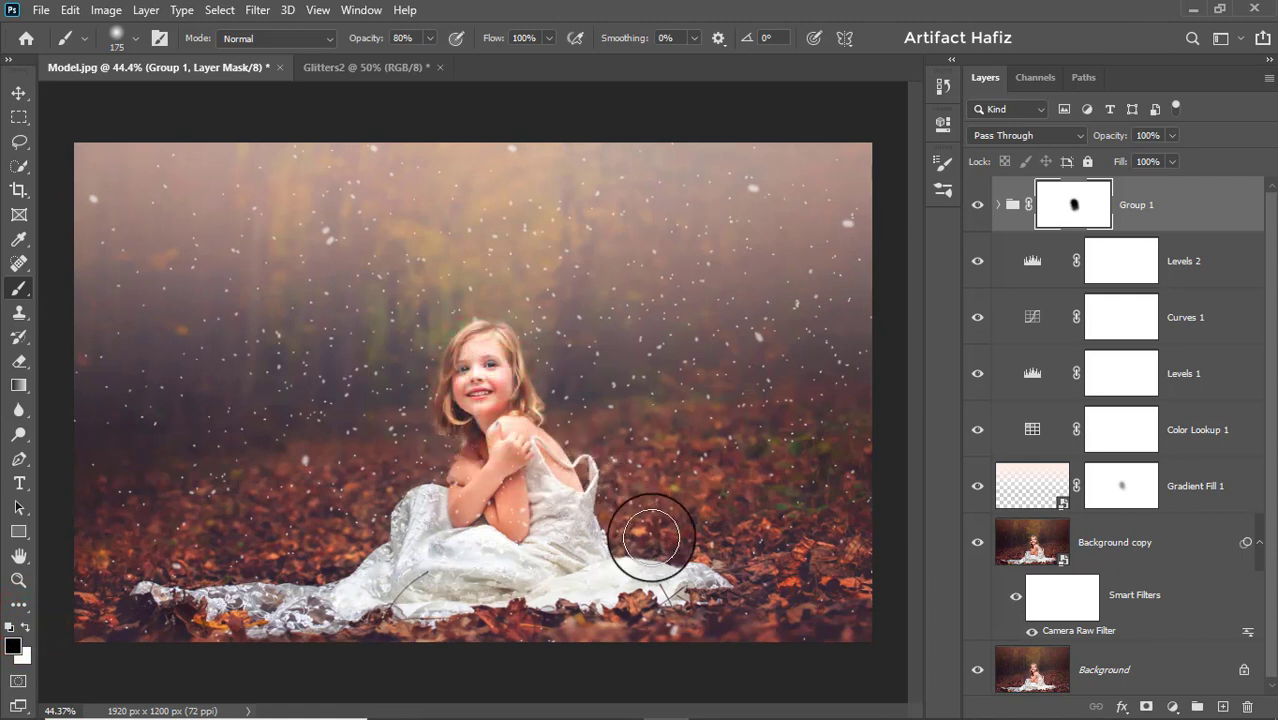
- Refine the Group 1 mask by painting white around the top of the girl's hair and black over her face
click(28, 628)
mouse_move(471, 329)
mouse_down()
mouse_move(519, 306)
mouse_move(457, 333)
mouse_move(522, 322)
mouse_up()
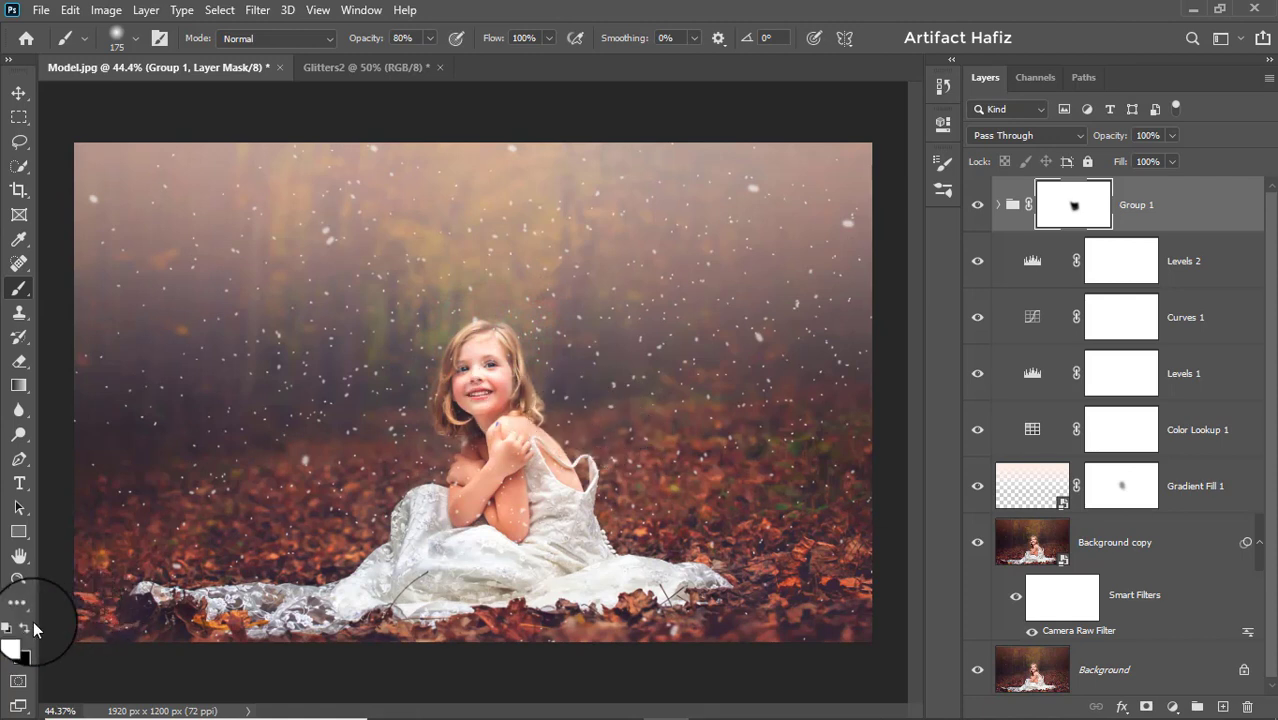
drag(486, 395, 486, 376)
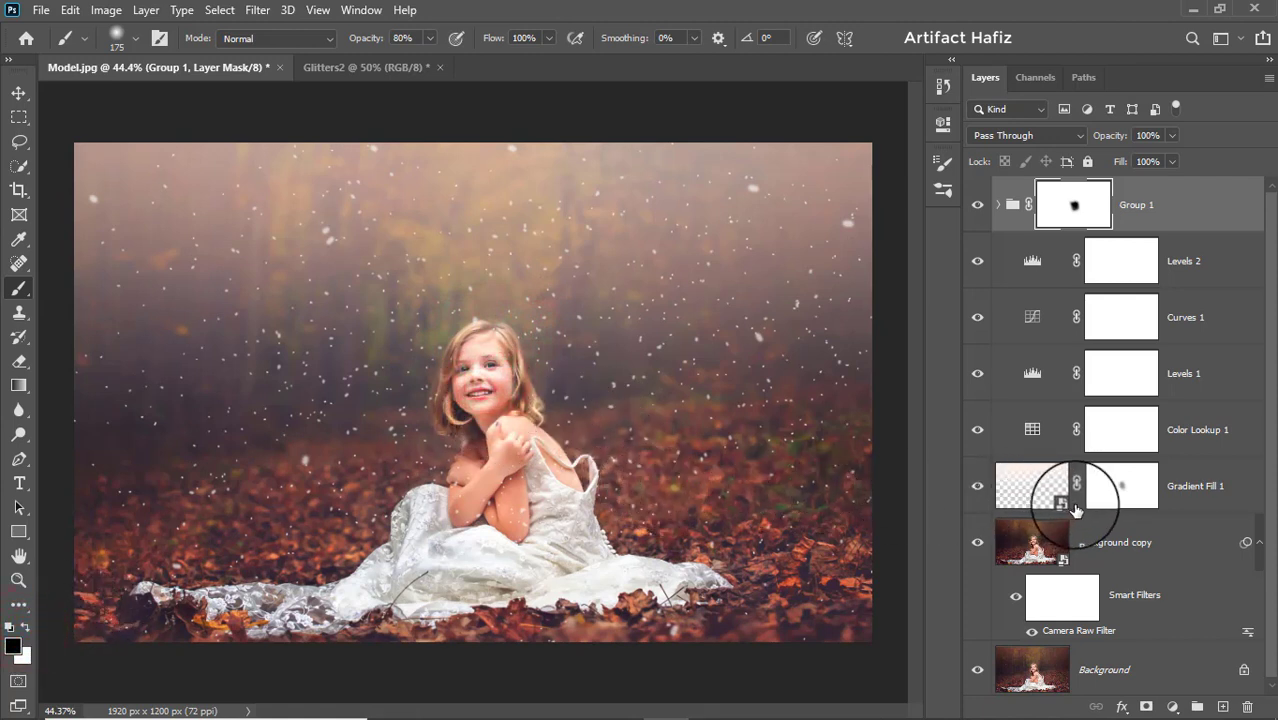
- Stamp all visible layers into a new layer above Group 1 and convert it to a smart object
click(1176, 212)
key(ctrl+alt+shift+e)
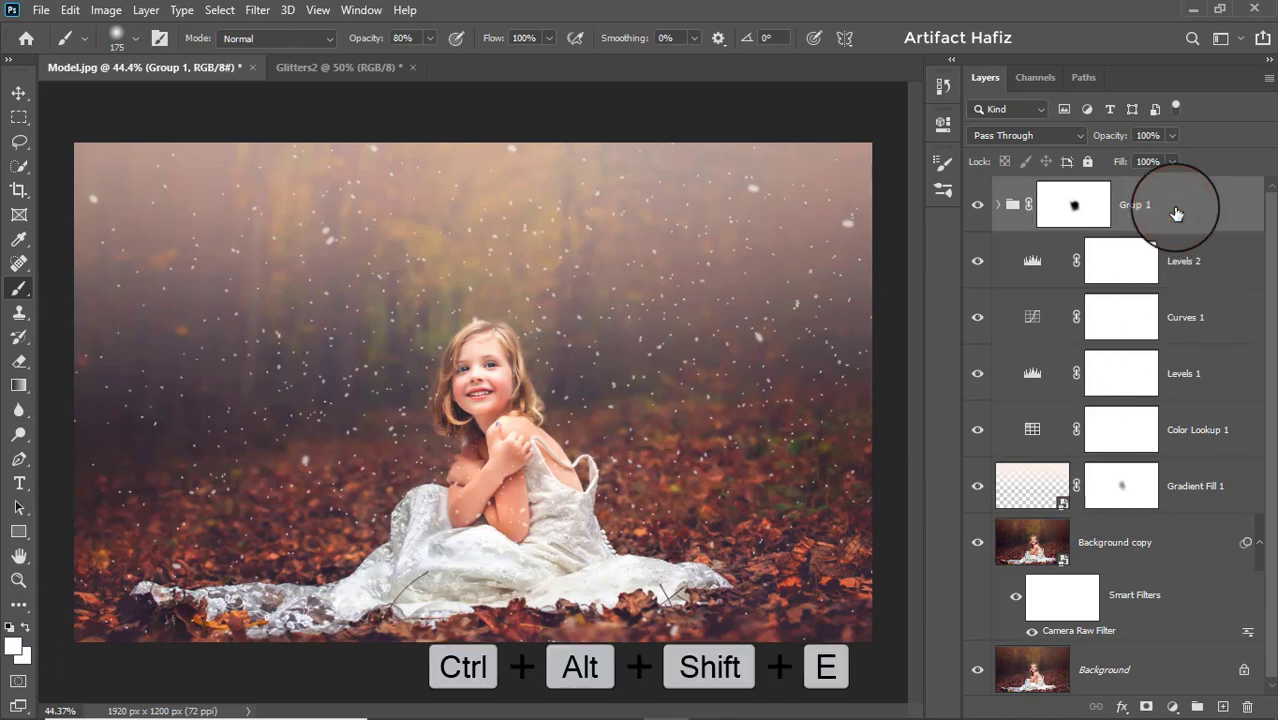
click(257, 10)
click(288, 58)
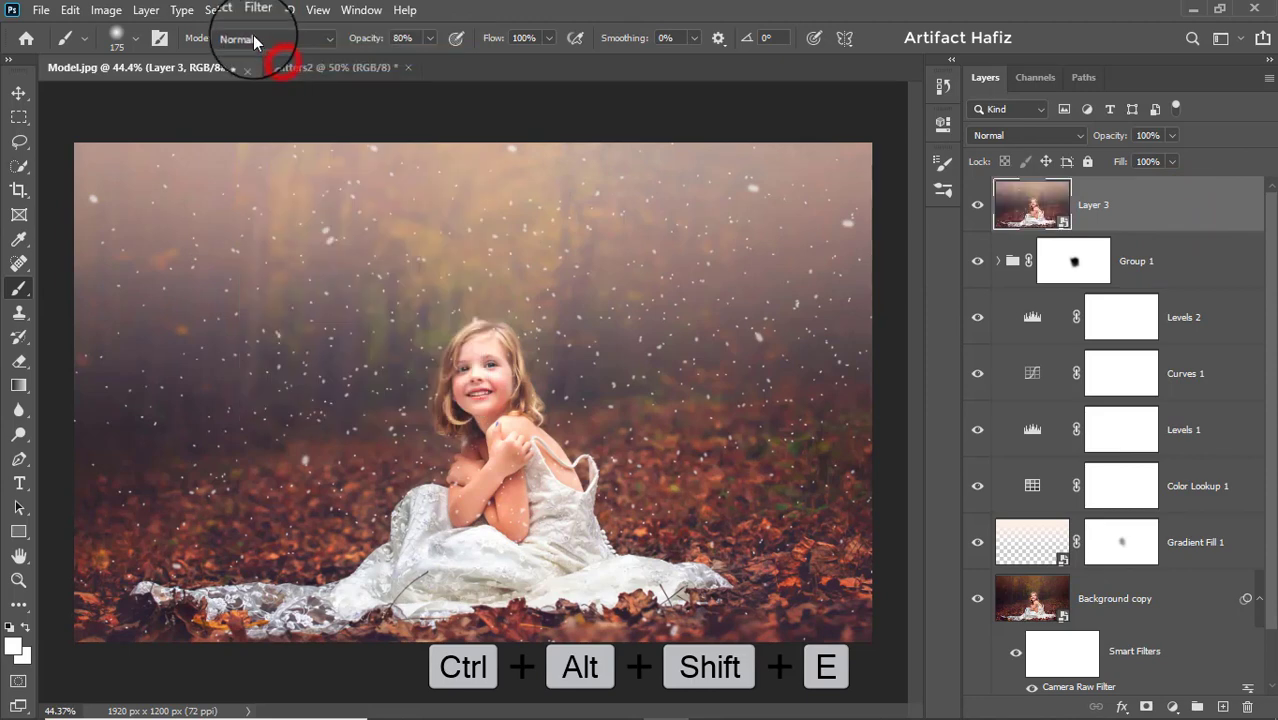
- Start a Camera Raw filter on Layer 3 with Vibrance -27, Clarity +10 and Whites +7
click(257, 10)
click(290, 121)
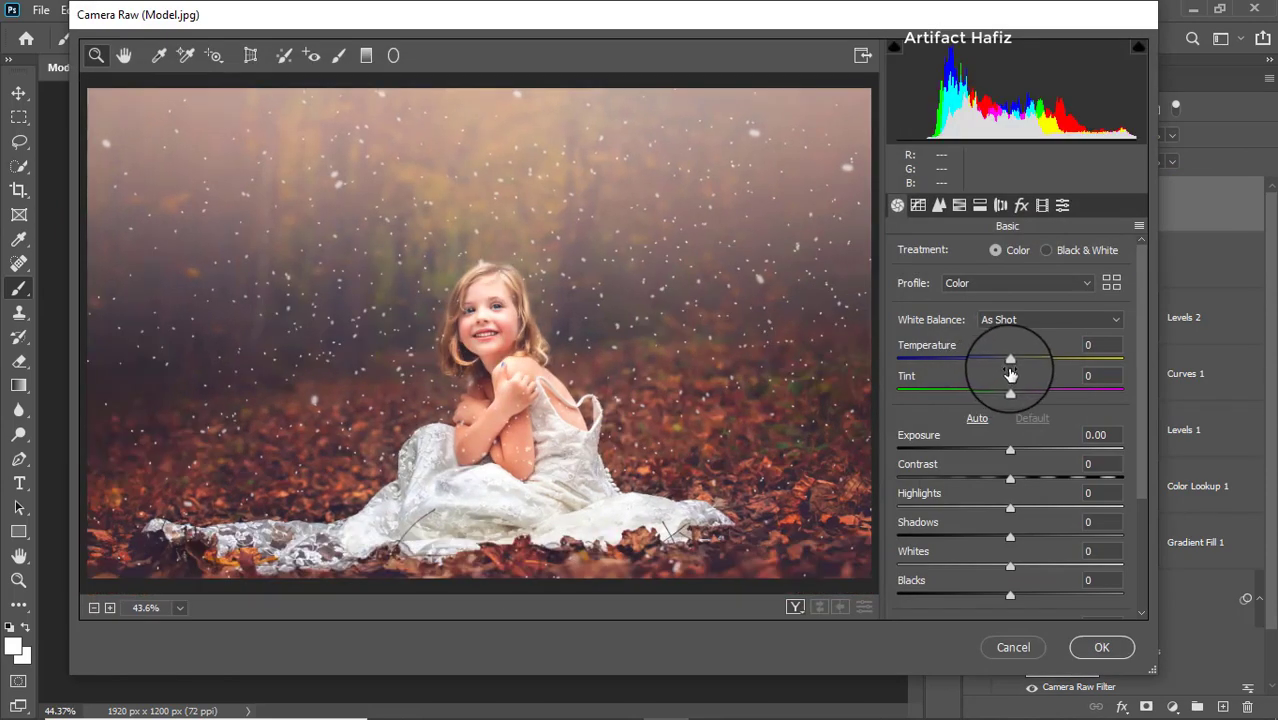
scroll(1010, 372, down, 5)
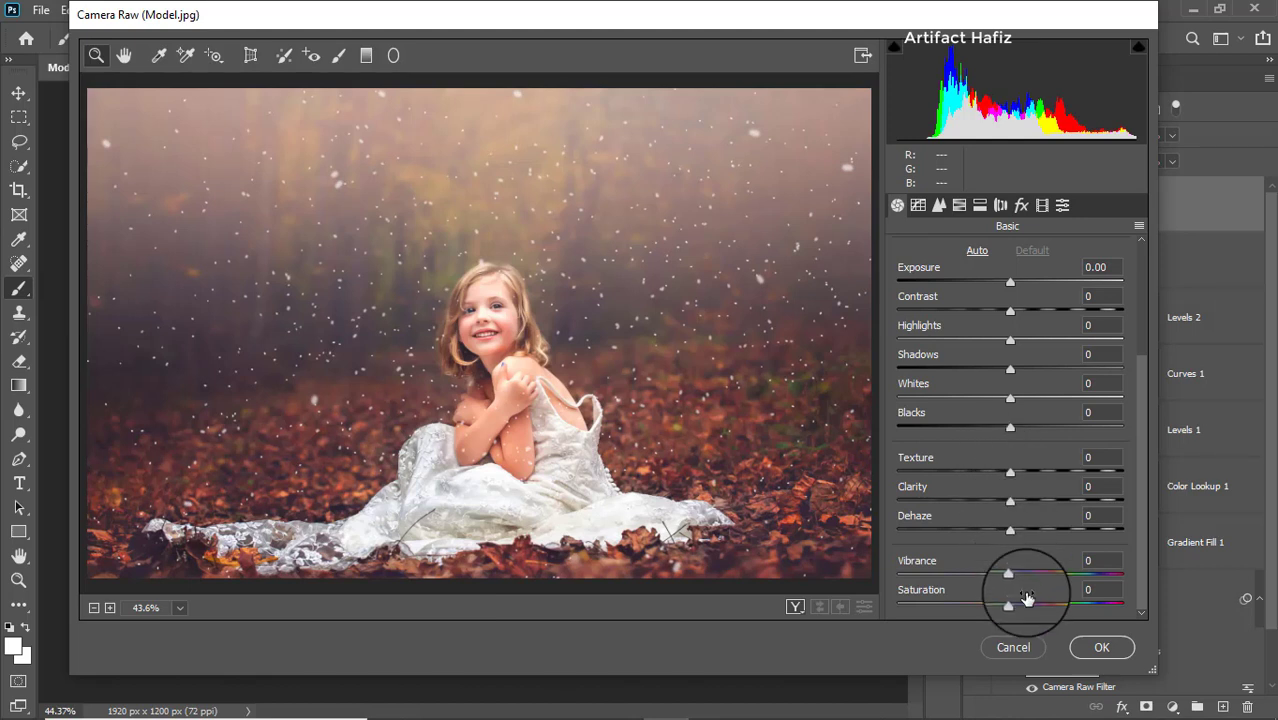
drag(1010, 581, 992, 587)
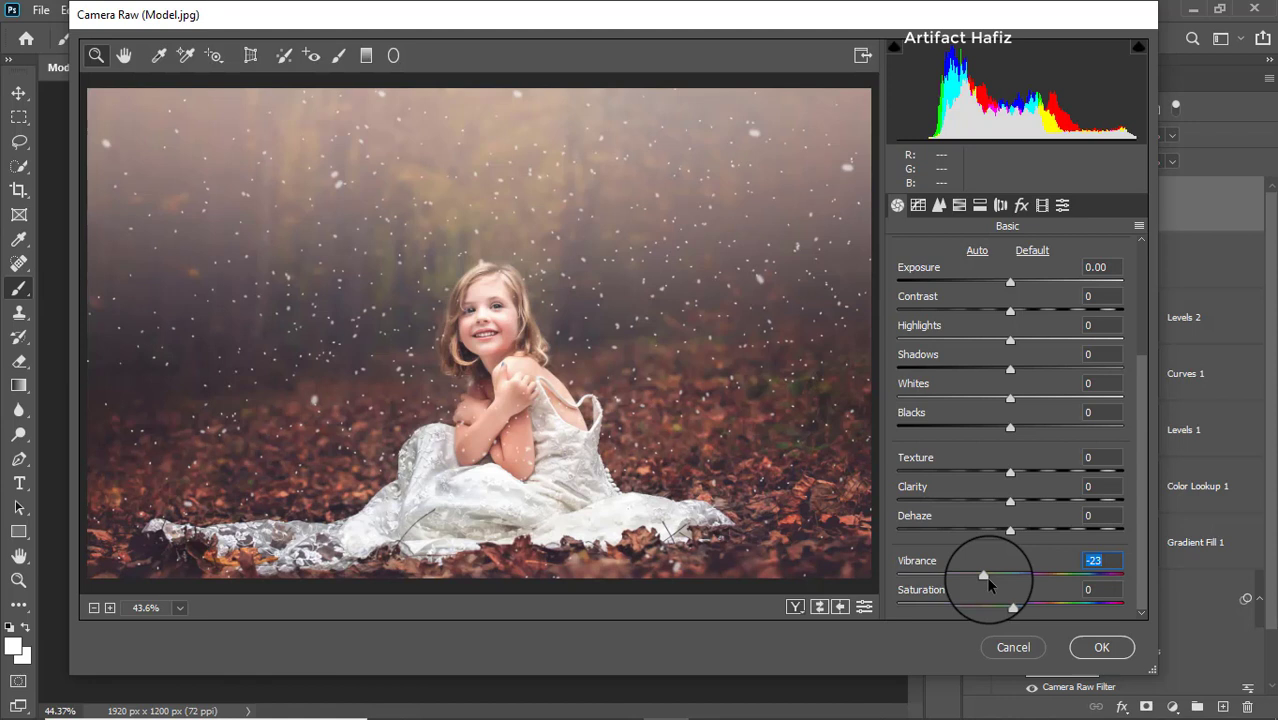
drag(985, 576, 982, 577)
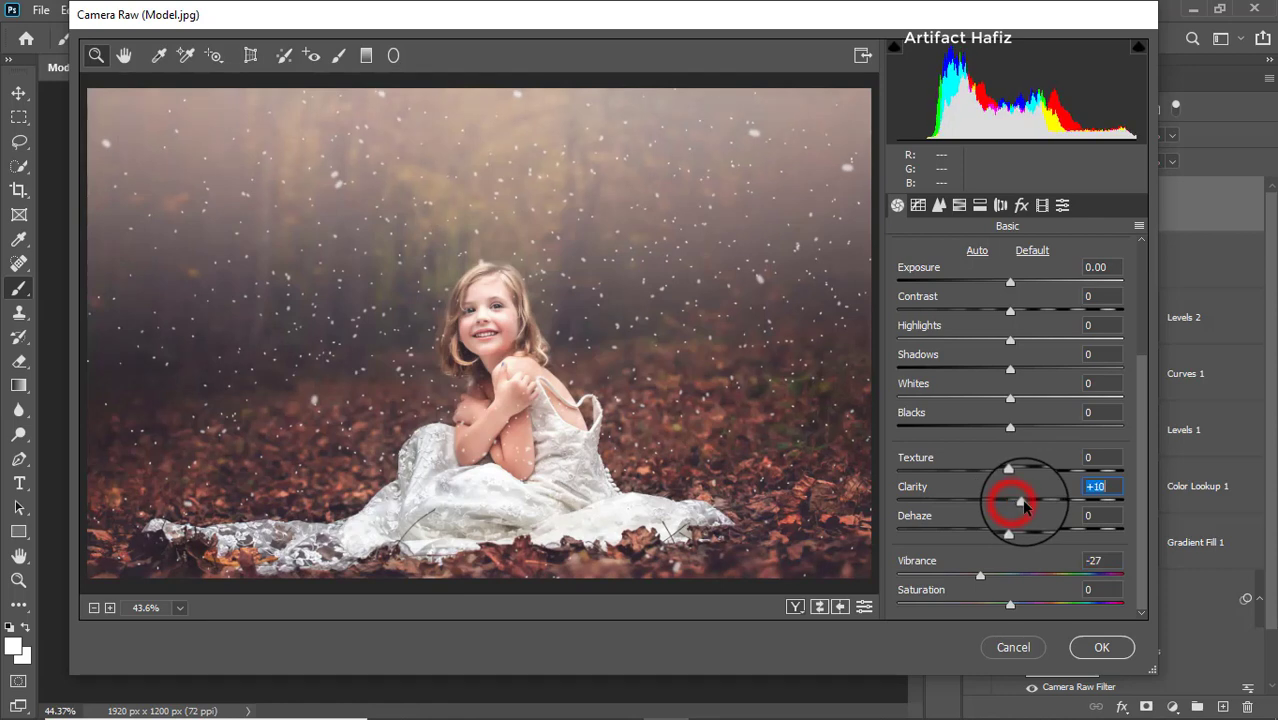
drag(1020, 400, 1024, 399)
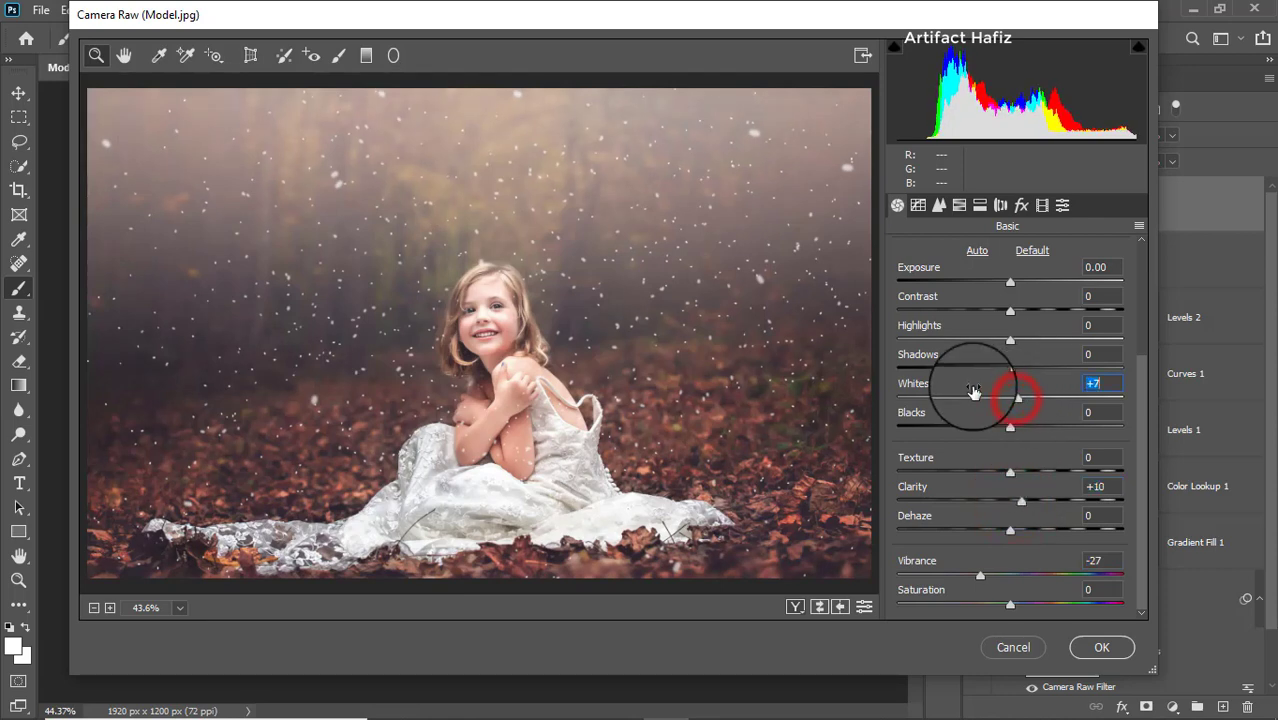
scroll(990, 380, up, 2)
click(1010, 374)
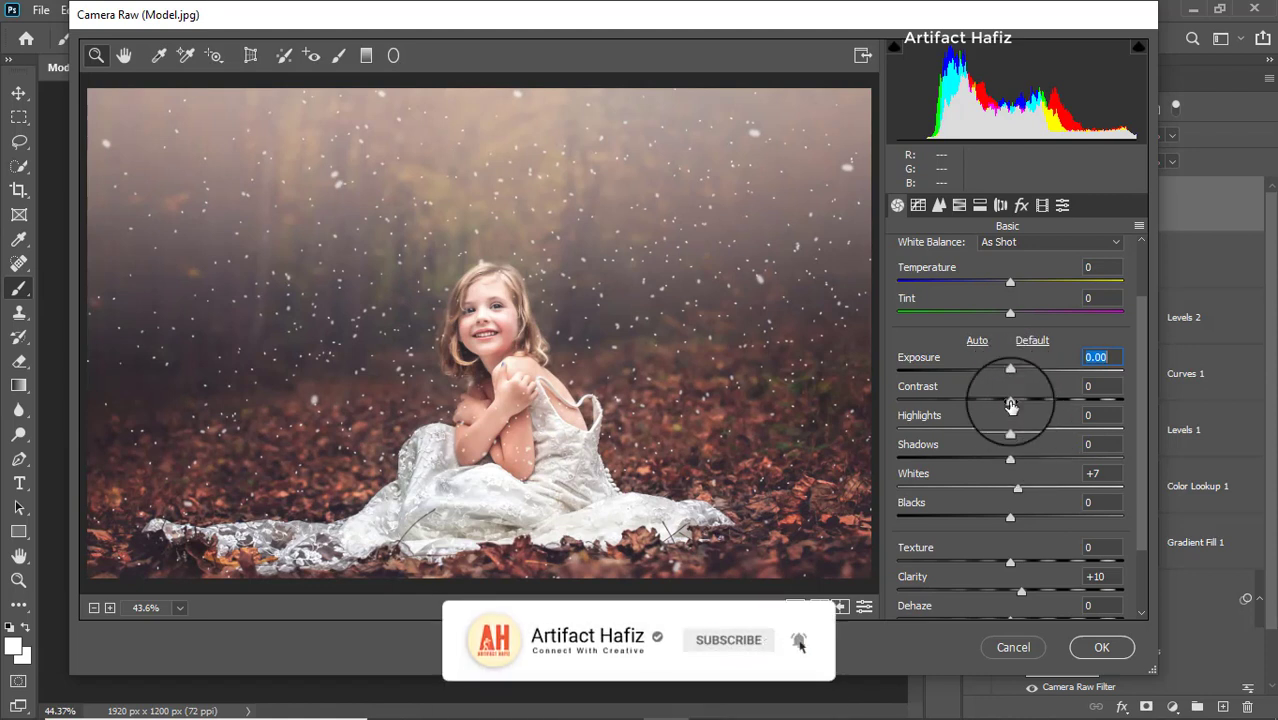
- Shape the RGB point tone curve with points 0 to 16, 56 to 60 and 201 to 203, and apply the Camera Raw filter
click(917, 205)
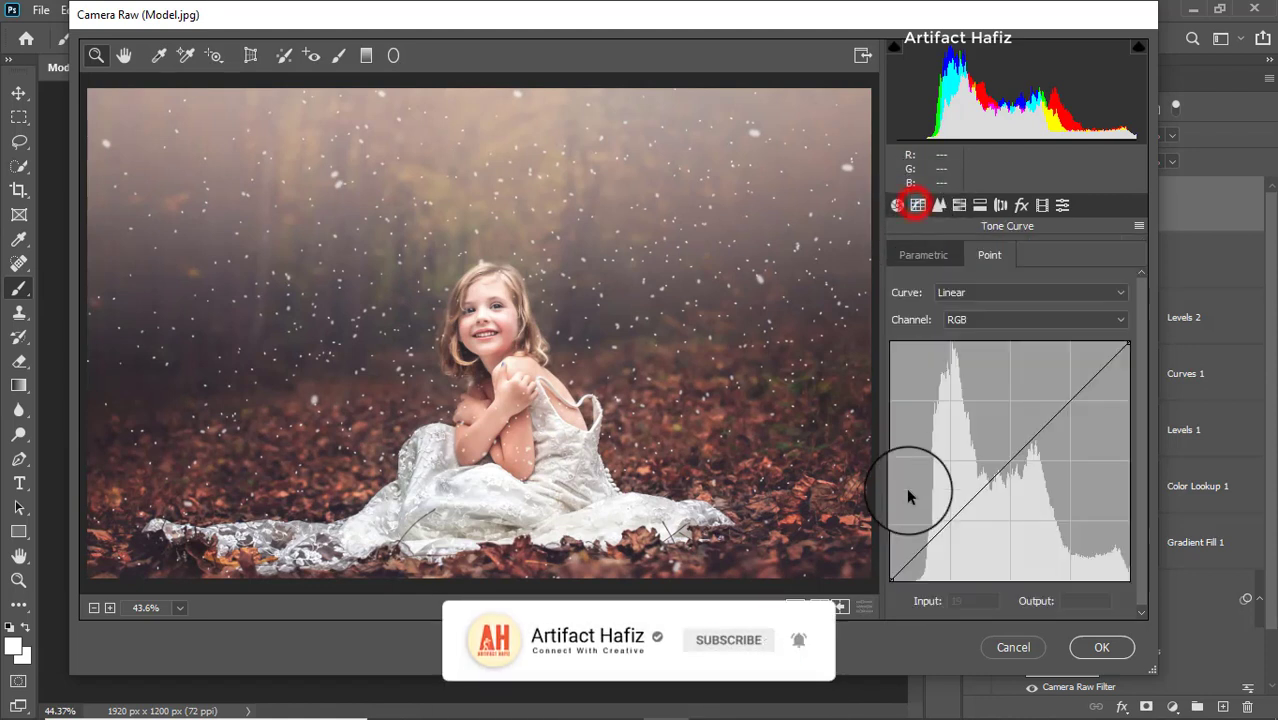
click(886, 580)
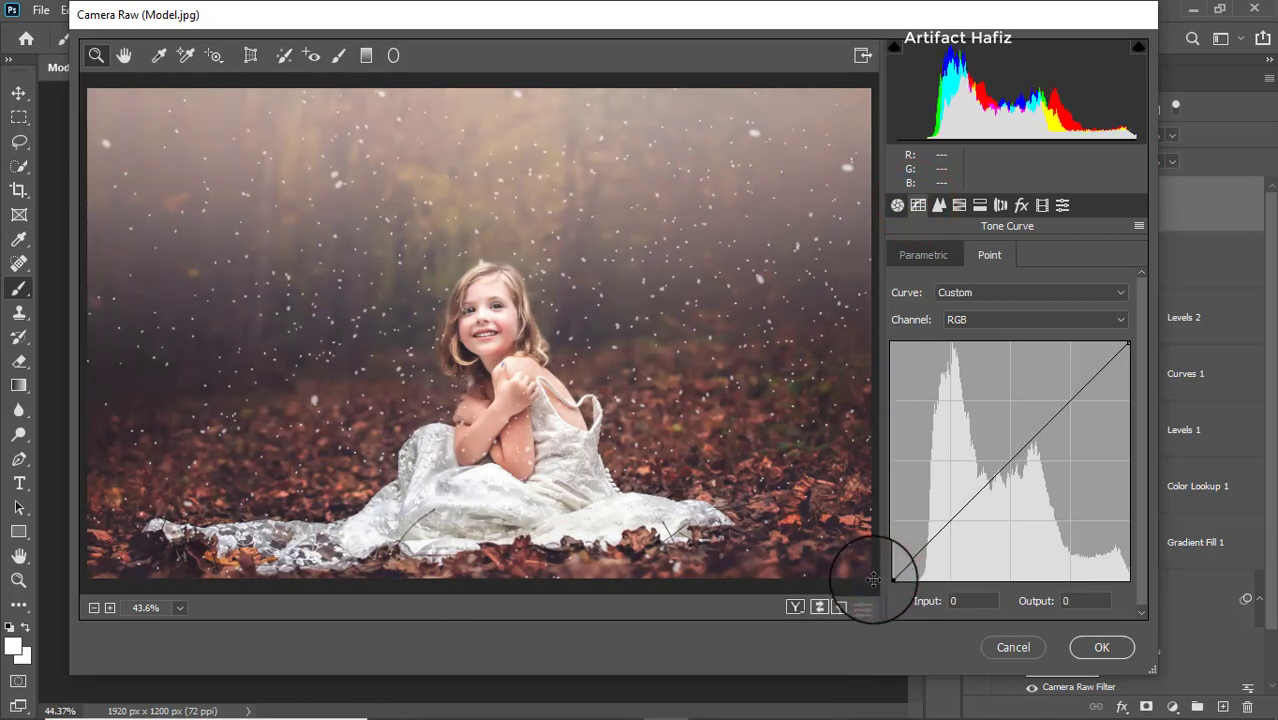
drag(873, 580, 866, 566)
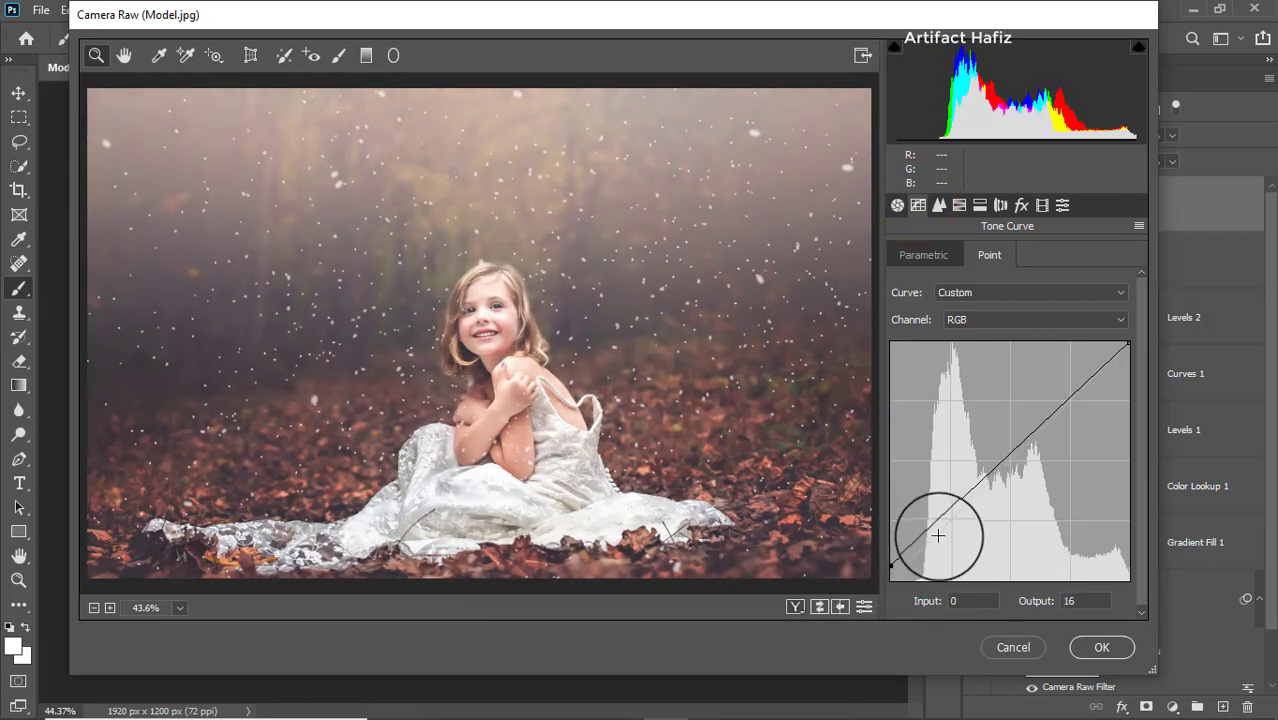
drag(936, 524, 942, 523)
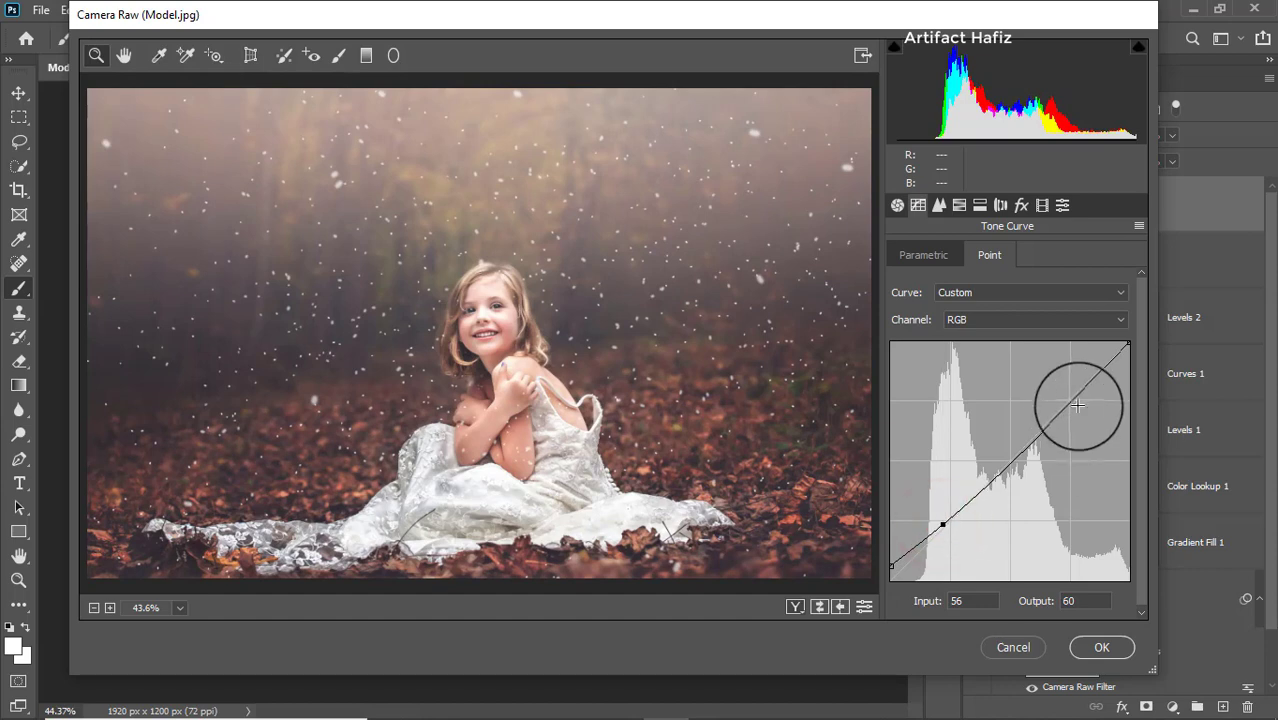
drag(1078, 399, 1077, 391)
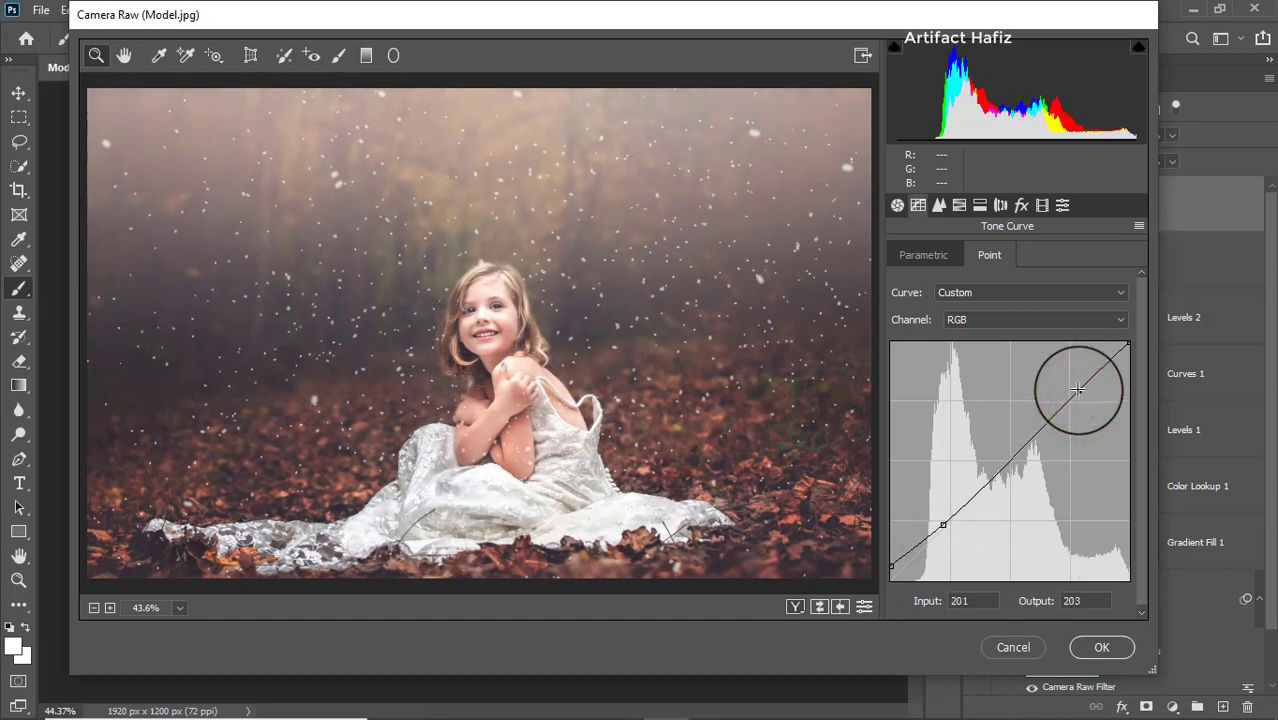
click(1100, 647)
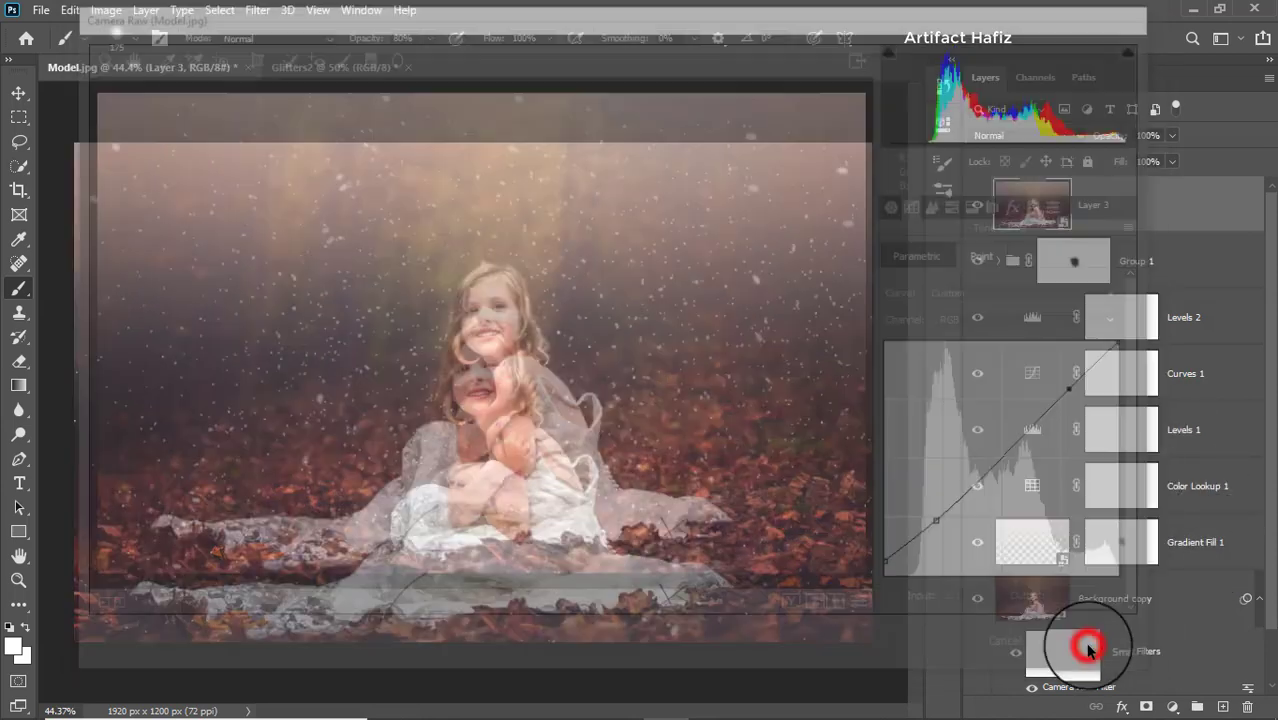
- Compare the original Background layer alone with the fully edited image
scroll(1080, 514, down, 2)
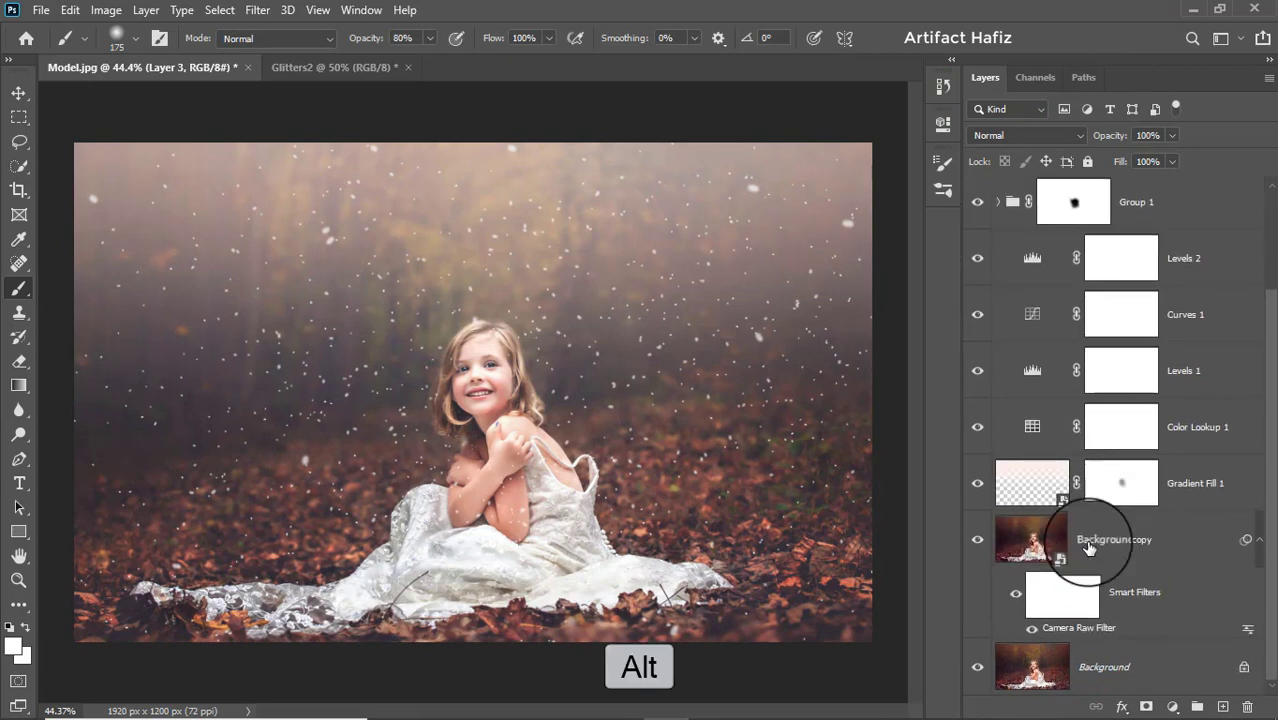
alt+click(977, 667)
alt+click(977, 667)
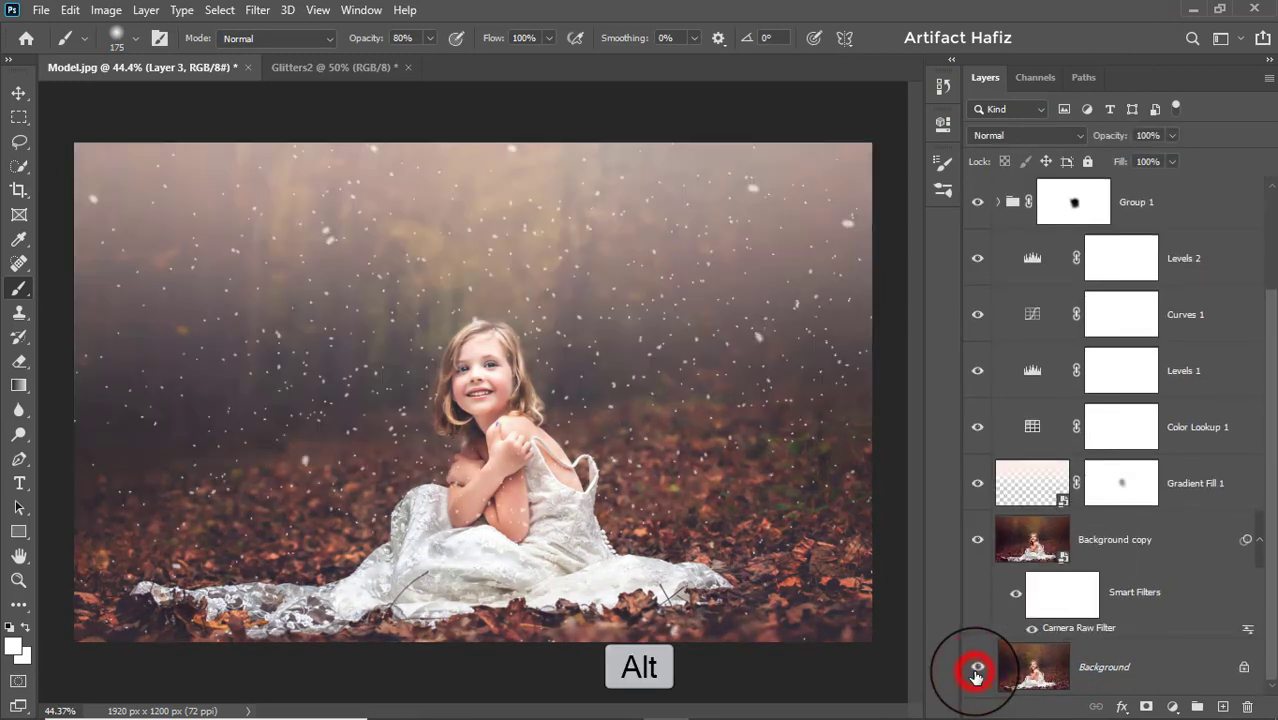
alt+click(977, 667)
alt+click(977, 667)
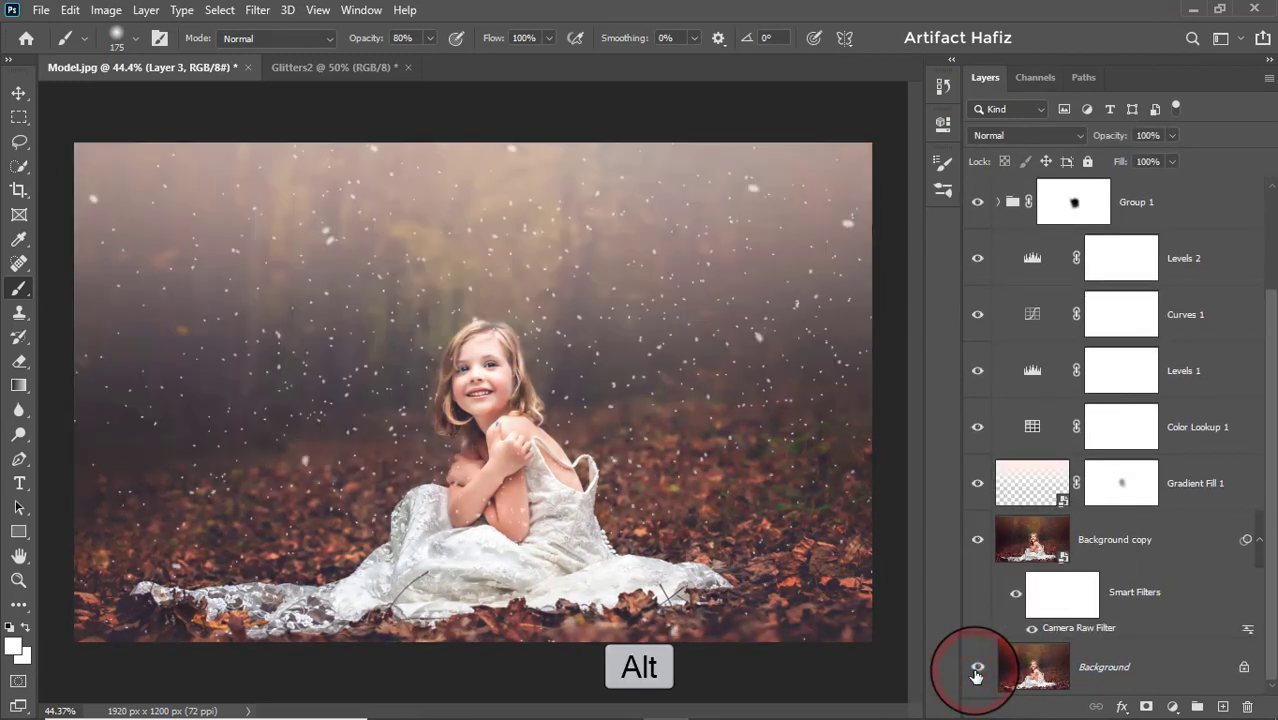